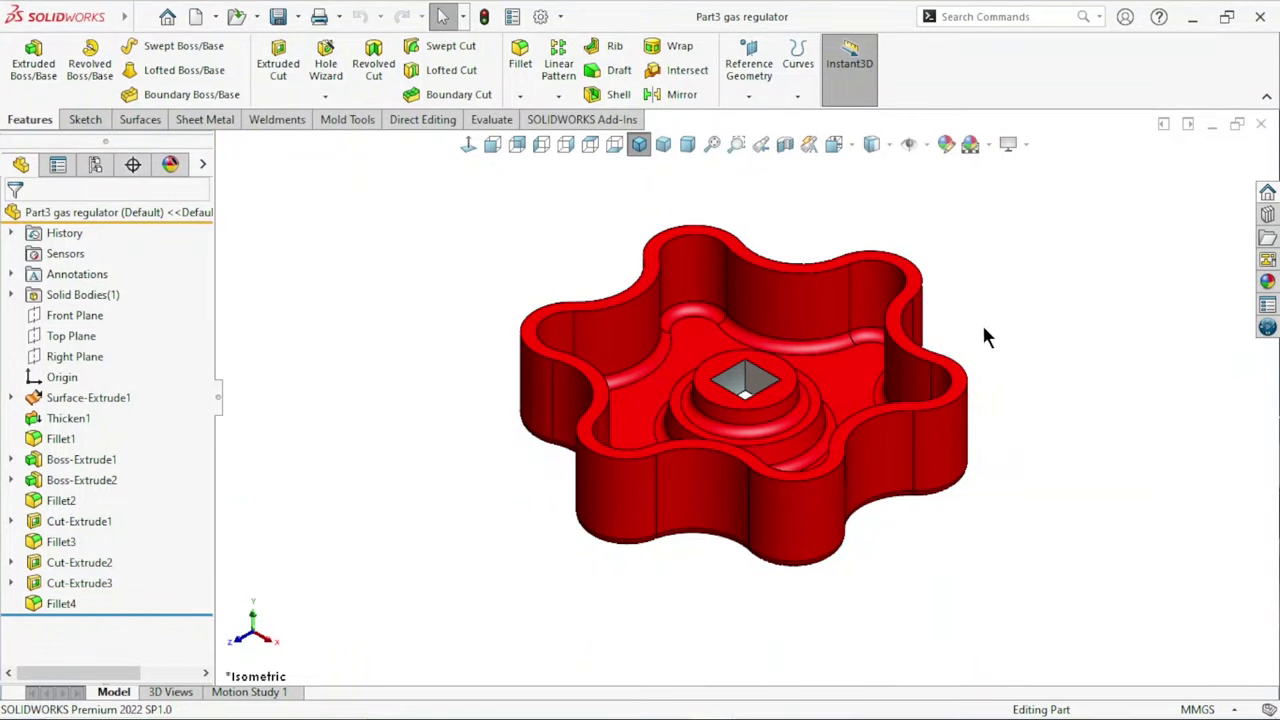
Orbit the finished red six-lobed knob to inspect it from tilted side angles.
mouse_move(985, 337)
middle_down()
mouse_move(957, 557)
mouse_move(980, 371)
mouse_move(899, 297)
mouse_move(829, 354)
mouse_move(889, 514)
middle_up()
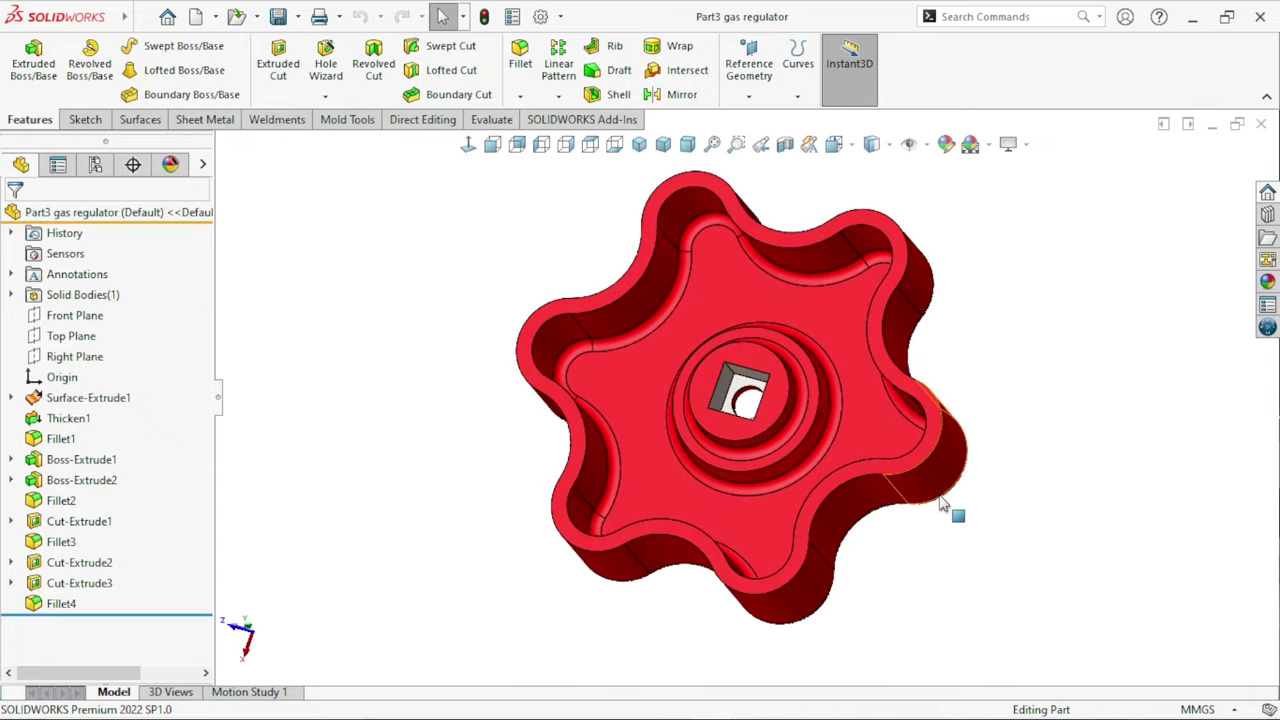
mouse_move(1020, 374)
middle_down()
mouse_move(823, 509)
mouse_move(763, 474)
mouse_move(740, 331)
mouse_move(902, 458)
mouse_move(1014, 263)
mouse_move(951, 357)
mouse_move(937, 549)
mouse_move(1020, 514)
mouse_move(1011, 403)
mouse_move(997, 374)
mouse_move(963, 363)
mouse_move(1012, 485)
mouse_move(1026, 366)
mouse_move(1005, 447)
mouse_move(677, 449)
mouse_move(663, 334)
mouse_move(889, 529)
mouse_move(967, 571)
mouse_move(1020, 491)
mouse_move(894, 363)
mouse_move(837, 511)
mouse_move(767, 511)
middle_up()
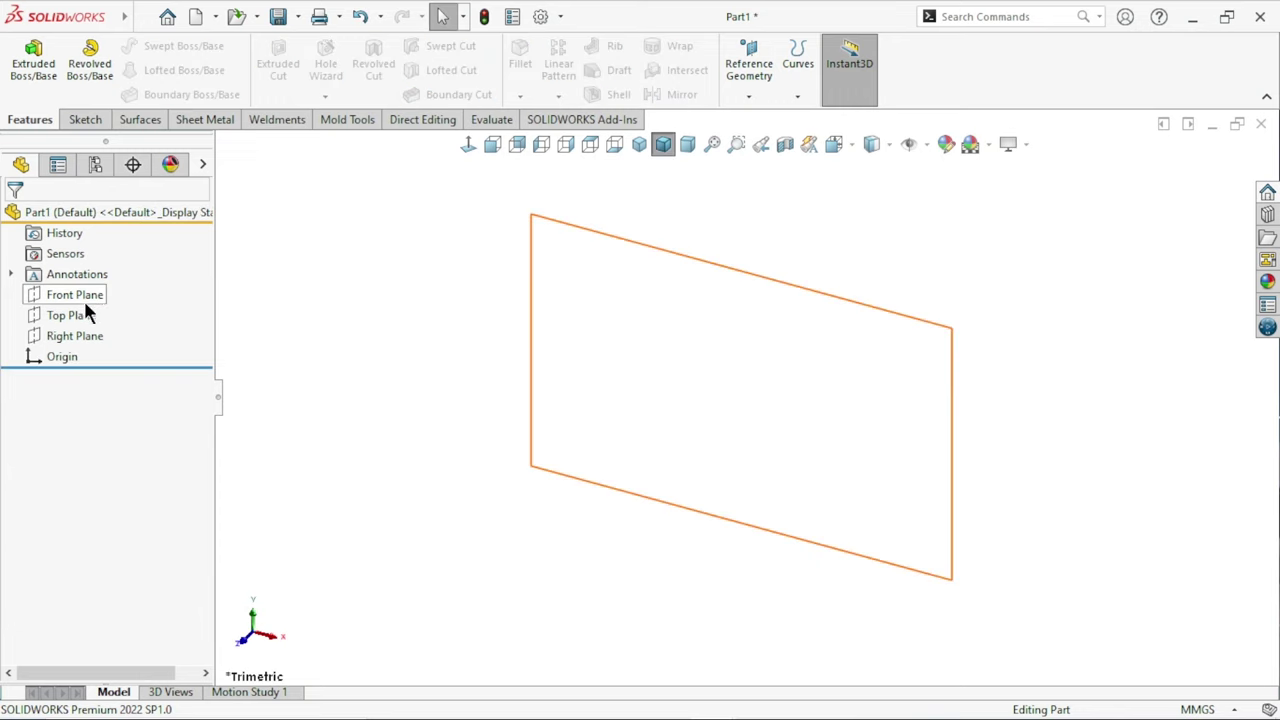
Start a sketch on the Top Plane and draw a circle centred on the origin.
click(75, 315)
click(88, 290)
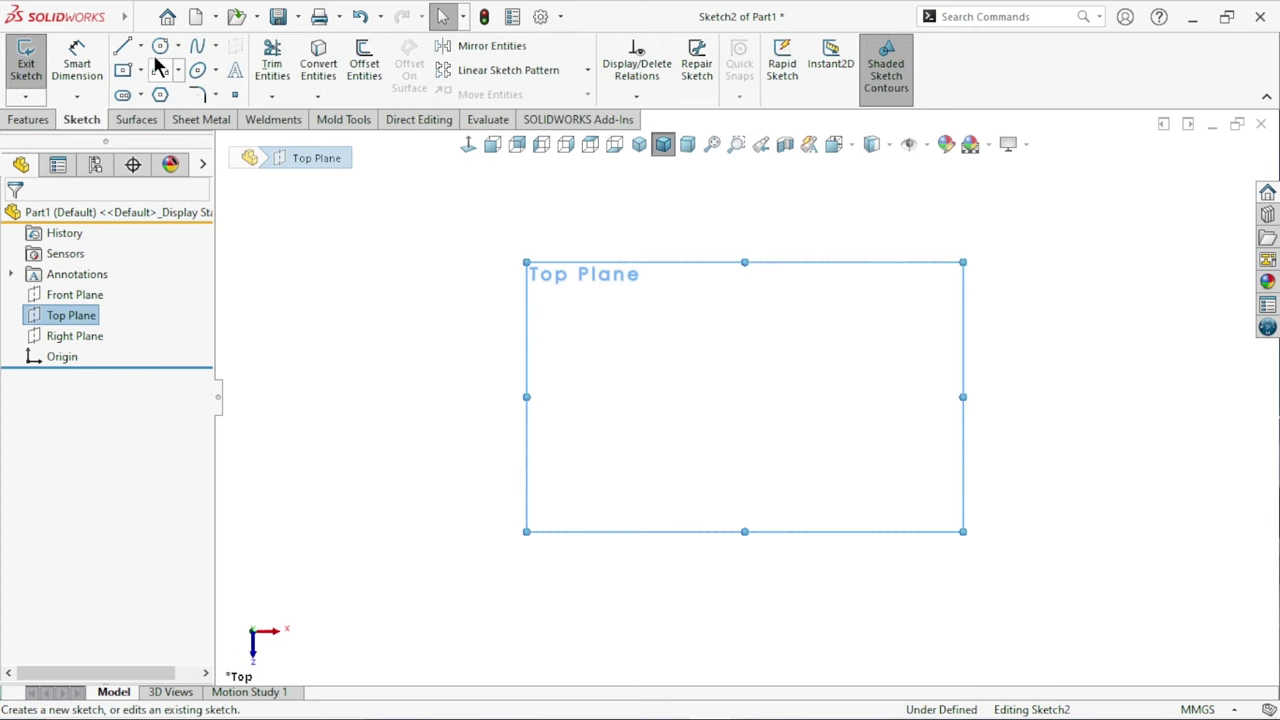
click(160, 46)
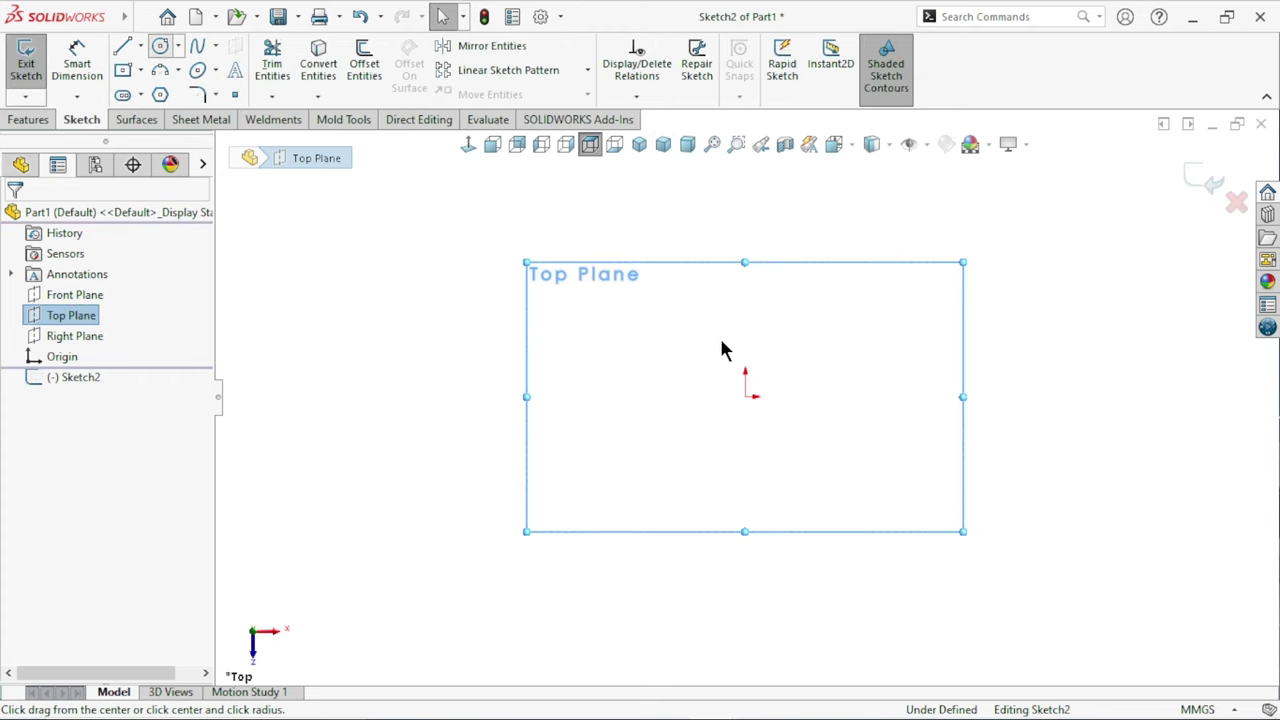
click(746, 397)
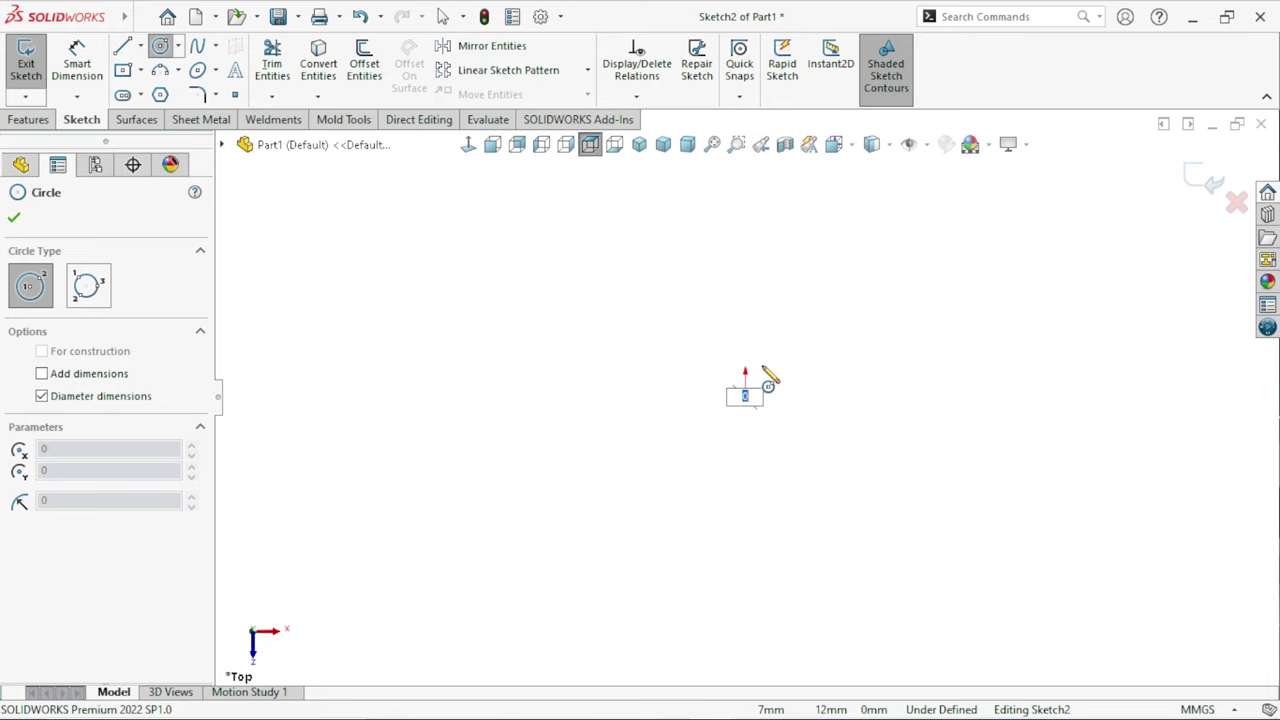
key(Escape)
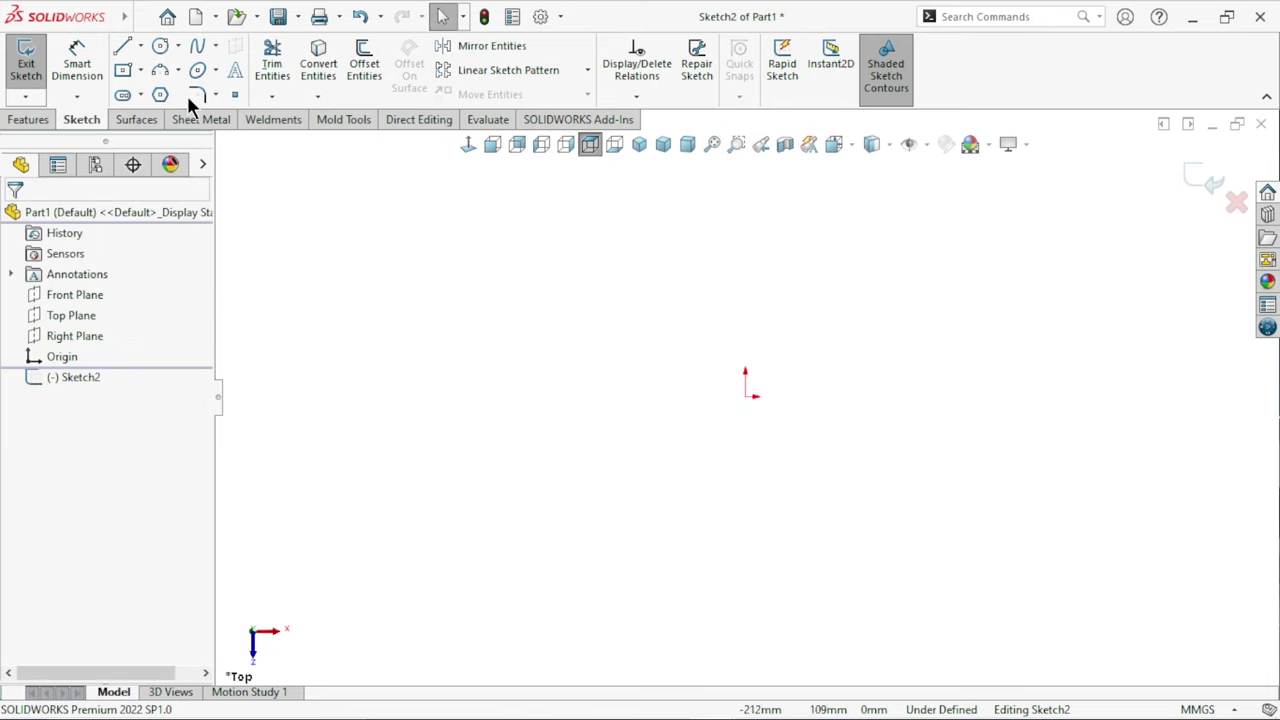
click(160, 46)
click(746, 397)
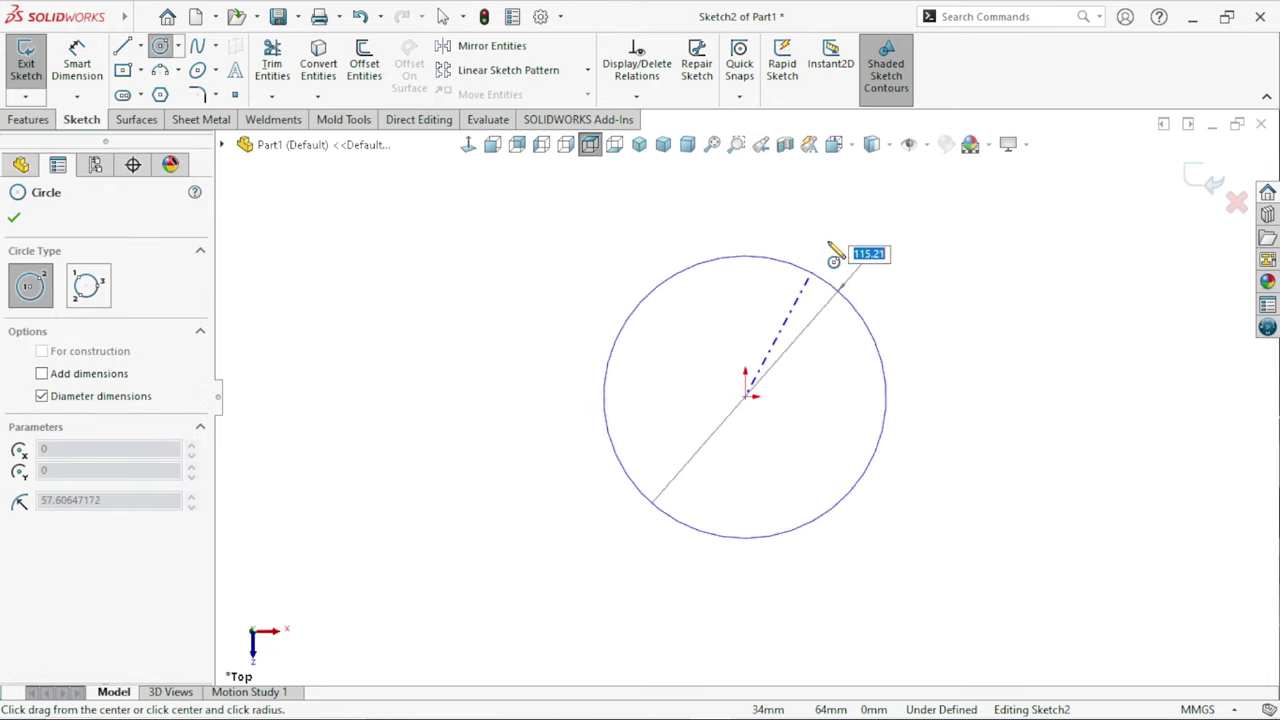
click(822, 257)
Dimension the circle's diameter to 42 mm.
click(77, 64)
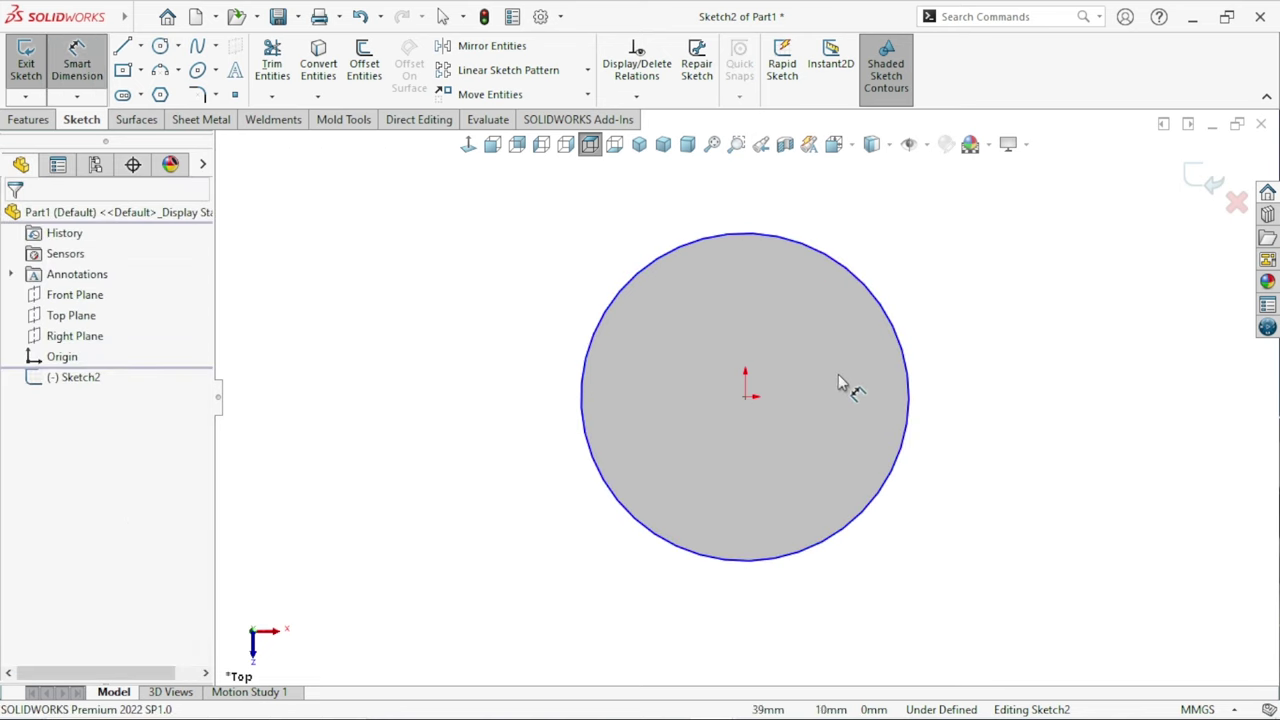
click(908, 428)
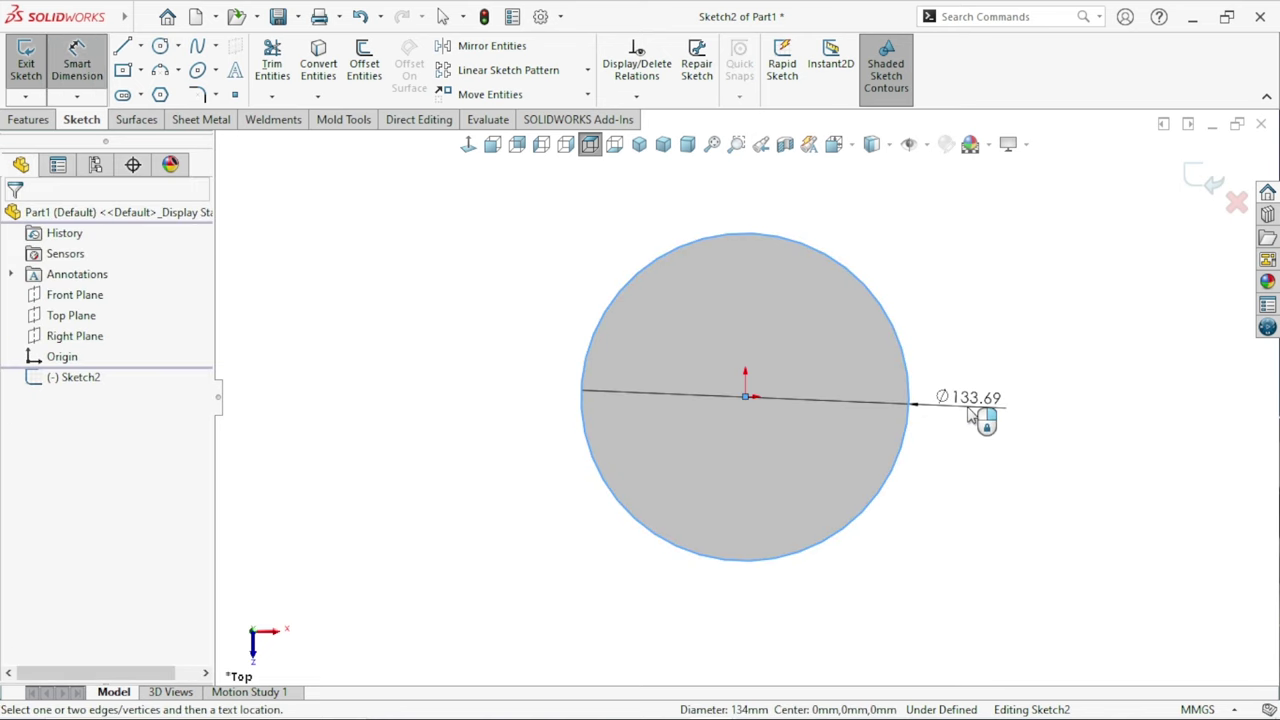
click(970, 415)
text(42)
key(Return)
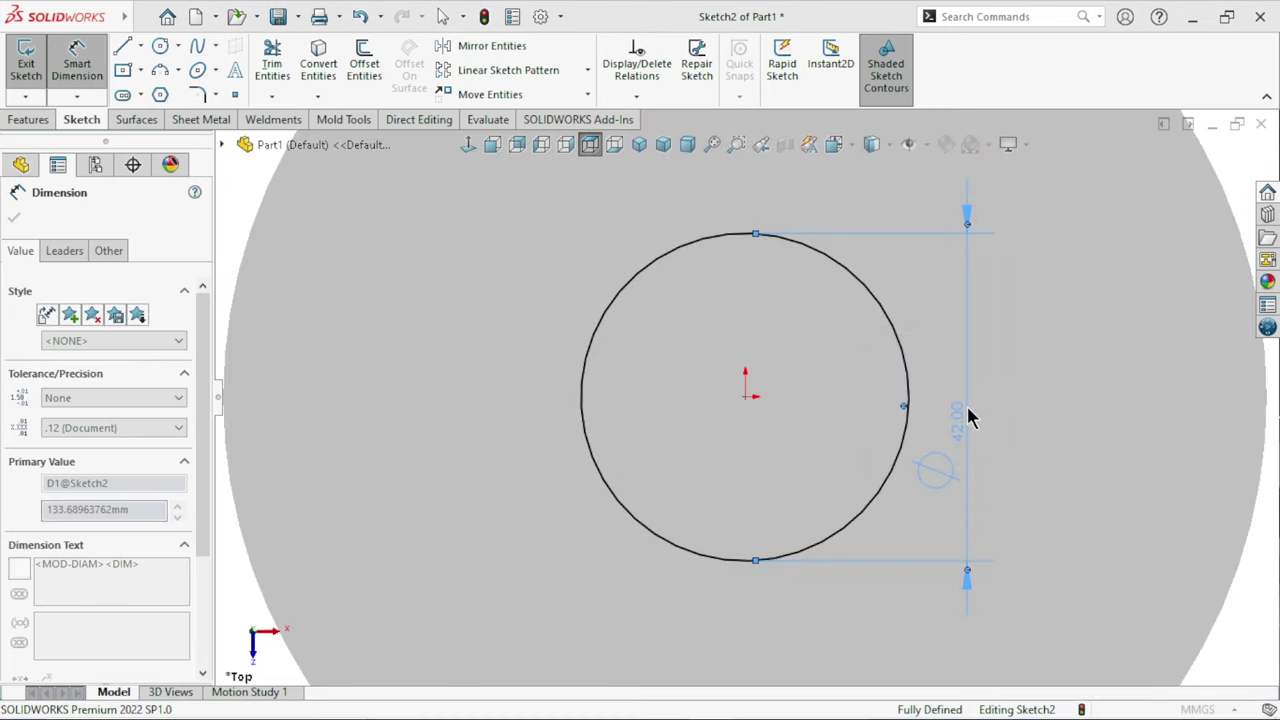
click(1062, 495)
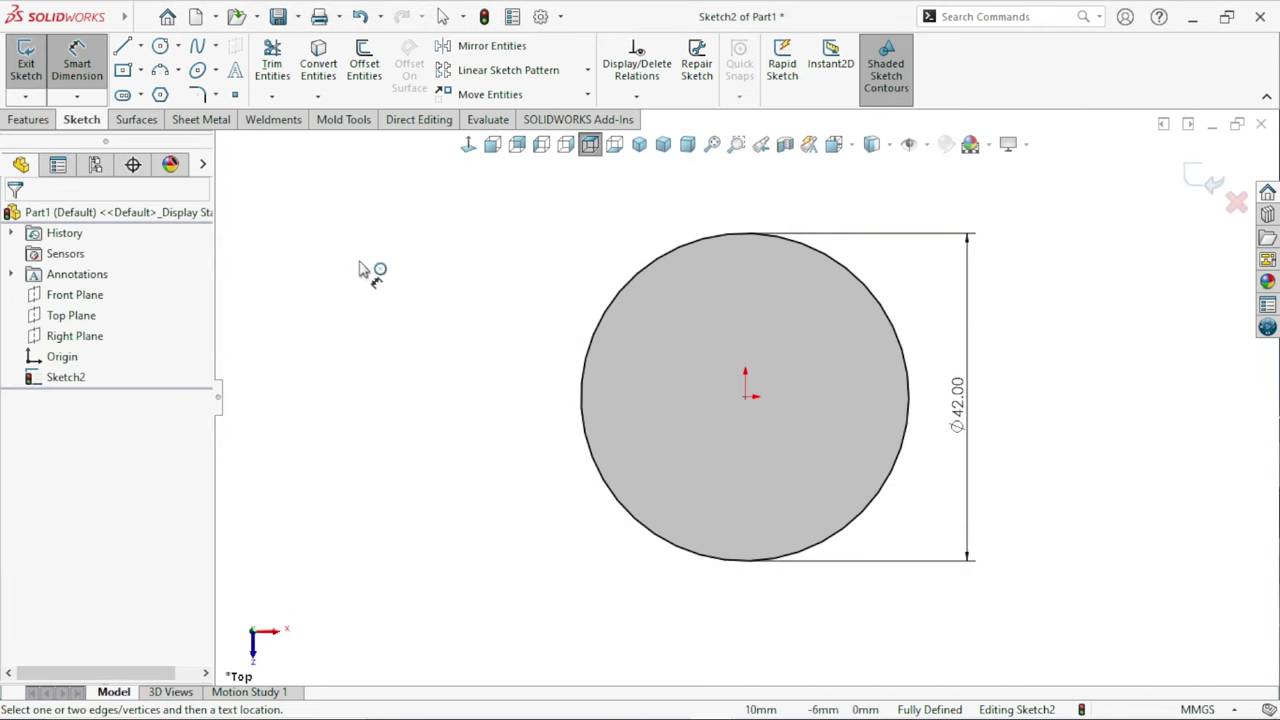
key(Escape)
click(628, 287)
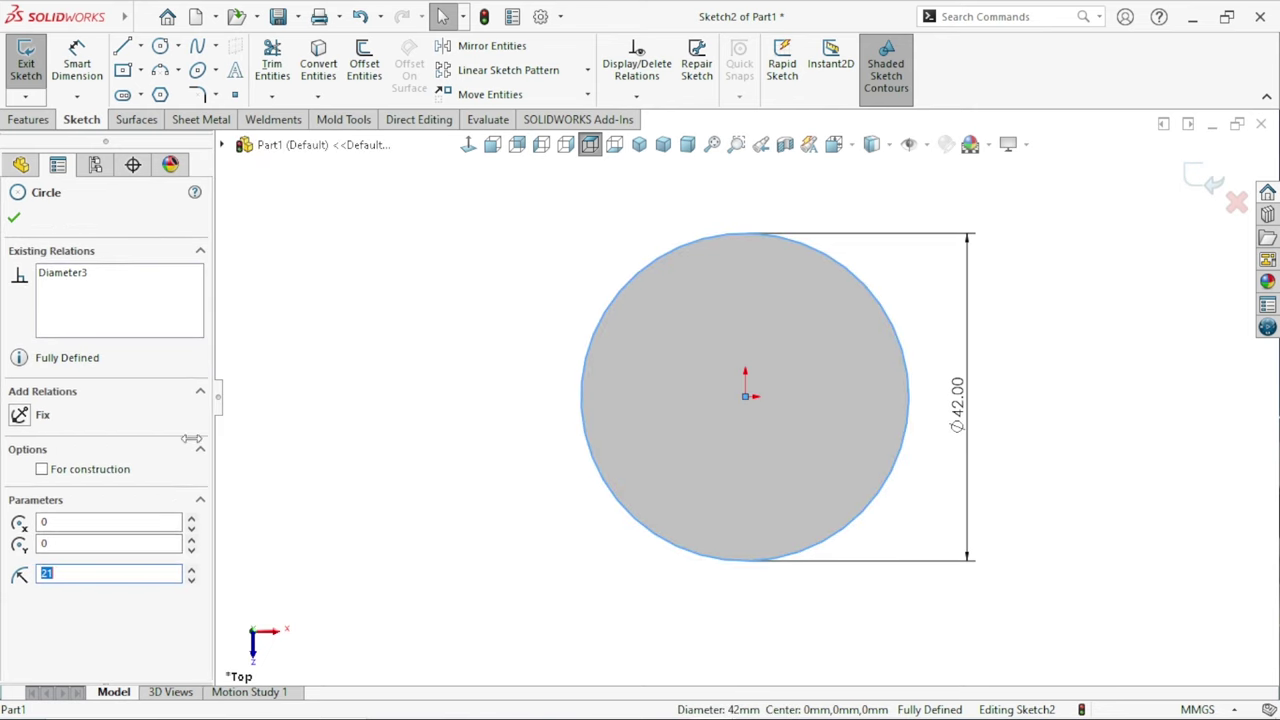
Make the 42 mm circle construction geometry and draw a small circle near its top.
click(41, 469)
click(14, 217)
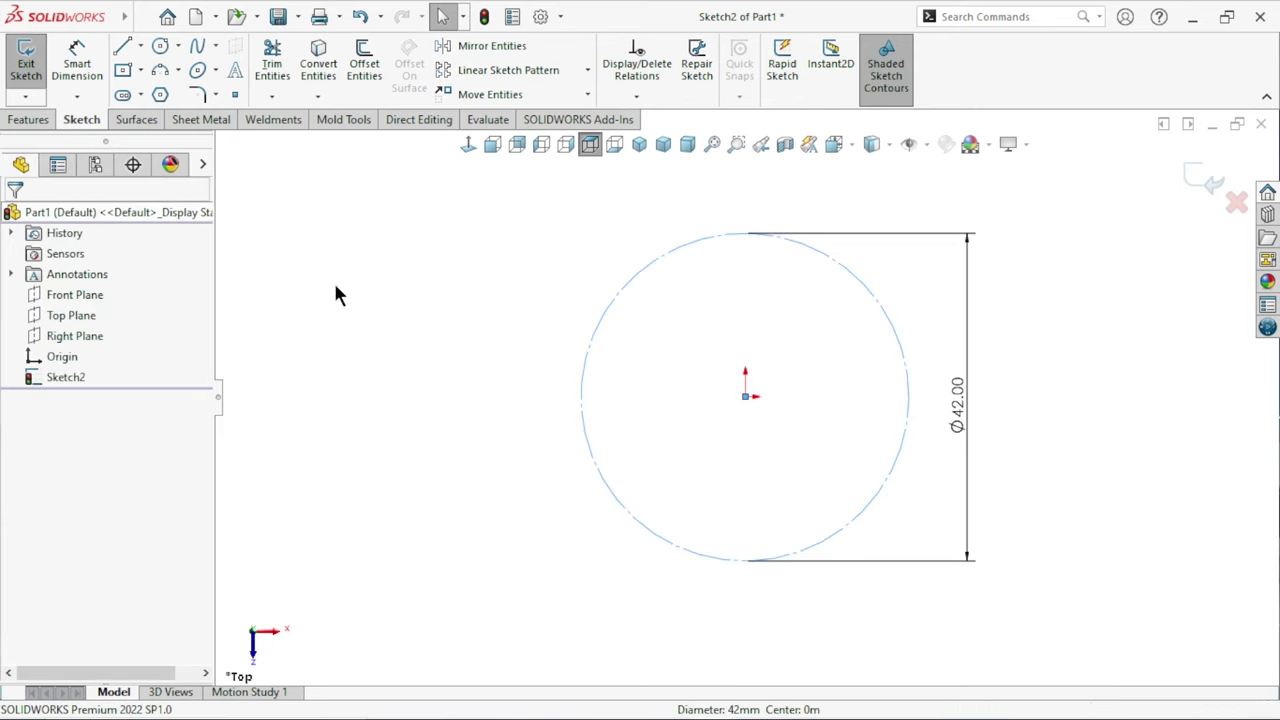
click(337, 293)
click(161, 47)
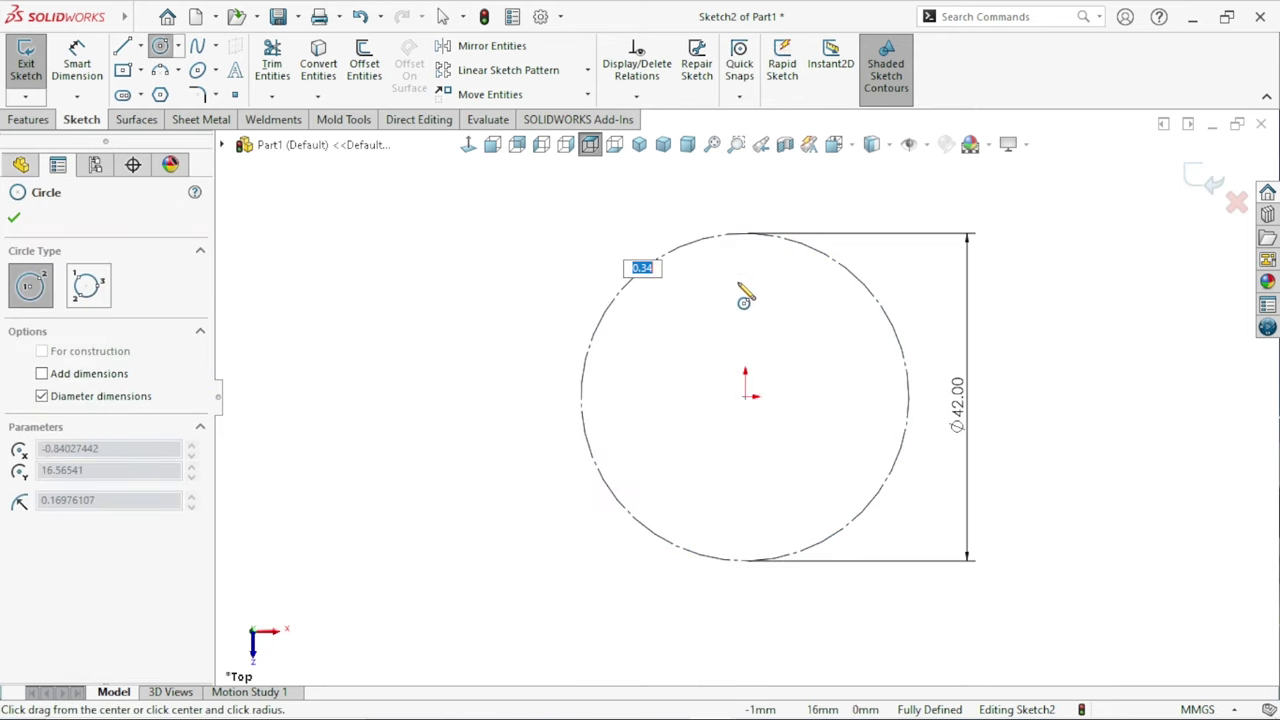
click(738, 268)
click(742, 289)
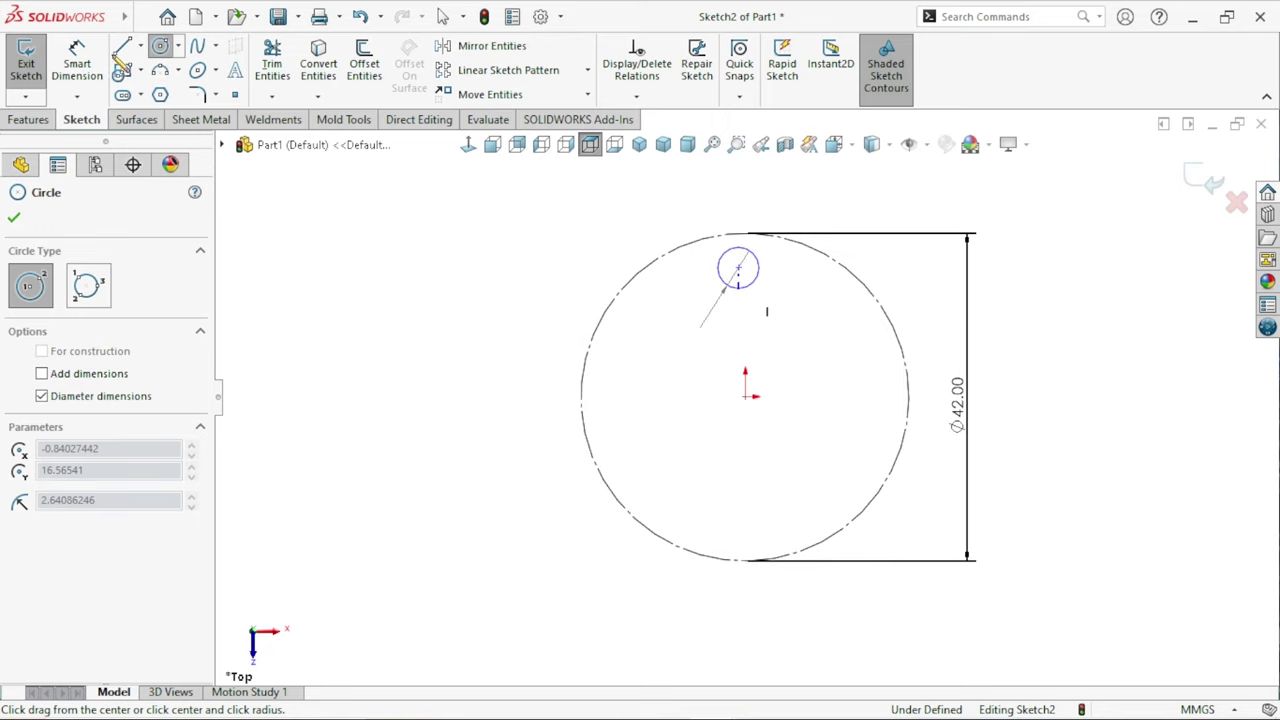
Dimension the small circle's diameter to 9.5 mm.
click(88, 62)
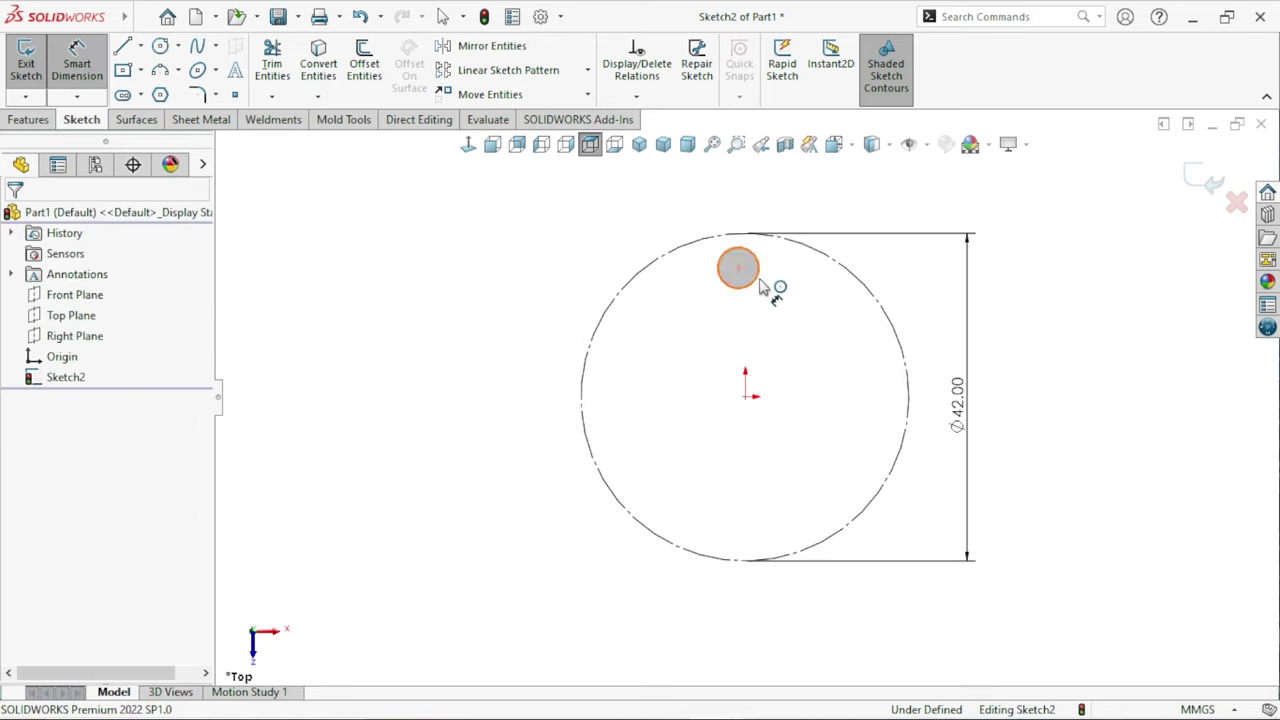
click(758, 285)
click(793, 314)
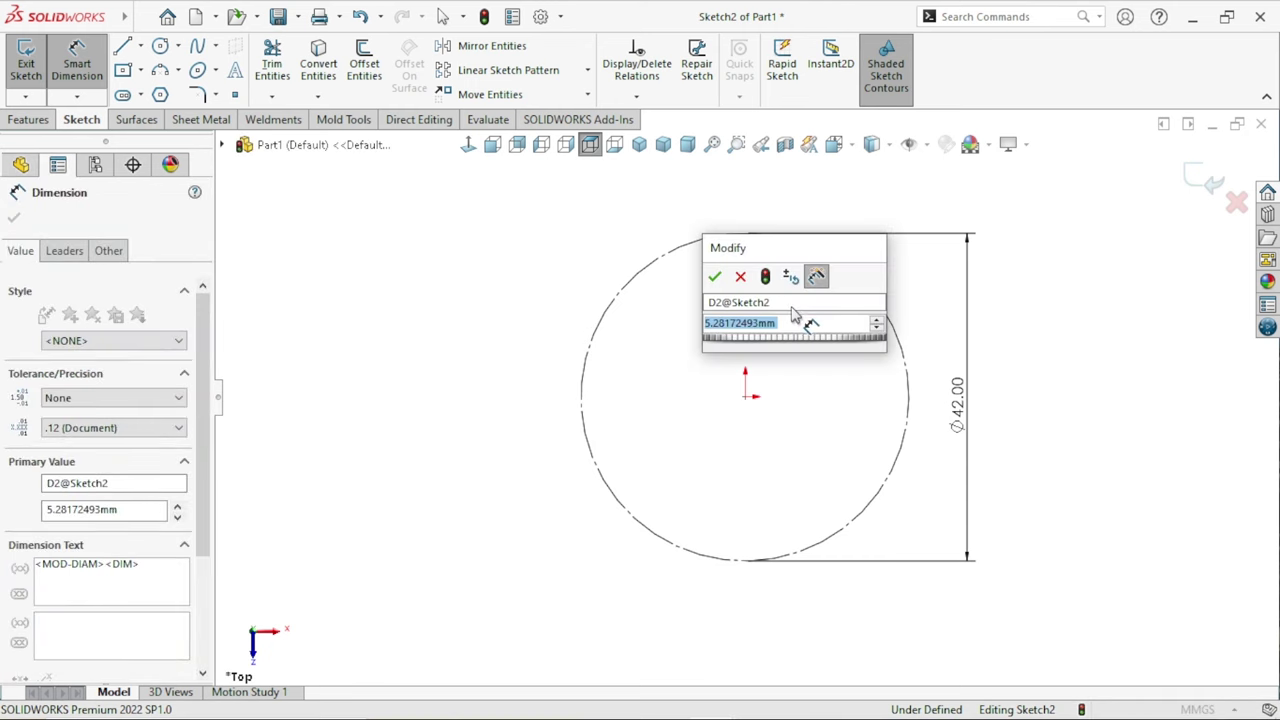
text(9.5)
key(Return)
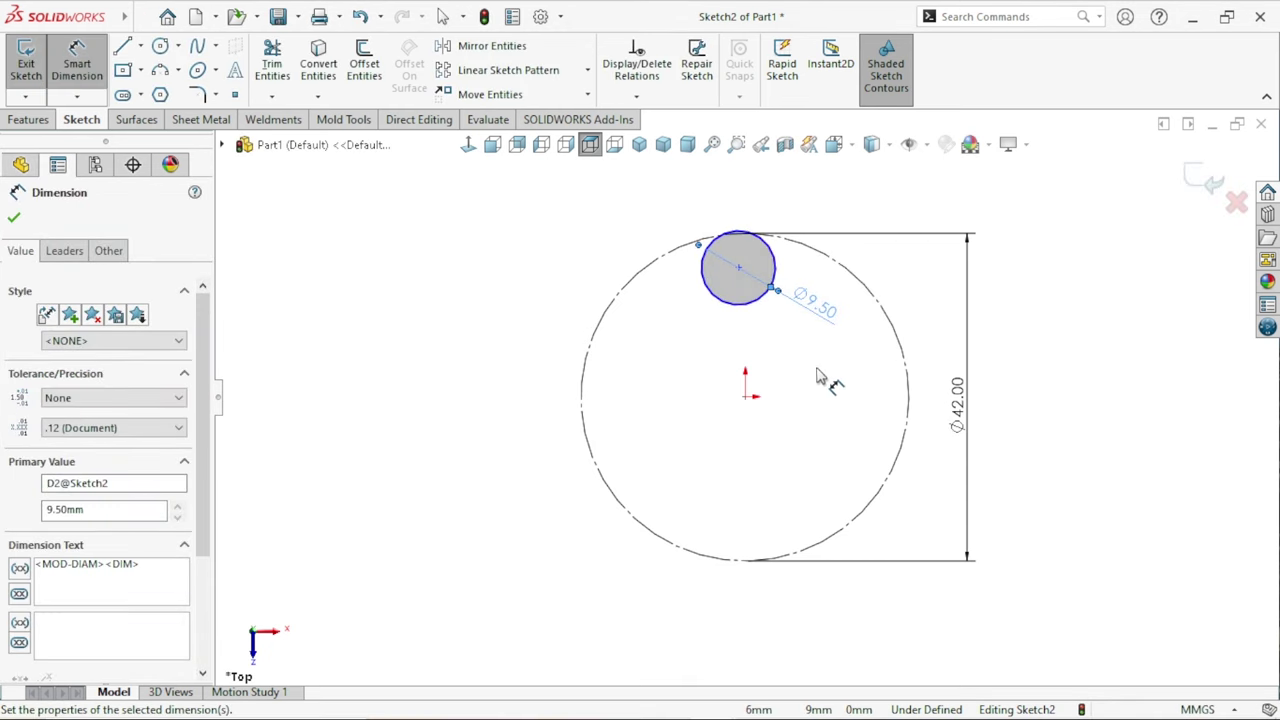
key(Escape)
scroll(766, 388, up, 2)
scroll(740, 440, up, 1)
scroll(733, 443, down, 5)
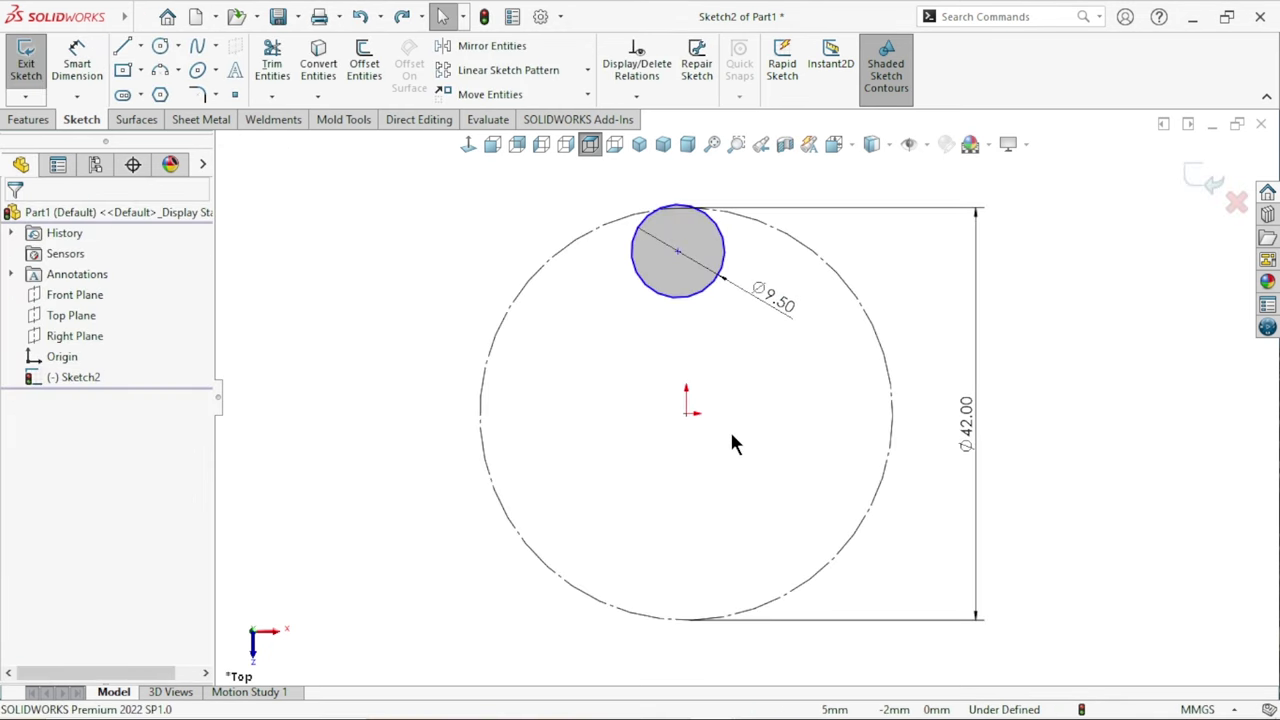
scroll(715, 340, down, 2)
Make the small circle tangent to the construction circle and vertically above the origin.
click(752, 284)
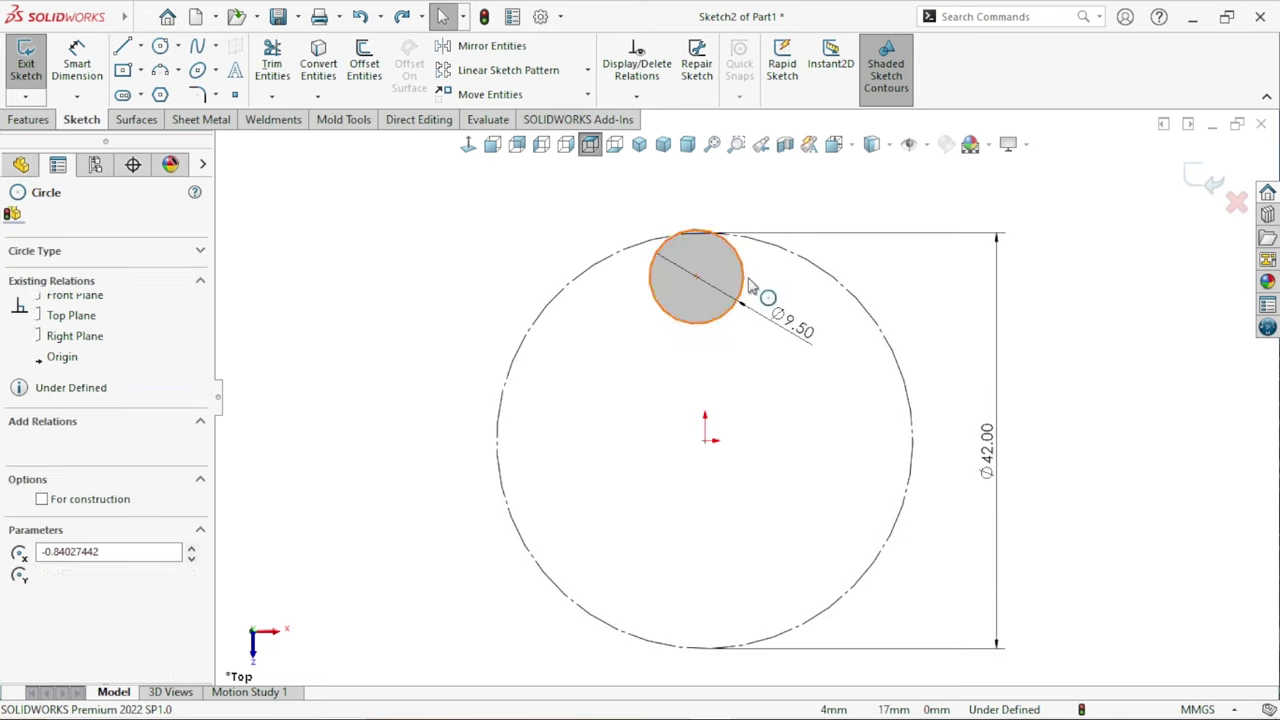
click(790, 260)
ctrl+click(741, 281)
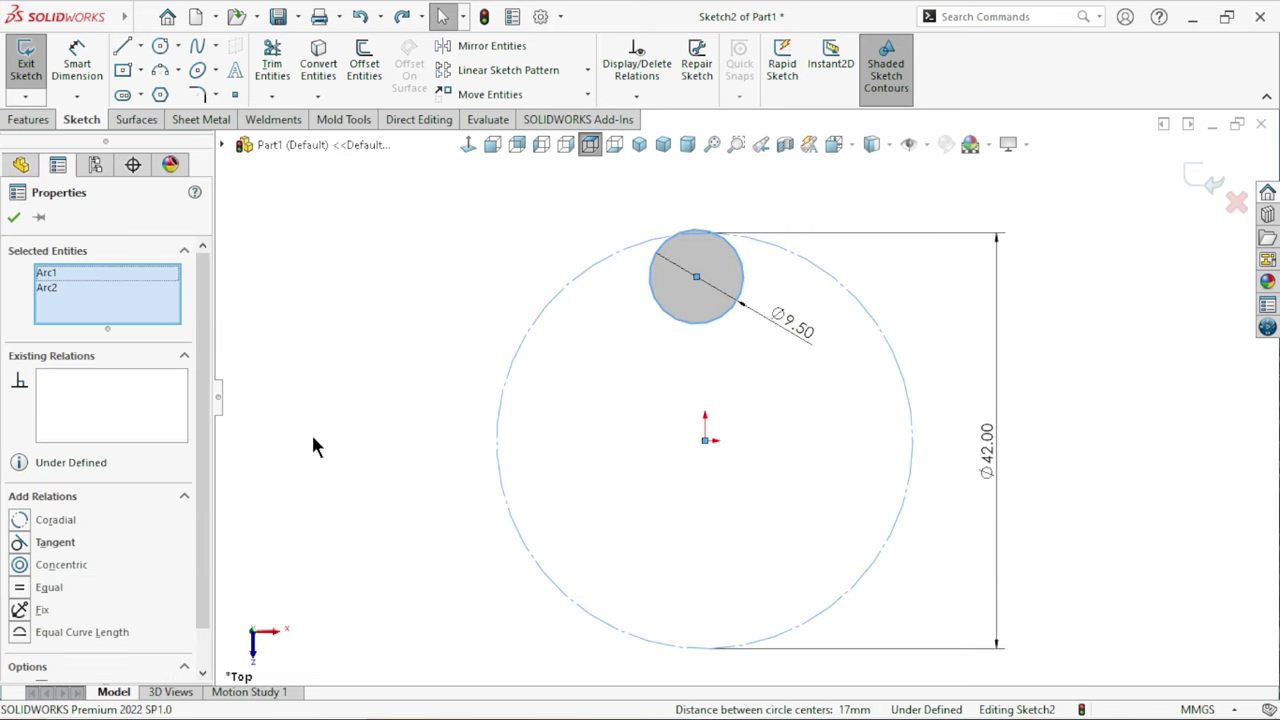
click(20, 542)
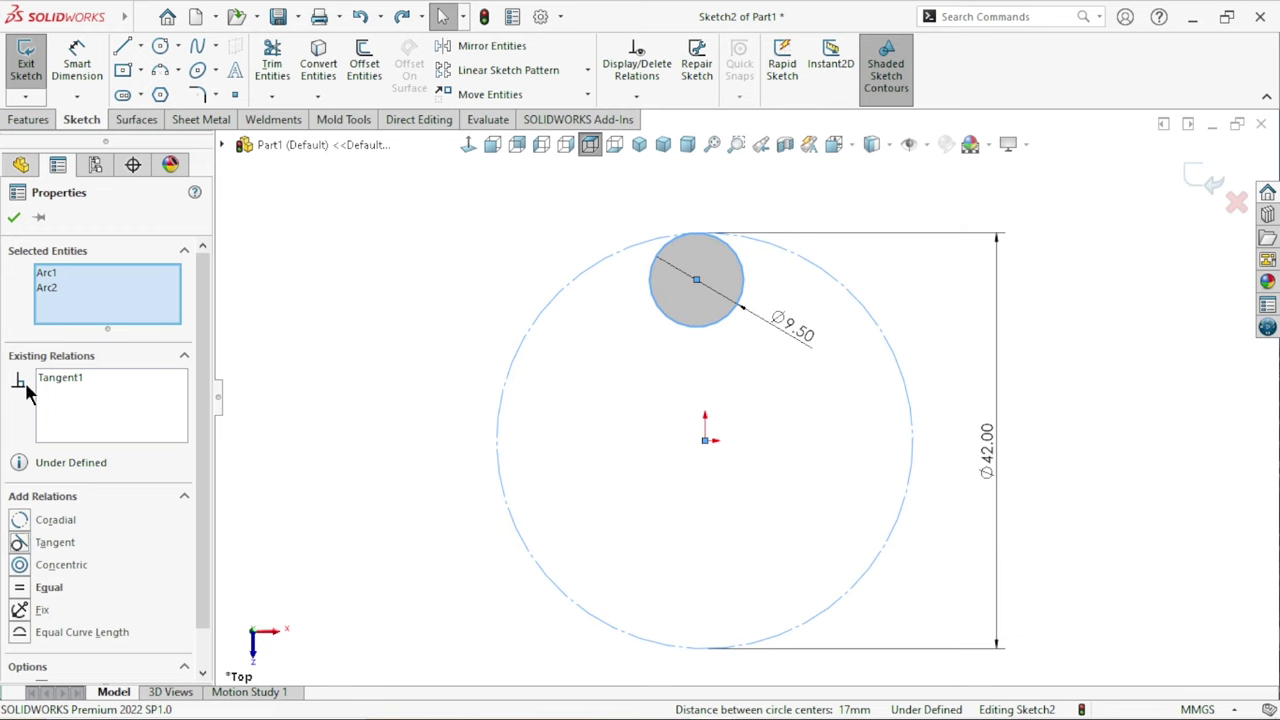
click(14, 218)
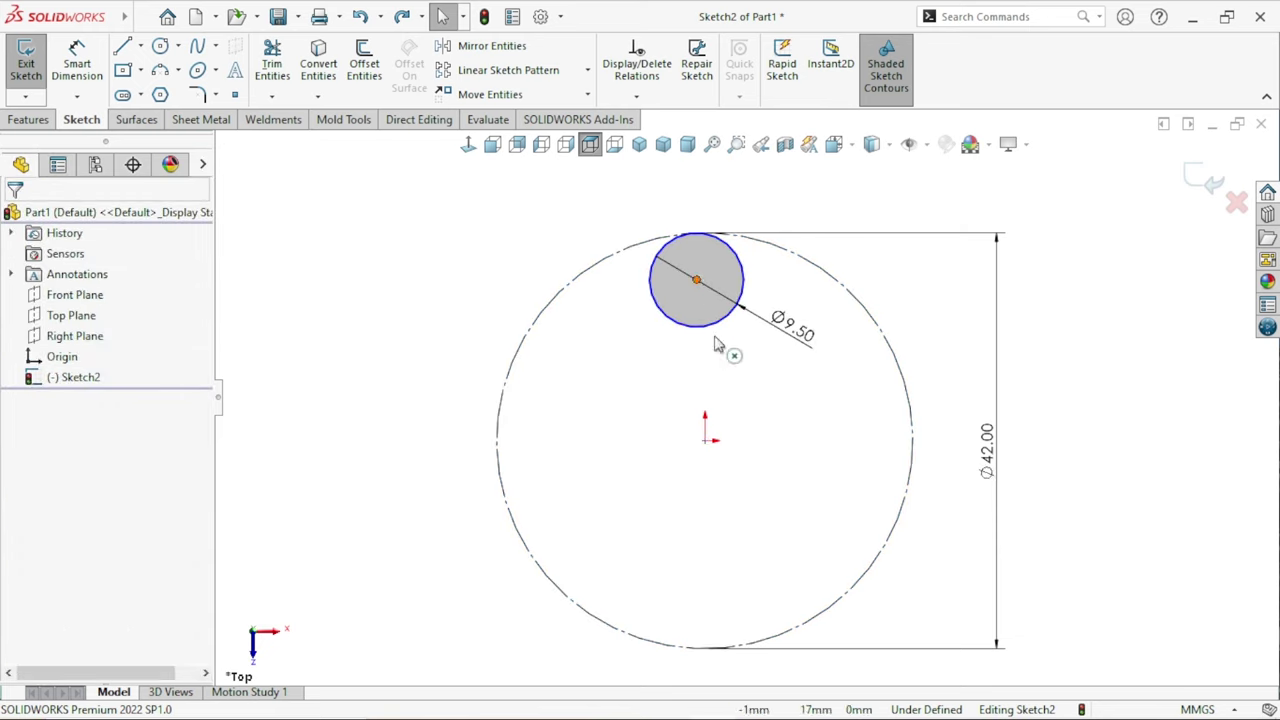
click(697, 279)
click(705, 440)
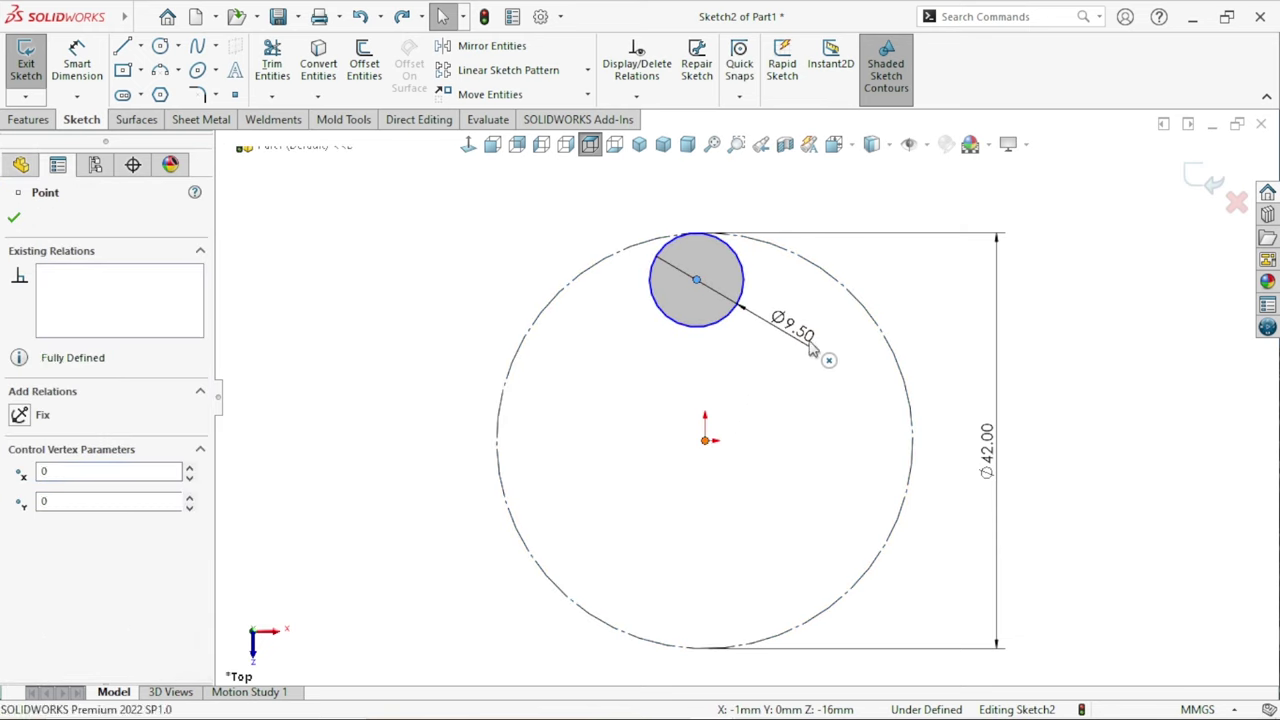
click(18, 543)
click(348, 505)
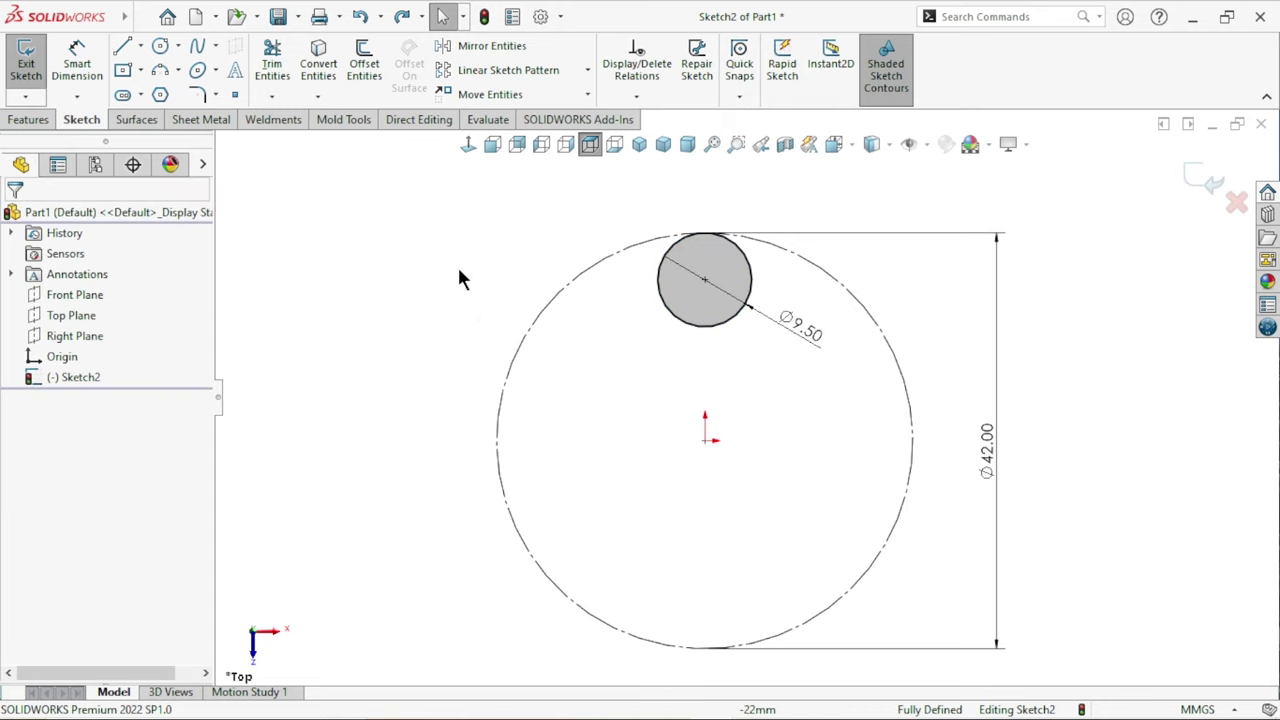
click(586, 72)
Circularly pattern the Ø9.5 circle 6 times around the origin.
click(527, 117)
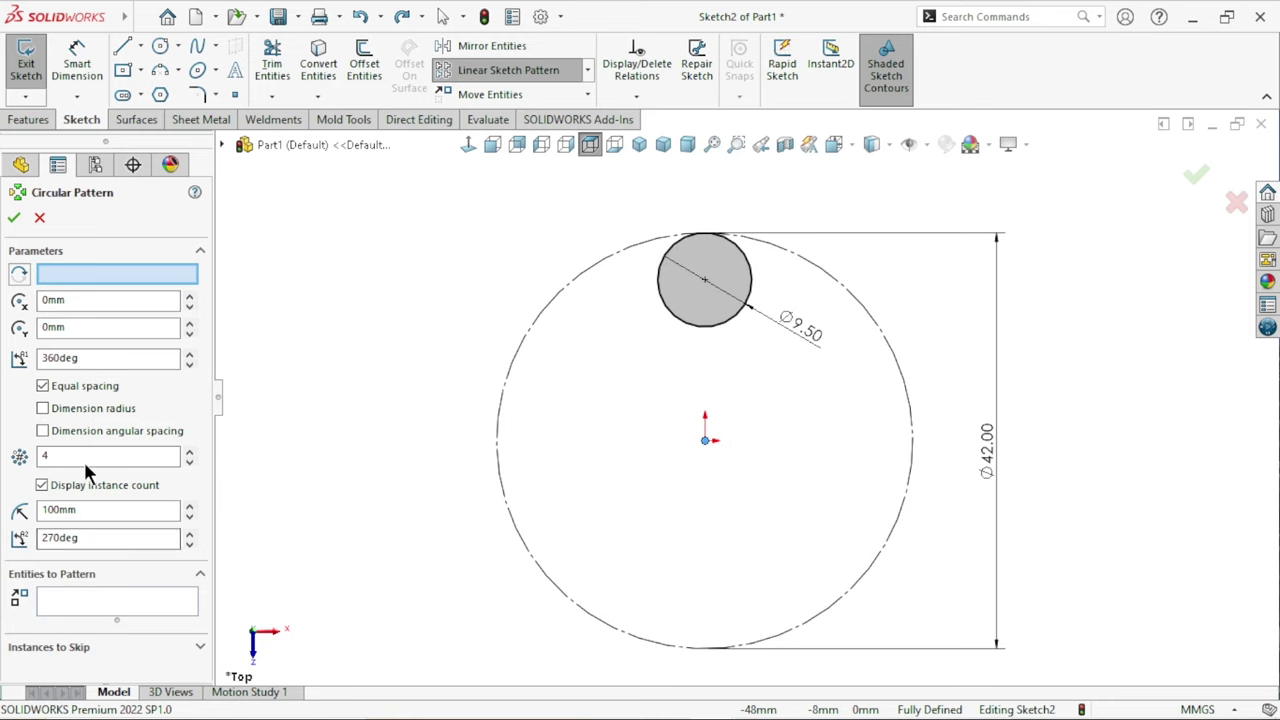
click(86, 276)
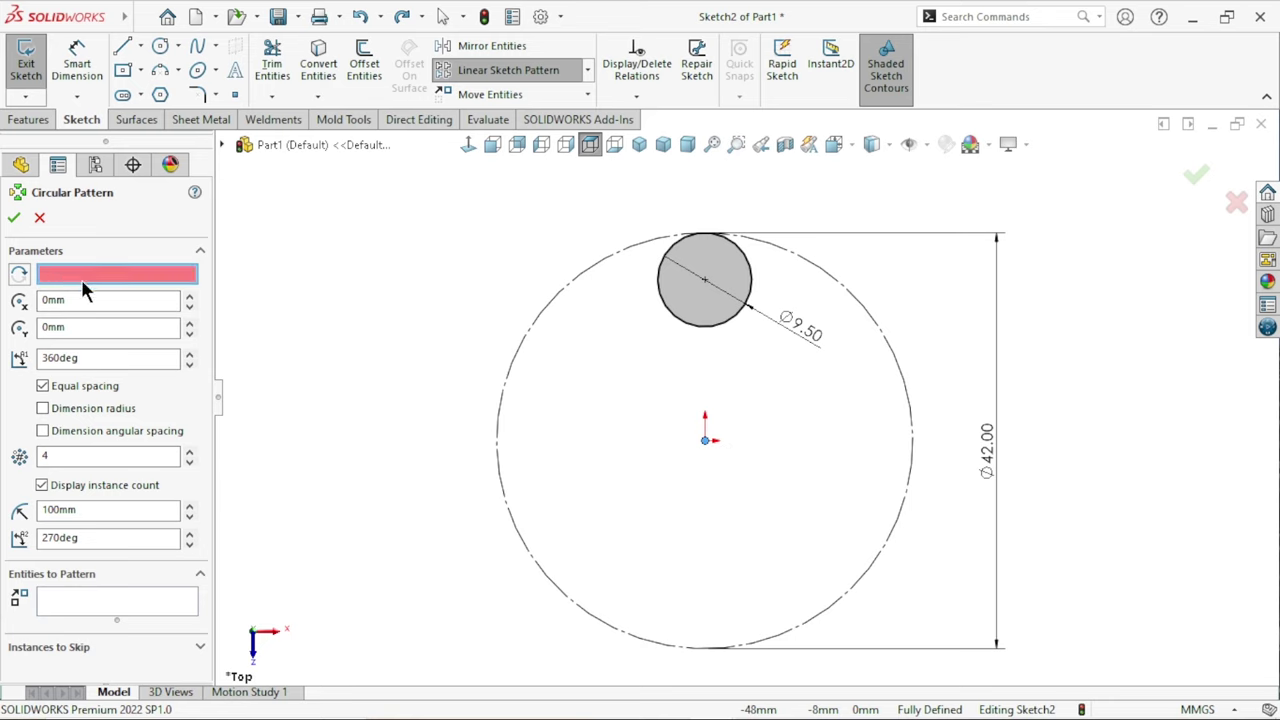
click(706, 441)
click(86, 603)
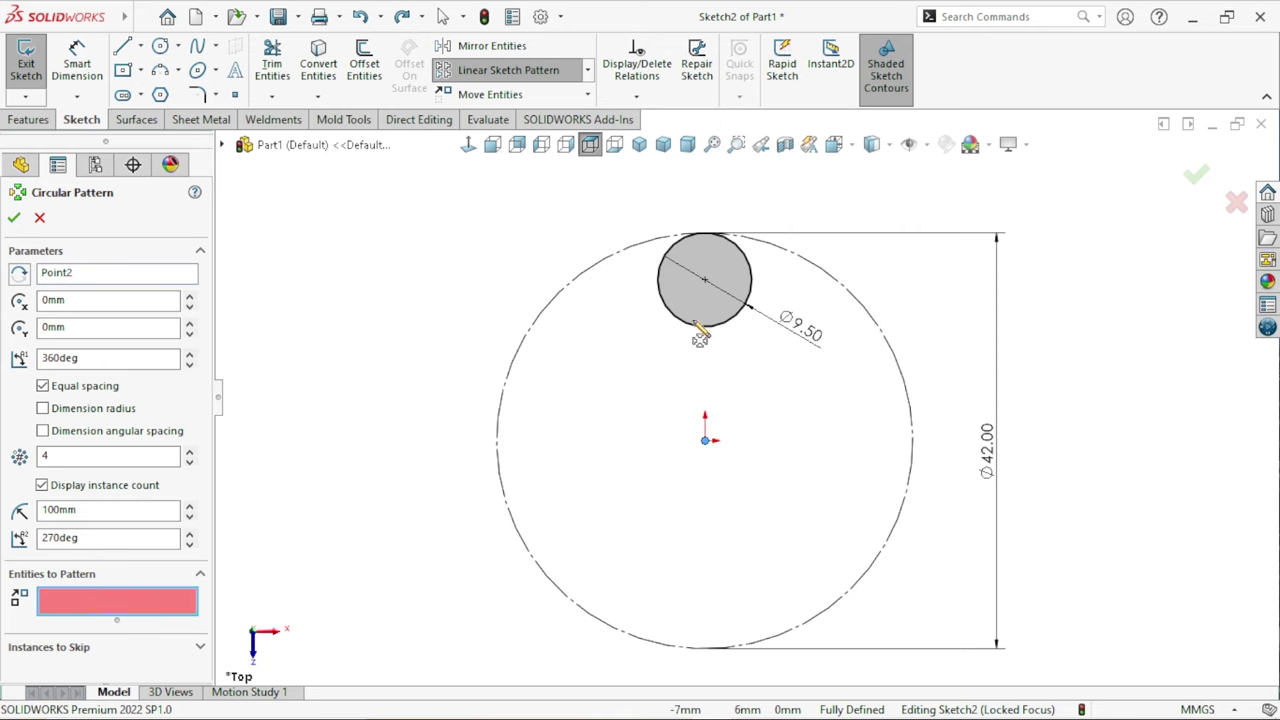
click(688, 328)
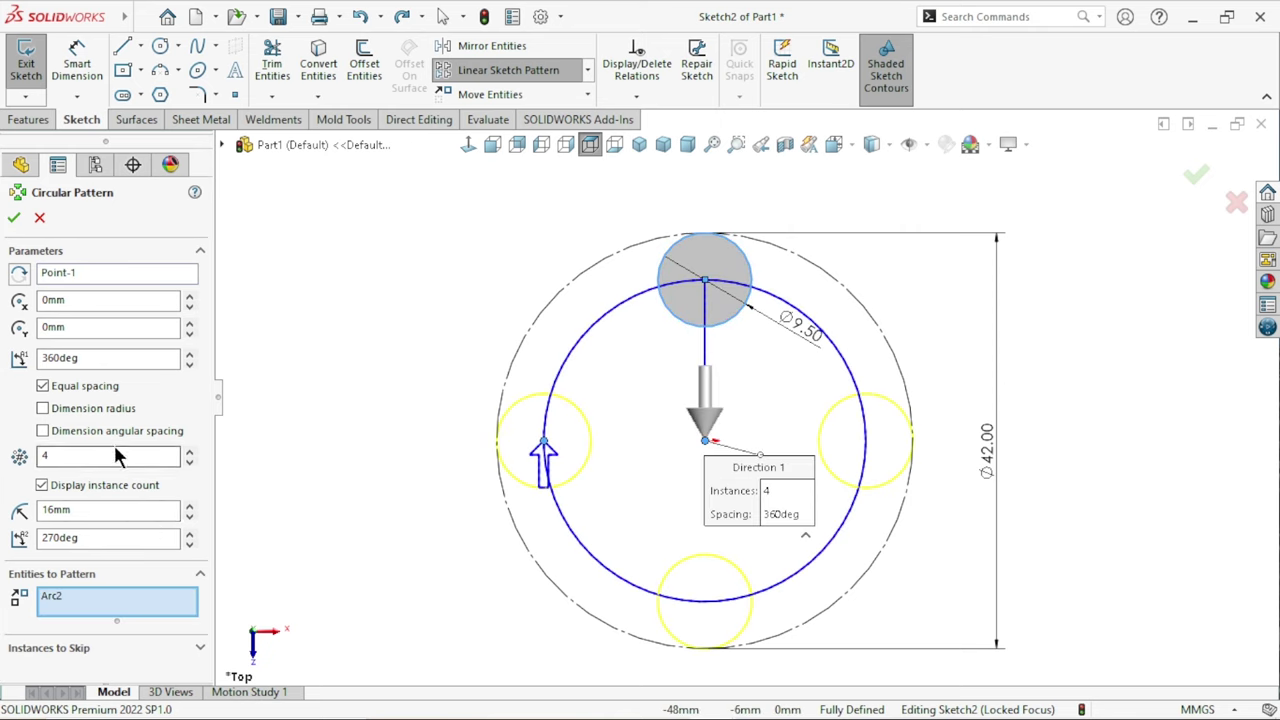
click(188, 451)
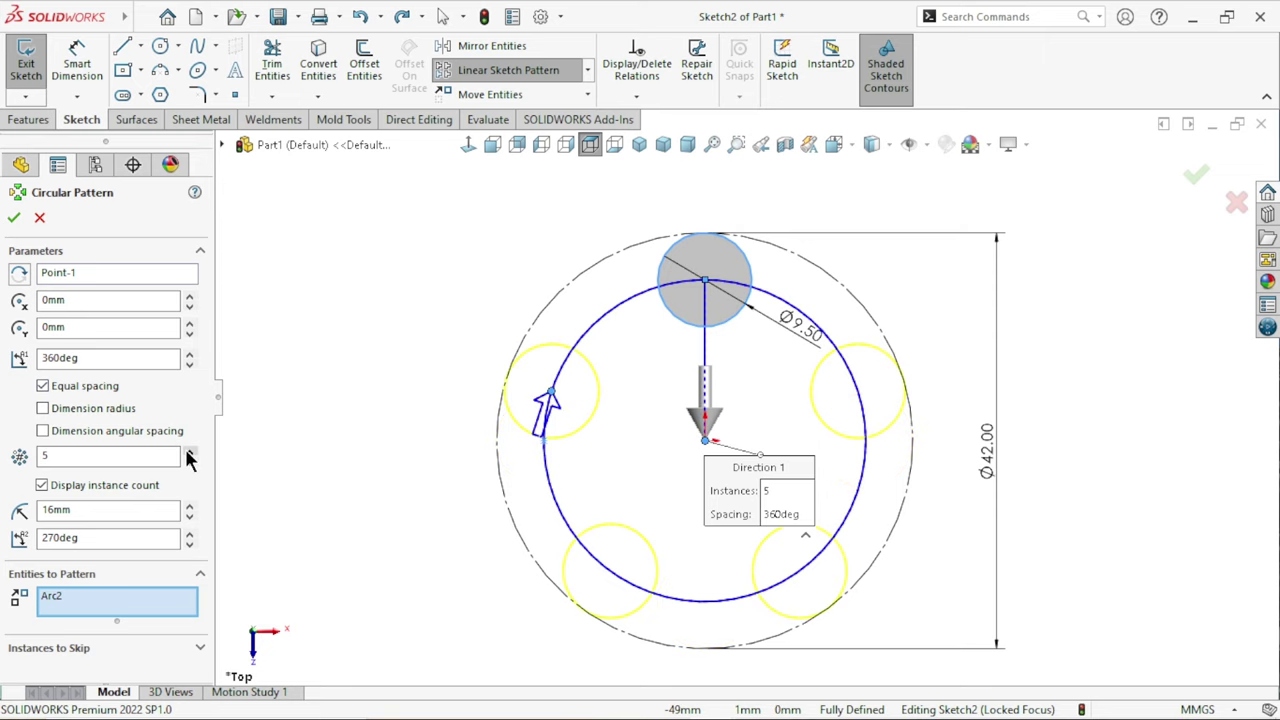
click(188, 451)
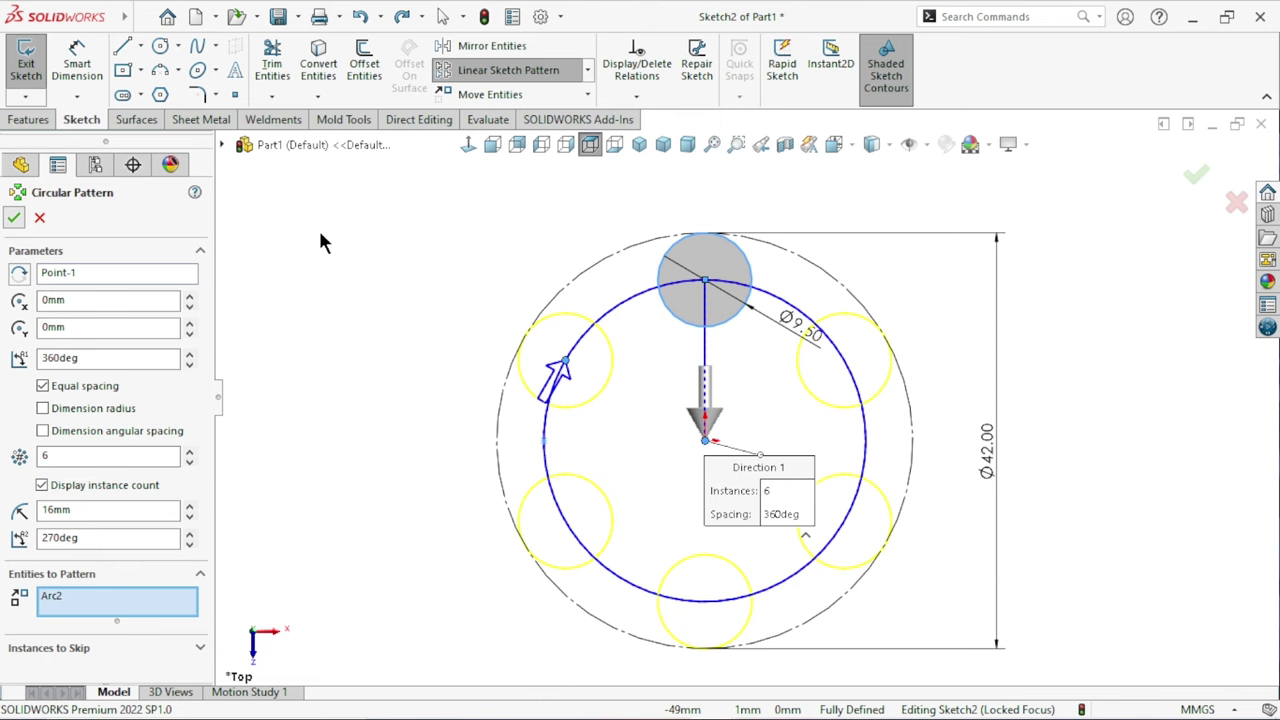
key(Return)
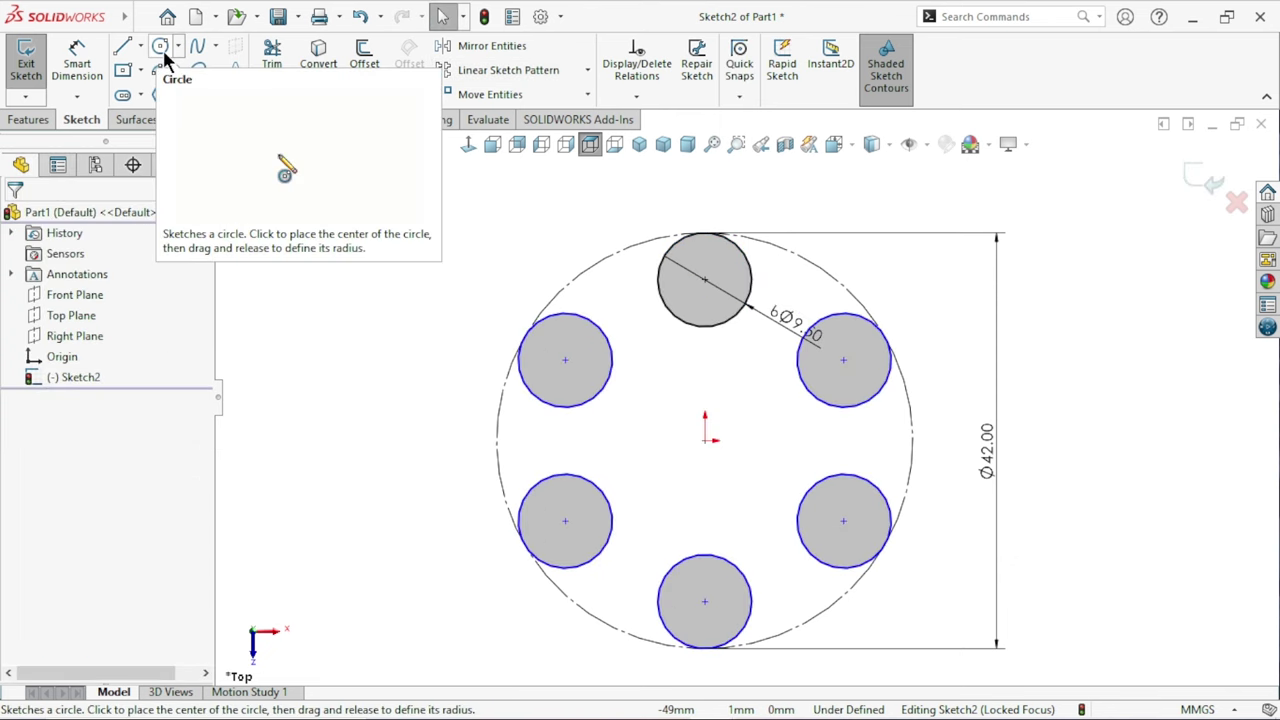
Draw a three-point arc from the upper-left circle to the top circle.
click(161, 47)
key(Escape)
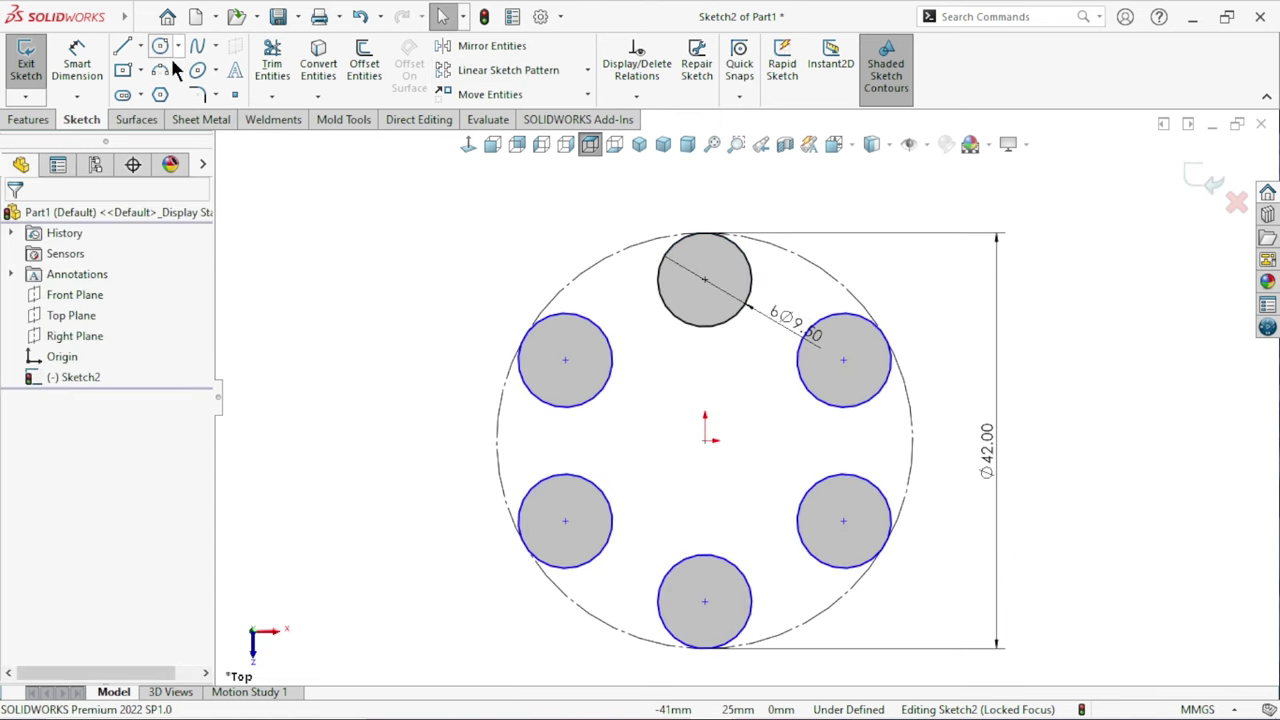
click(161, 71)
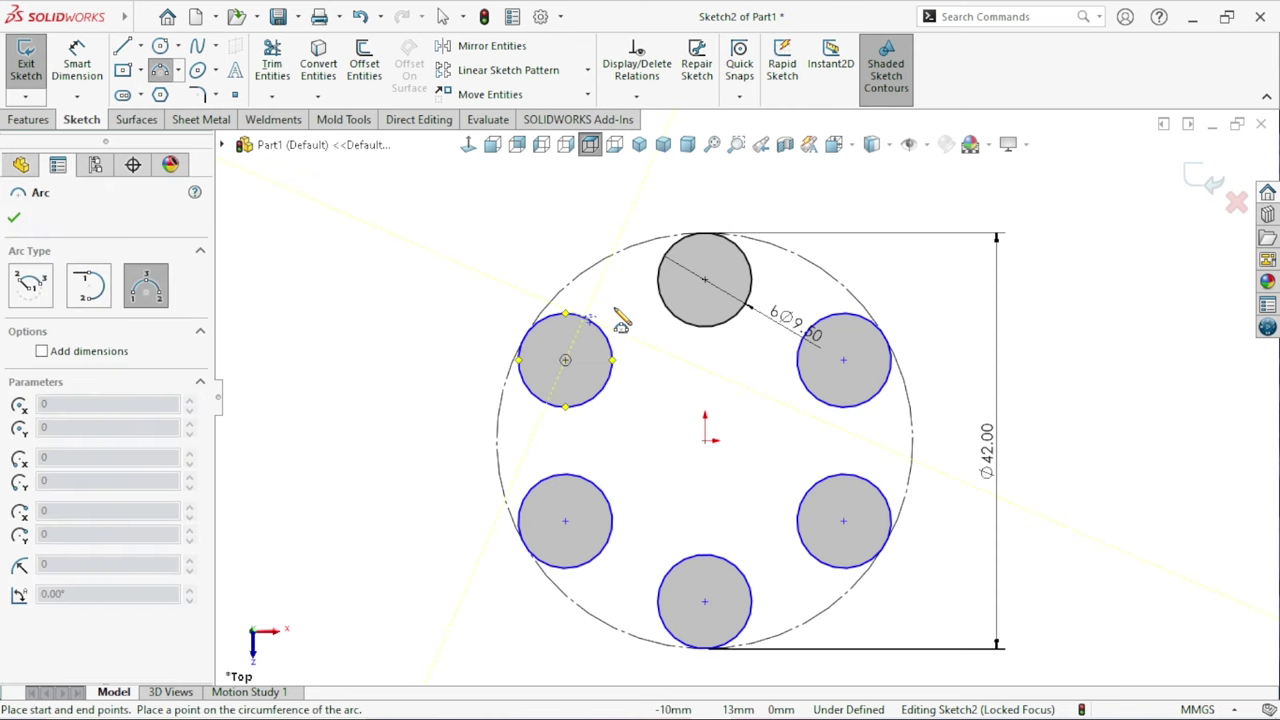
click(565, 360)
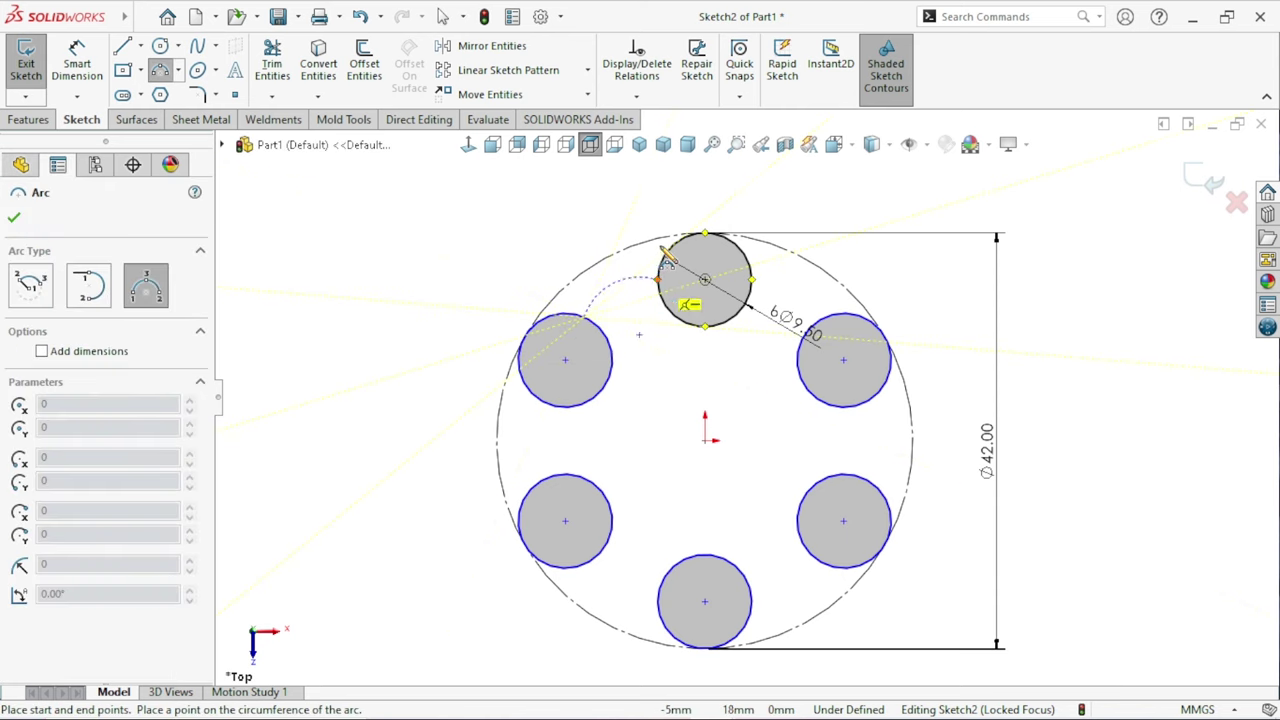
click(648, 326)
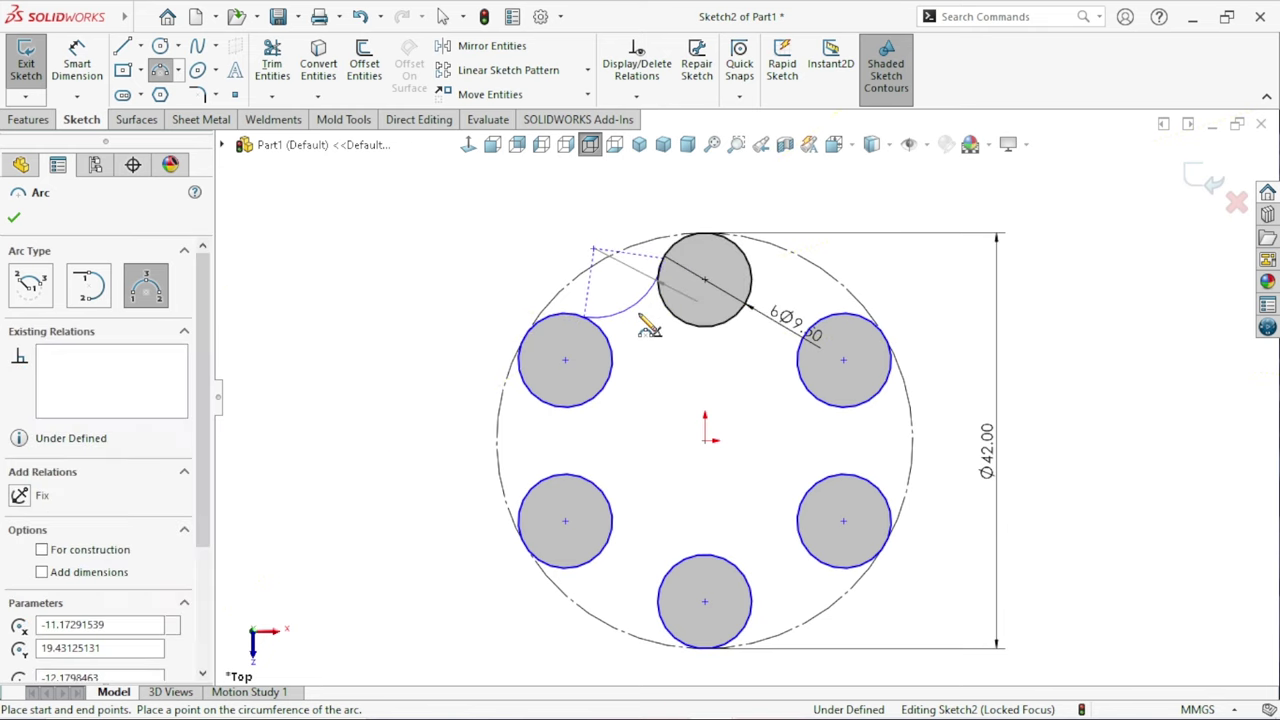
scroll(650, 330, up, 1)
key(Escape)
scroll(652, 333, down, 3)
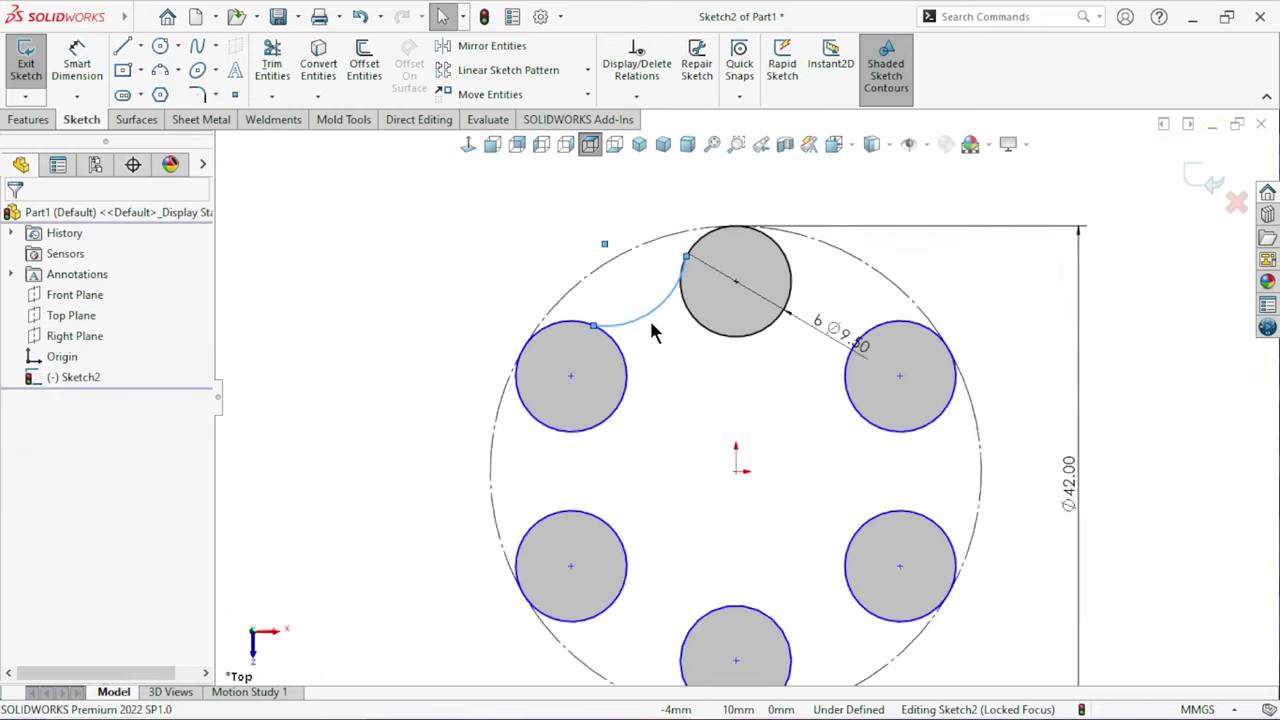
ctrl+middle_drag(719, 395, 728, 424)
Make the connecting arc tangent to both the top and upper-left circles.
click(686, 338)
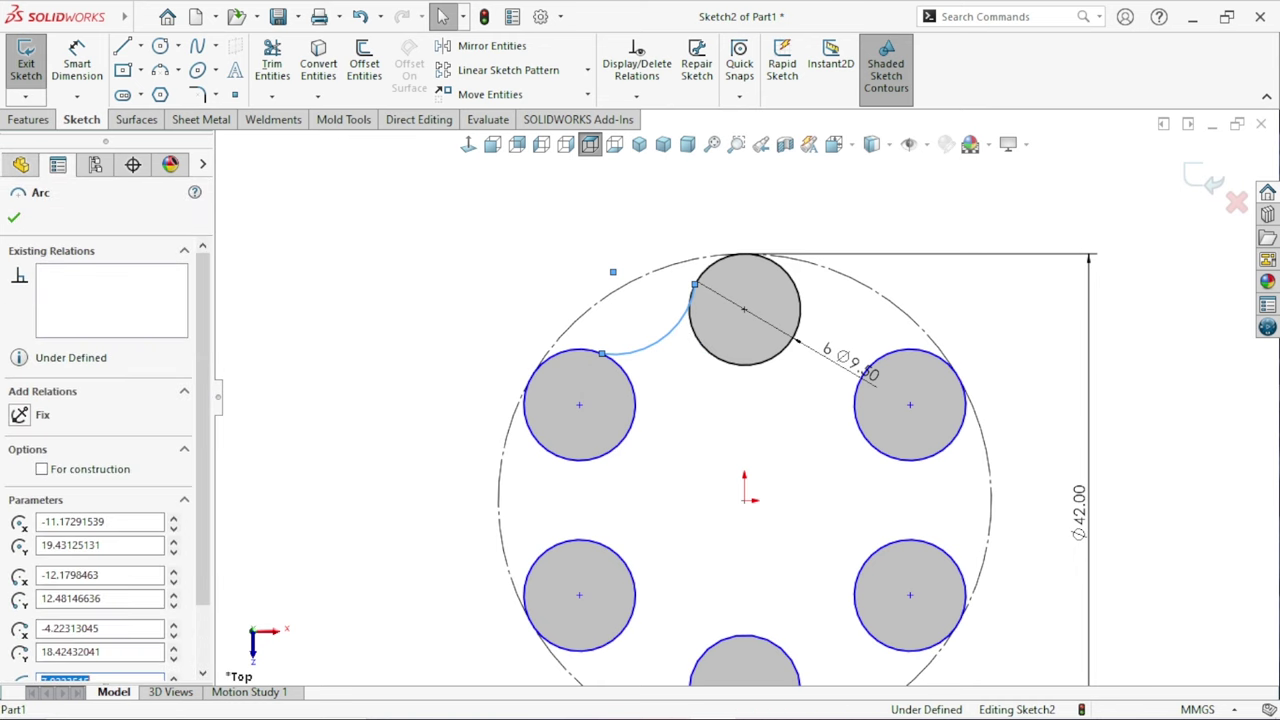
ctrl+click(697, 337)
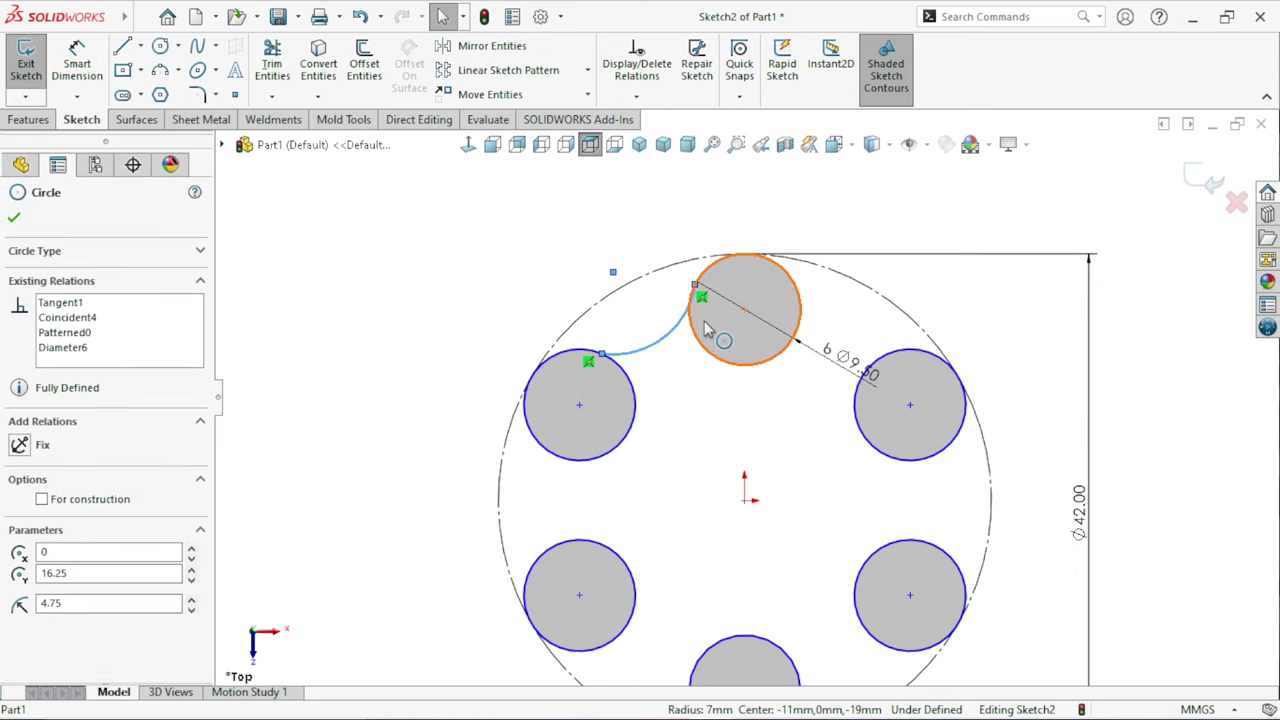
click(775, 244)
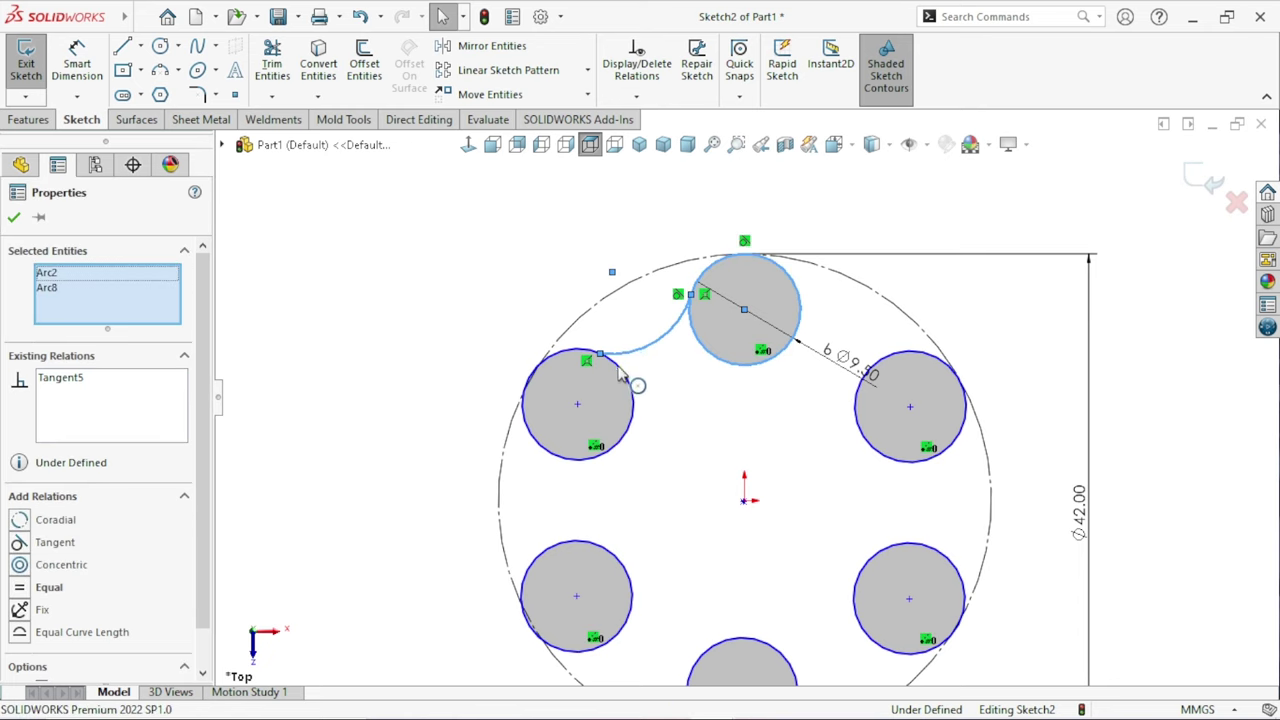
ctrl+click(622, 378)
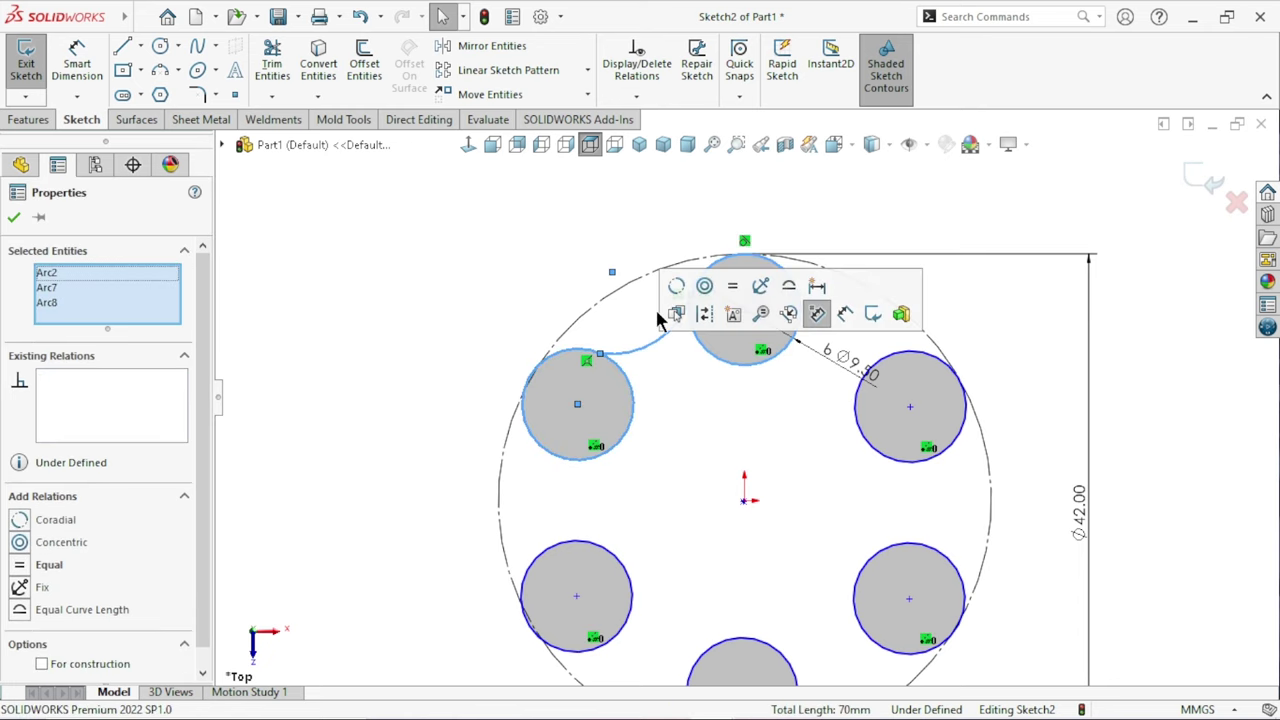
click(657, 371)
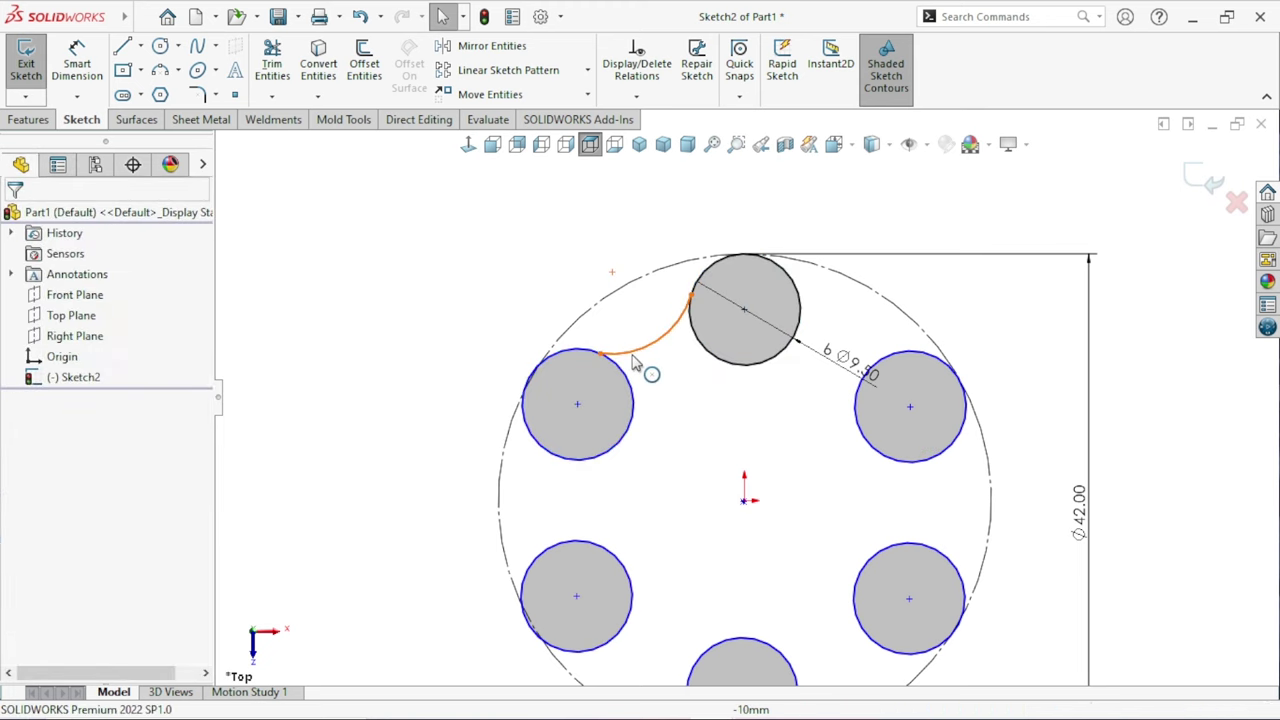
click(636, 352)
ctrl+click(622, 380)
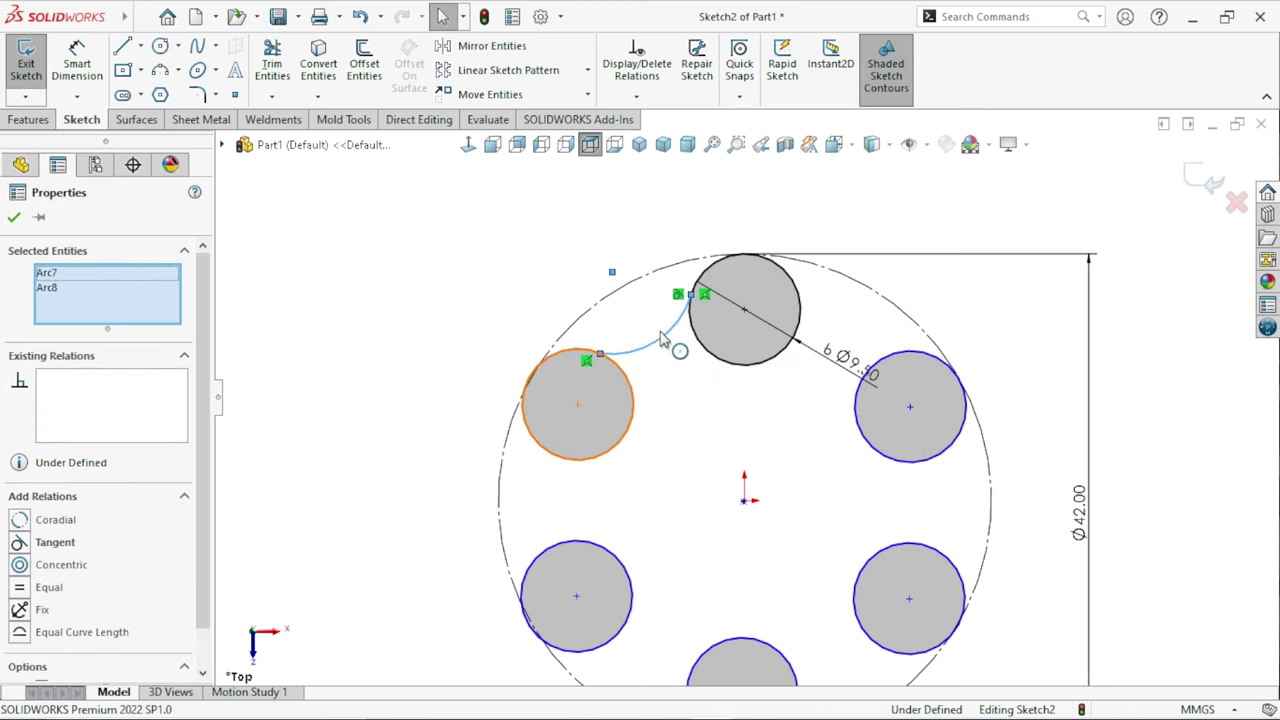
click(678, 462)
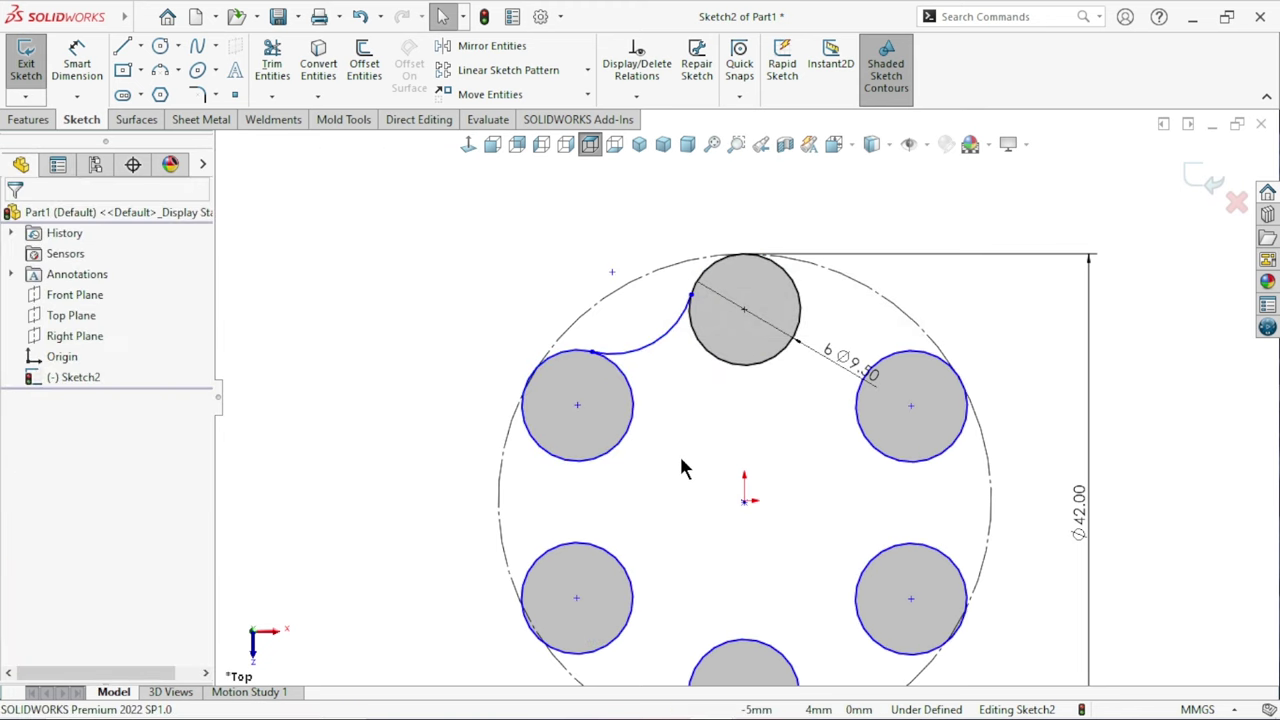
Dimension the connecting arc's radius to 6 mm.
click(77, 65)
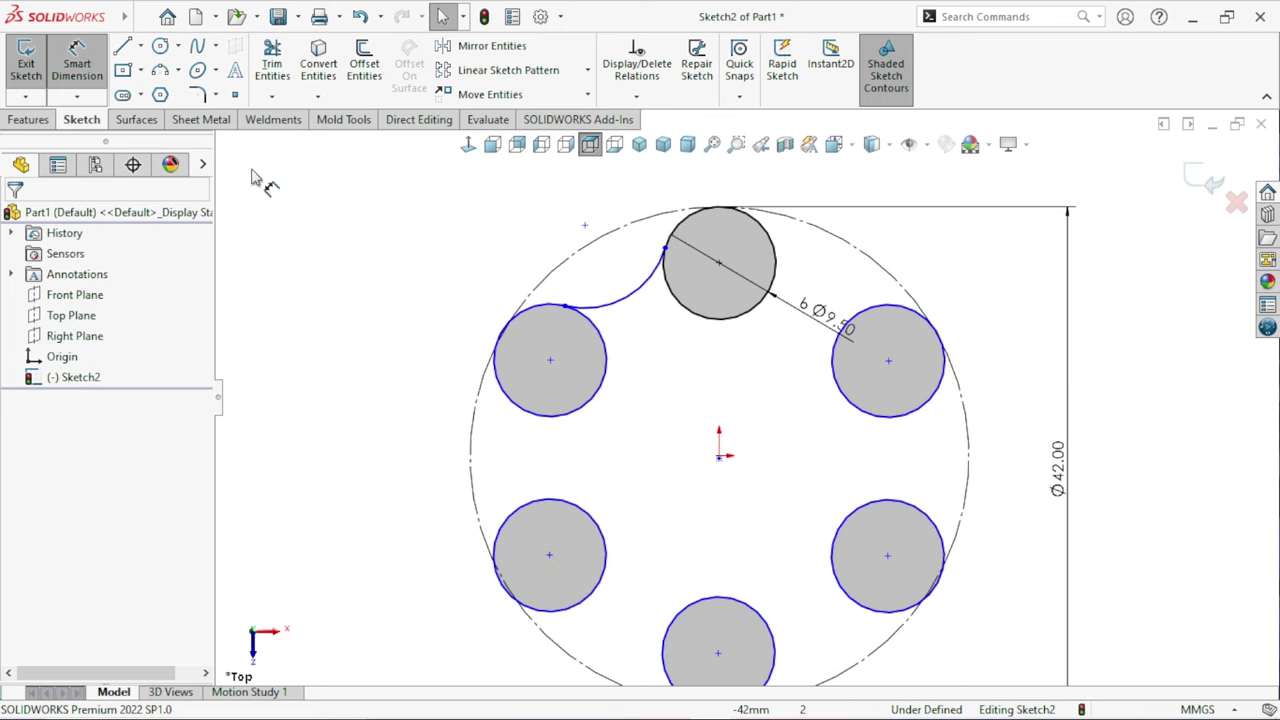
click(636, 304)
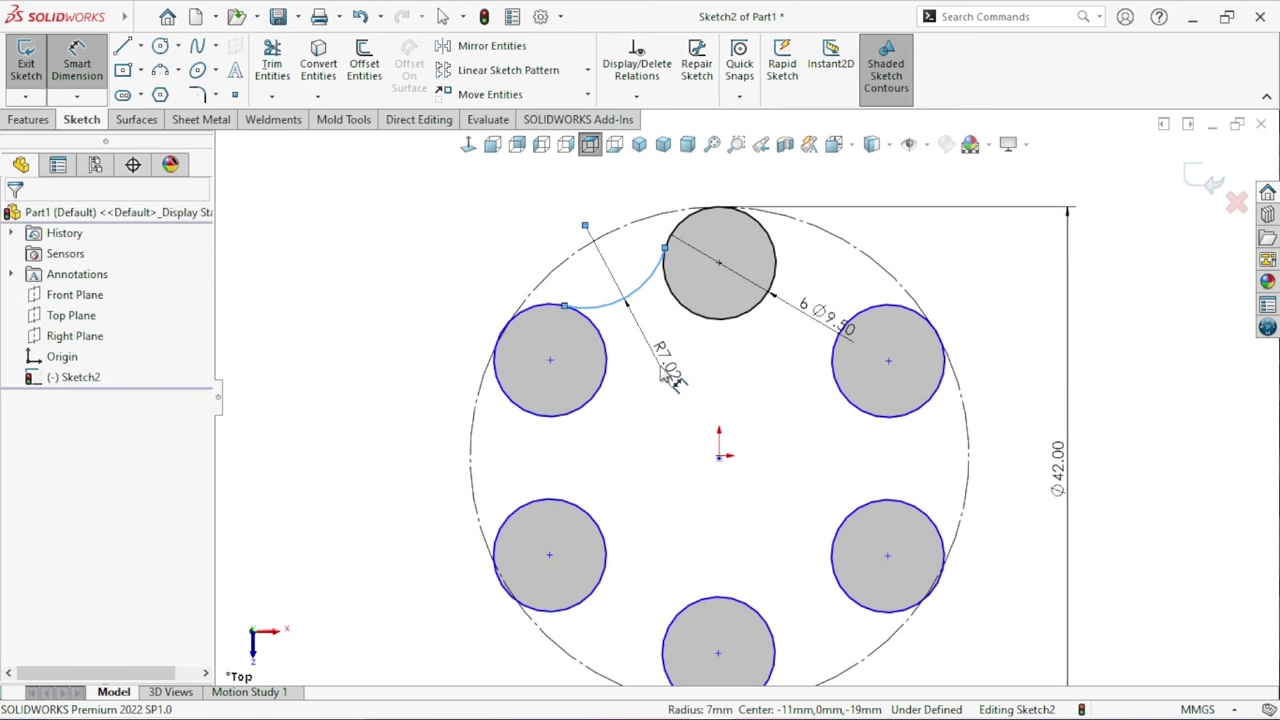
click(668, 375)
text(6)
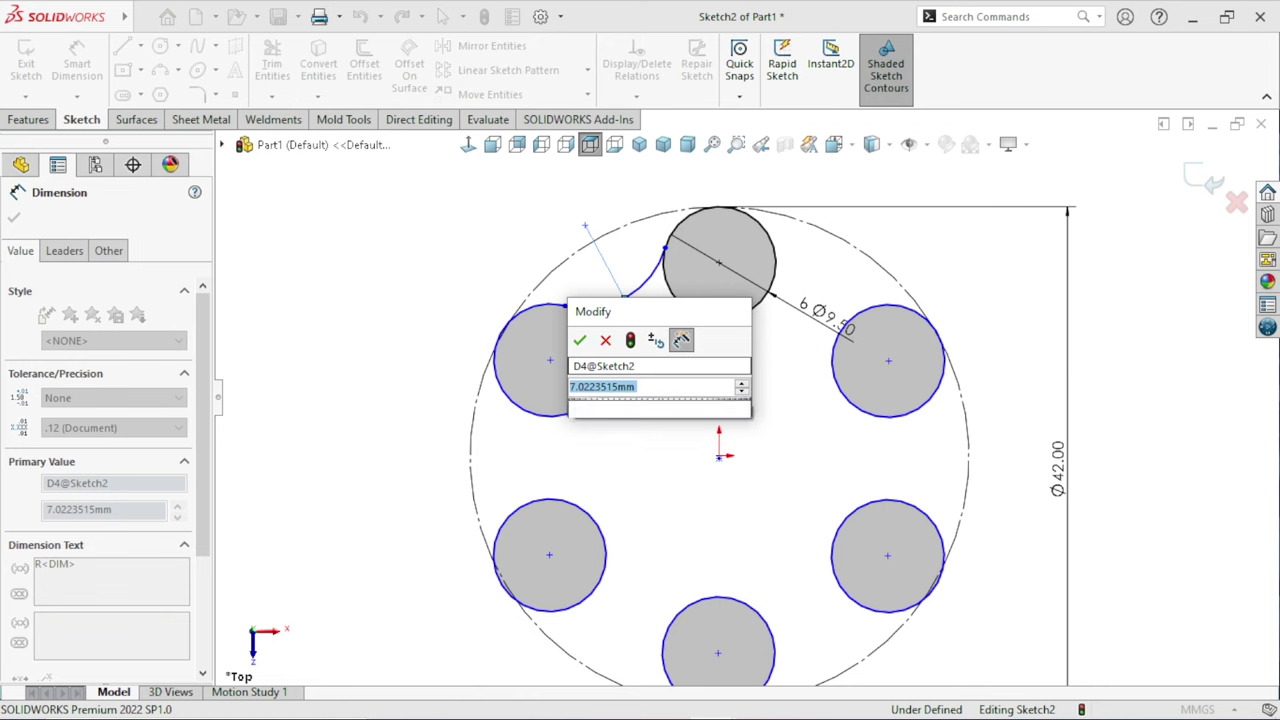
key(Return)
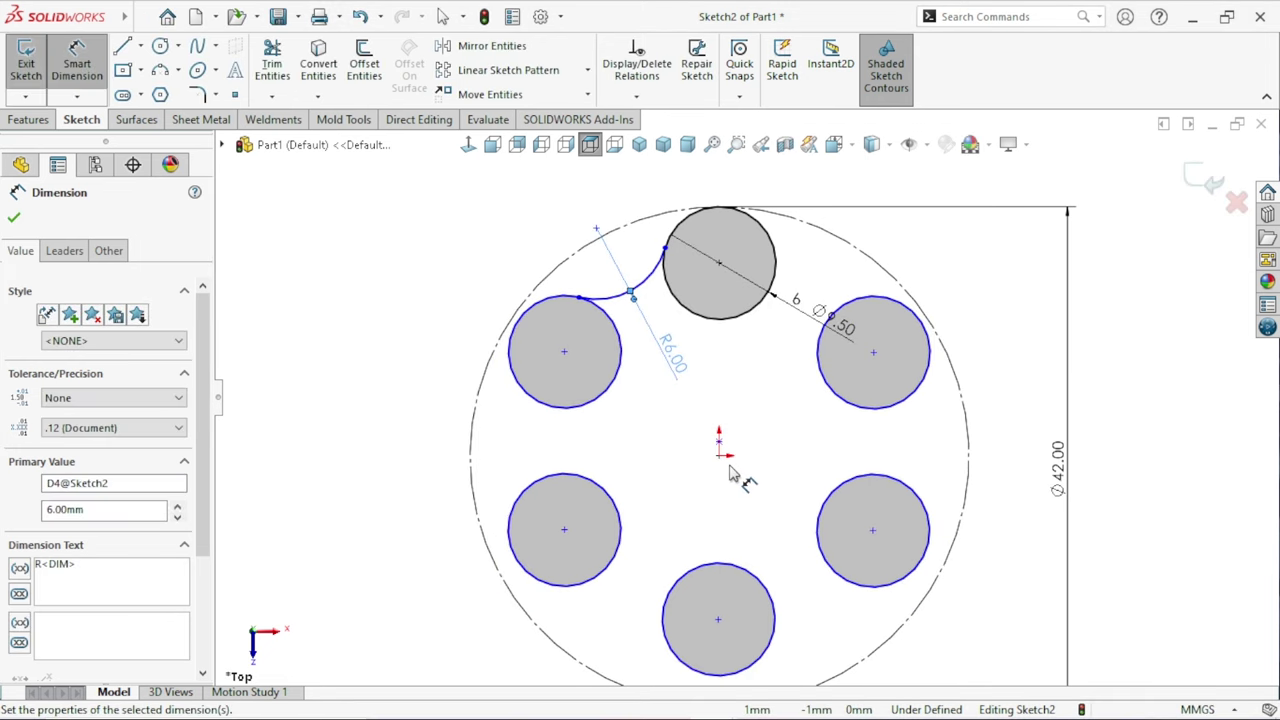
click(680, 446)
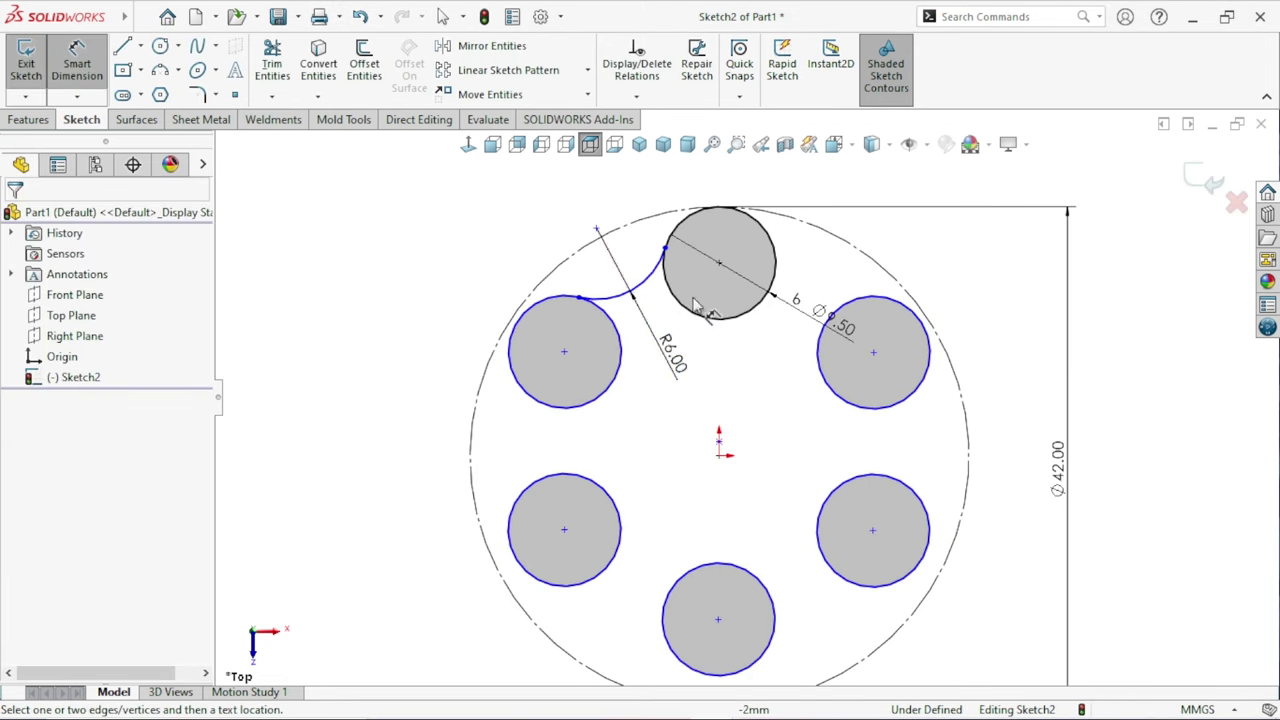
key(Escape)
scroll(740, 393, up, 3)
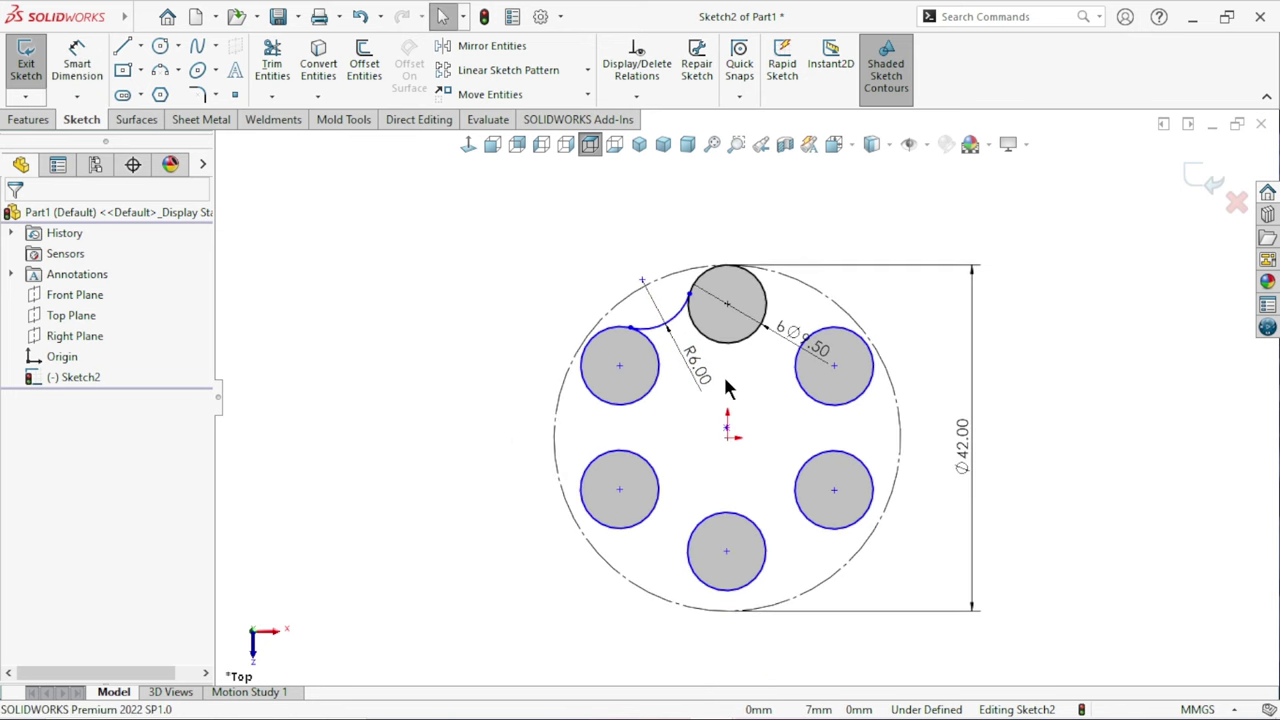
scroll(727, 388, down, 2)
Make the upper-left and upper-right circles tangent to the outer construction circle.
click(483, 370)
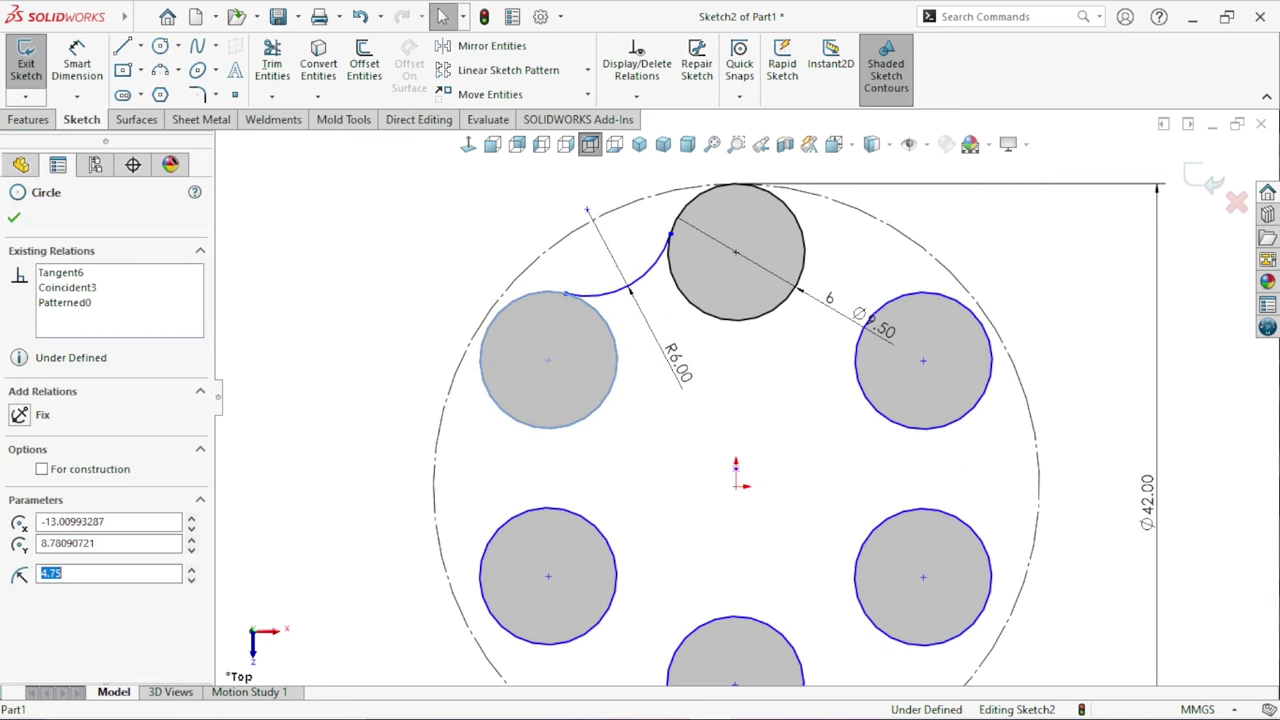
ctrl+click(456, 385)
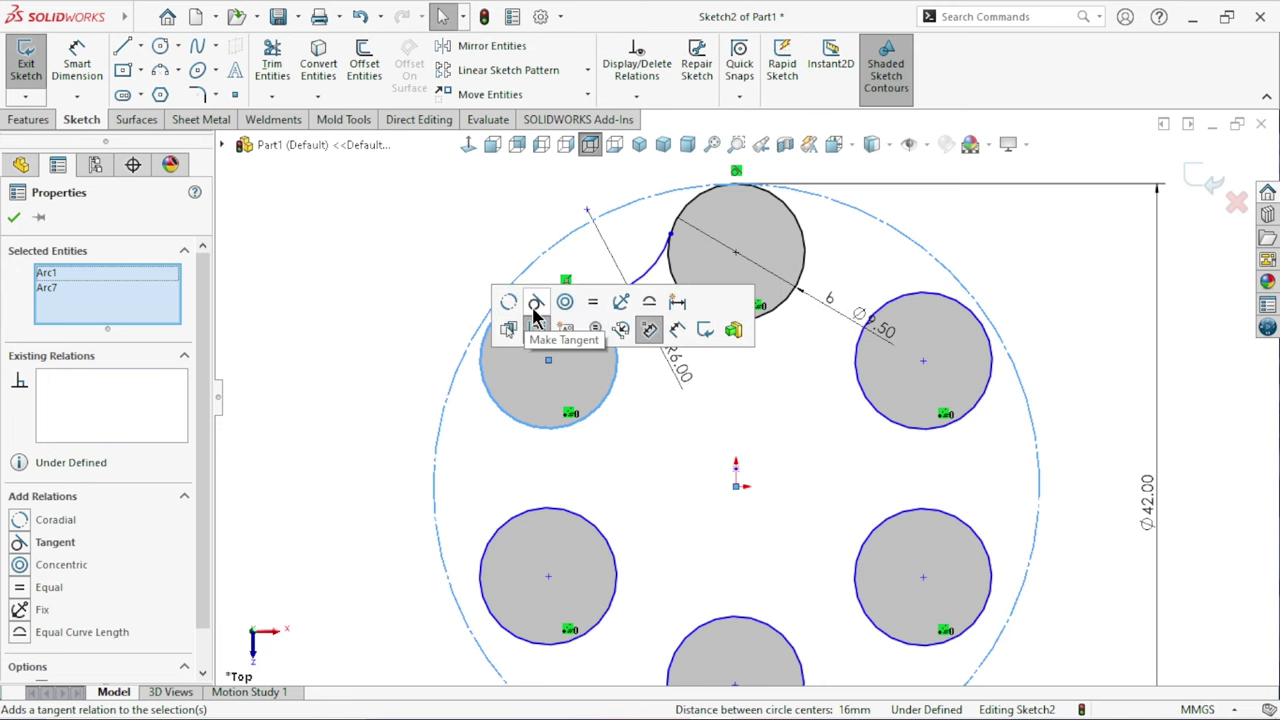
click(535, 302)
click(272, 463)
scroll(640, 320, up, 2)
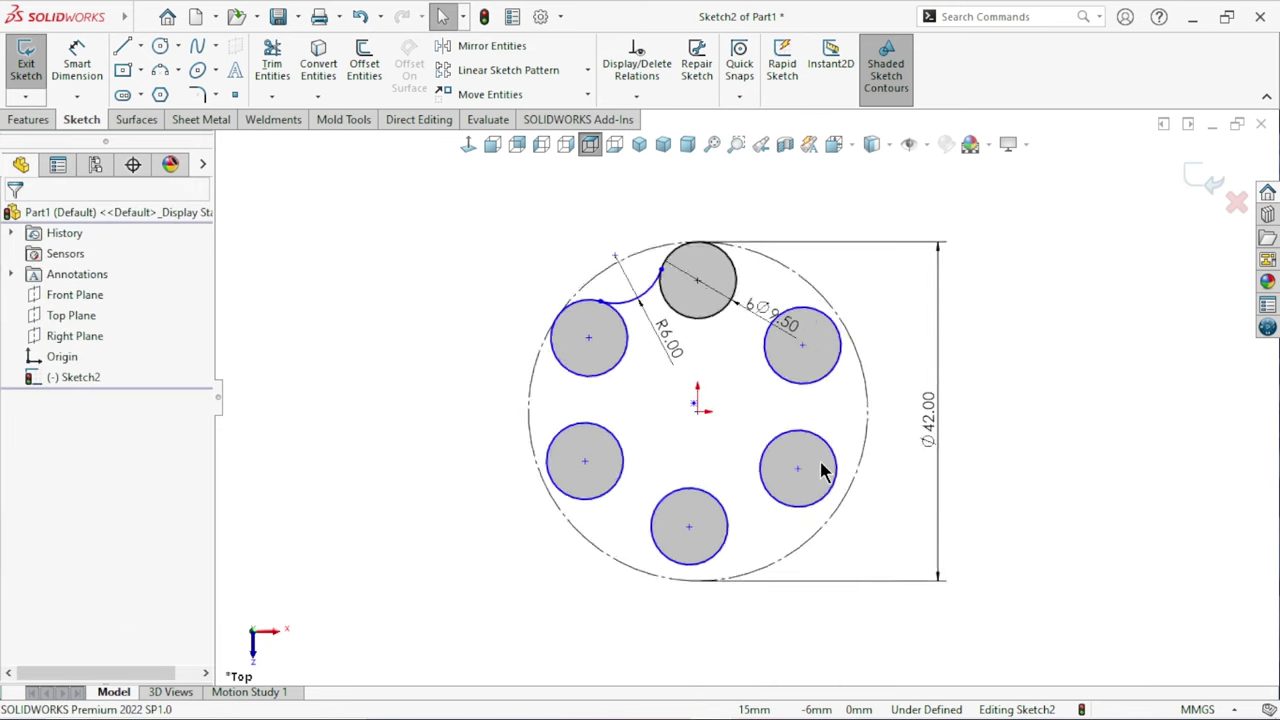
scroll(743, 329, down, 3)
scroll(725, 305, up, 1)
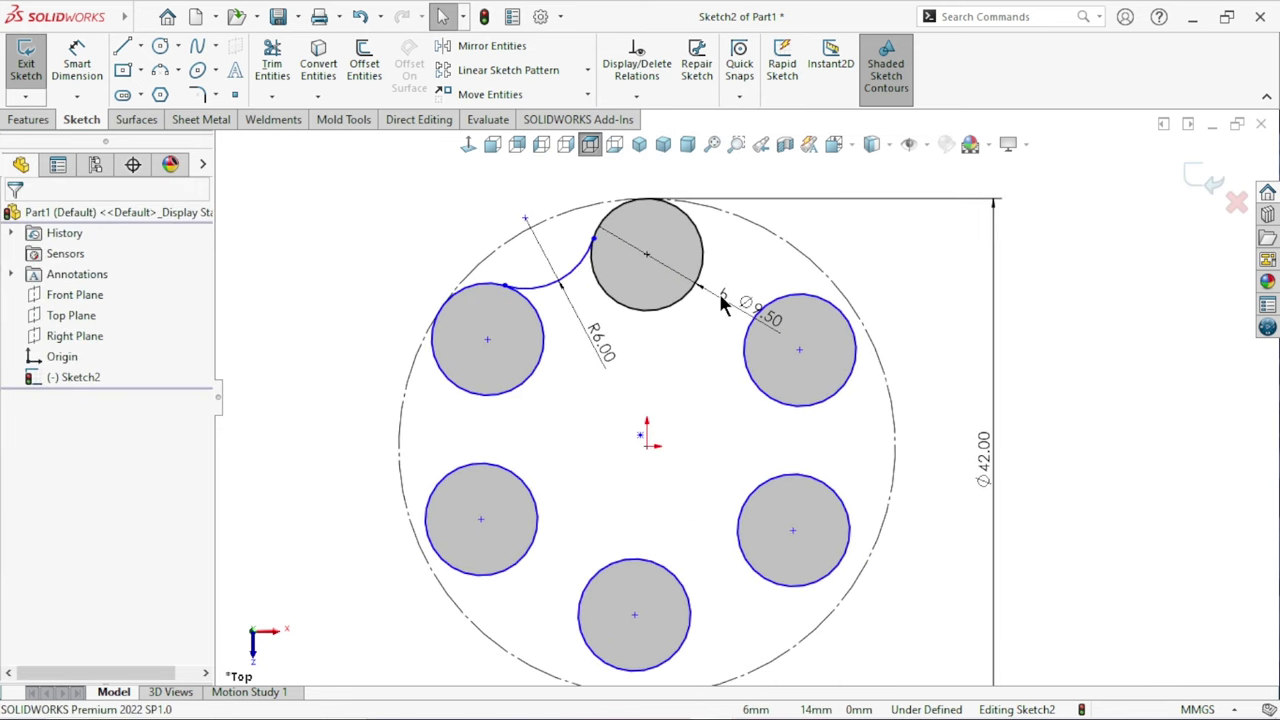
click(856, 352)
ctrl+click(888, 362)
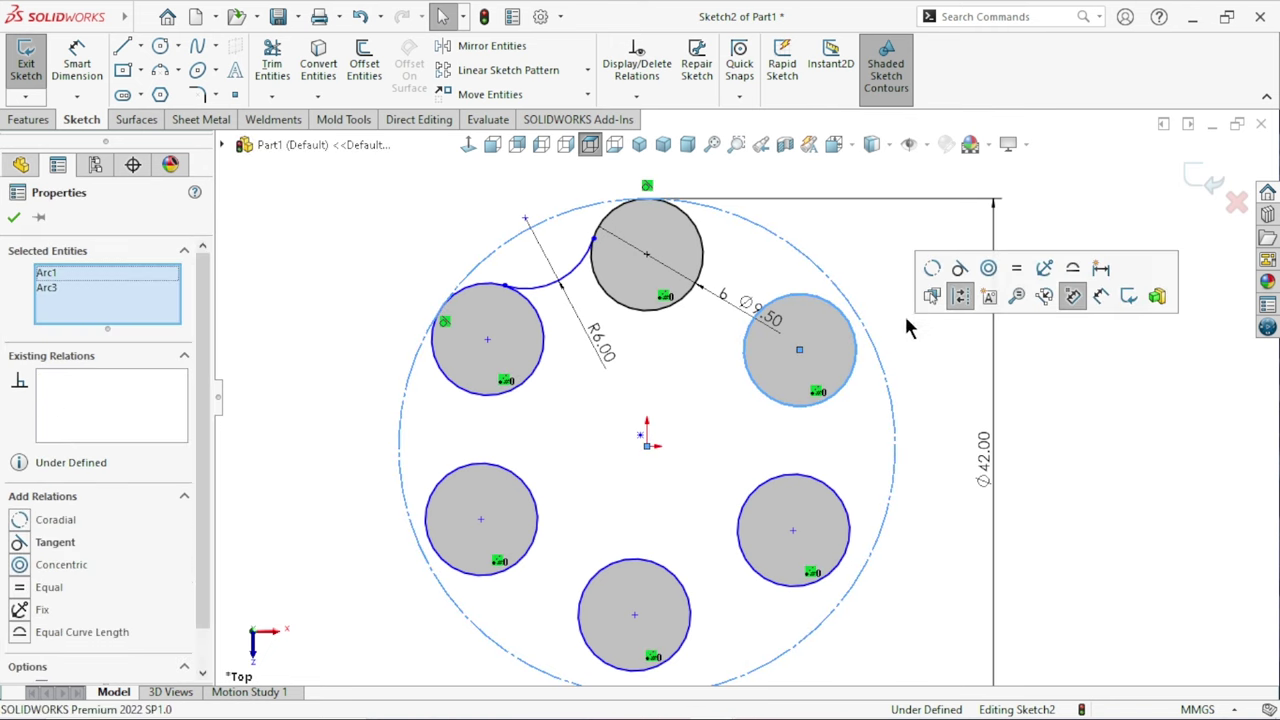
click(959, 268)
click(937, 538)
scroll(911, 581, up, 3)
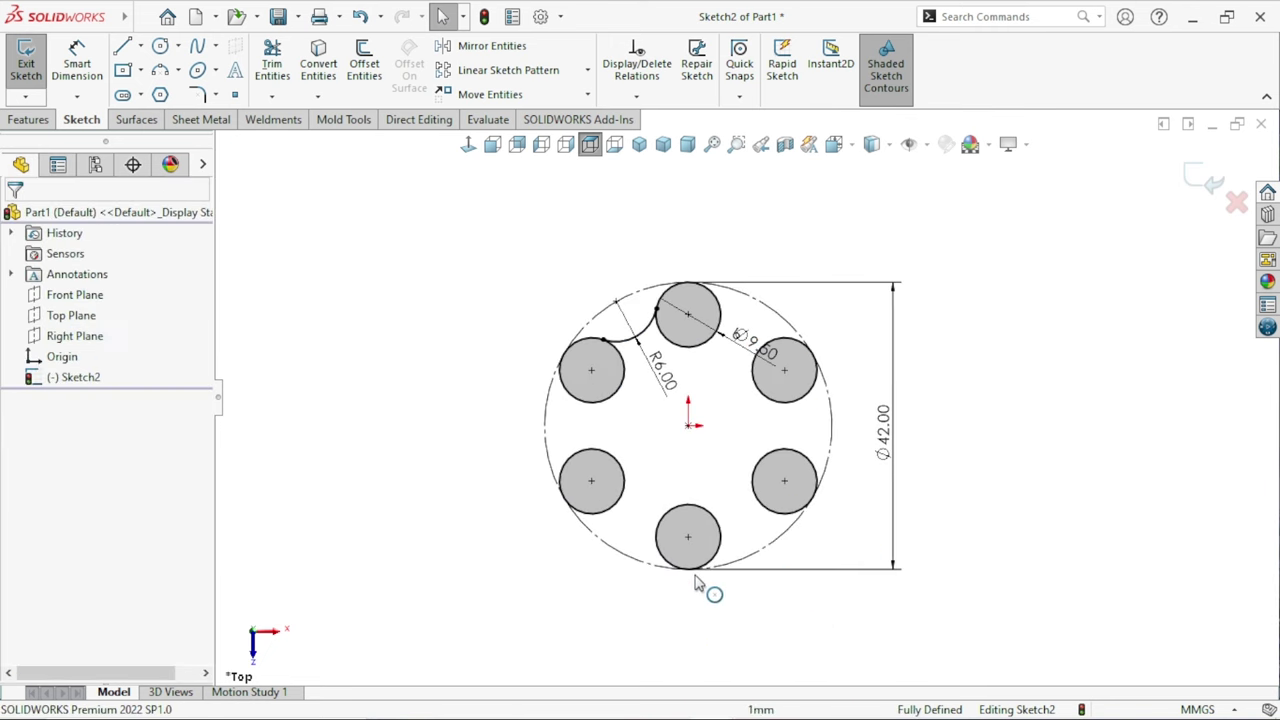
scroll(806, 478, down, 2)
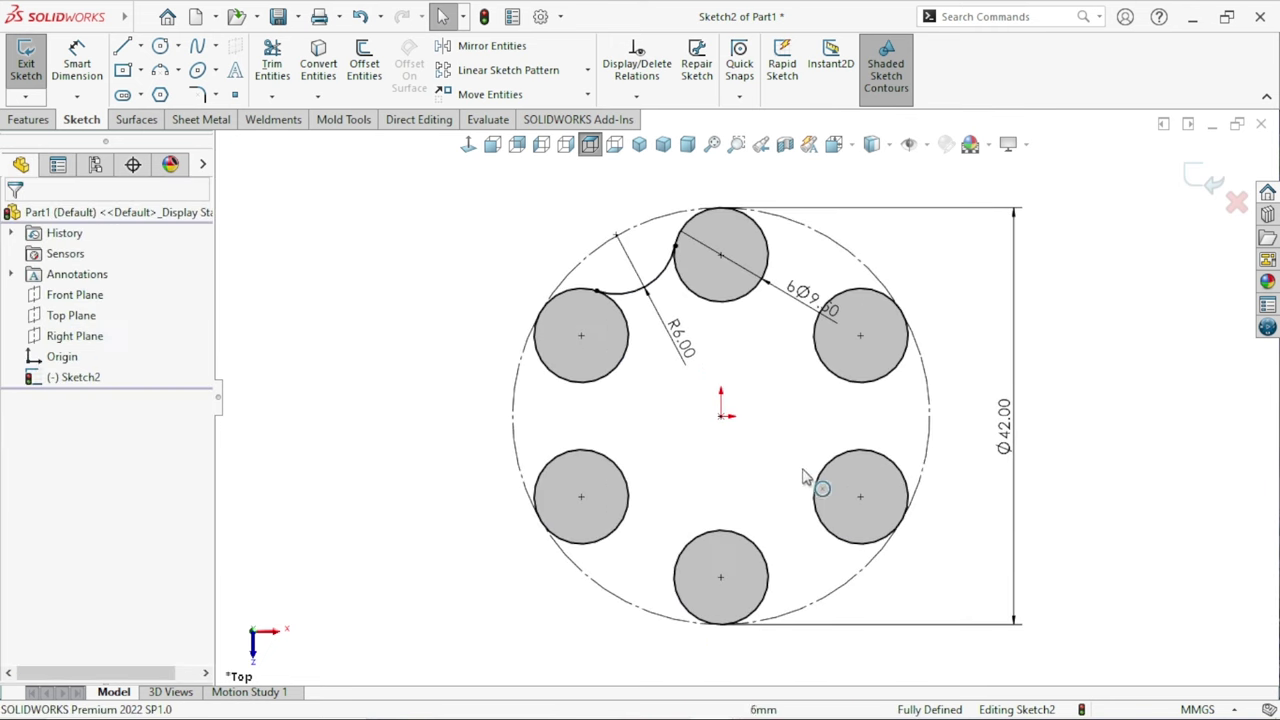
click(588, 72)
Circularly pattern the R6 connecting arc 6 times around the origin.
click(540, 113)
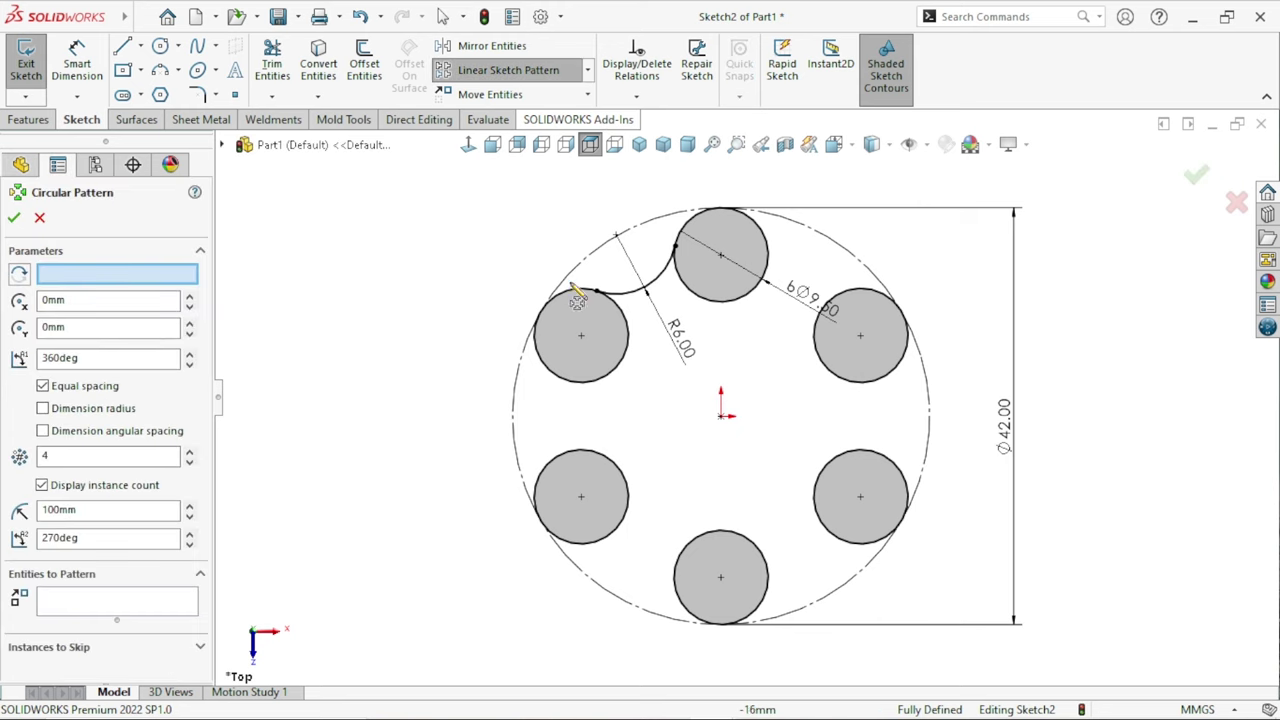
click(662, 270)
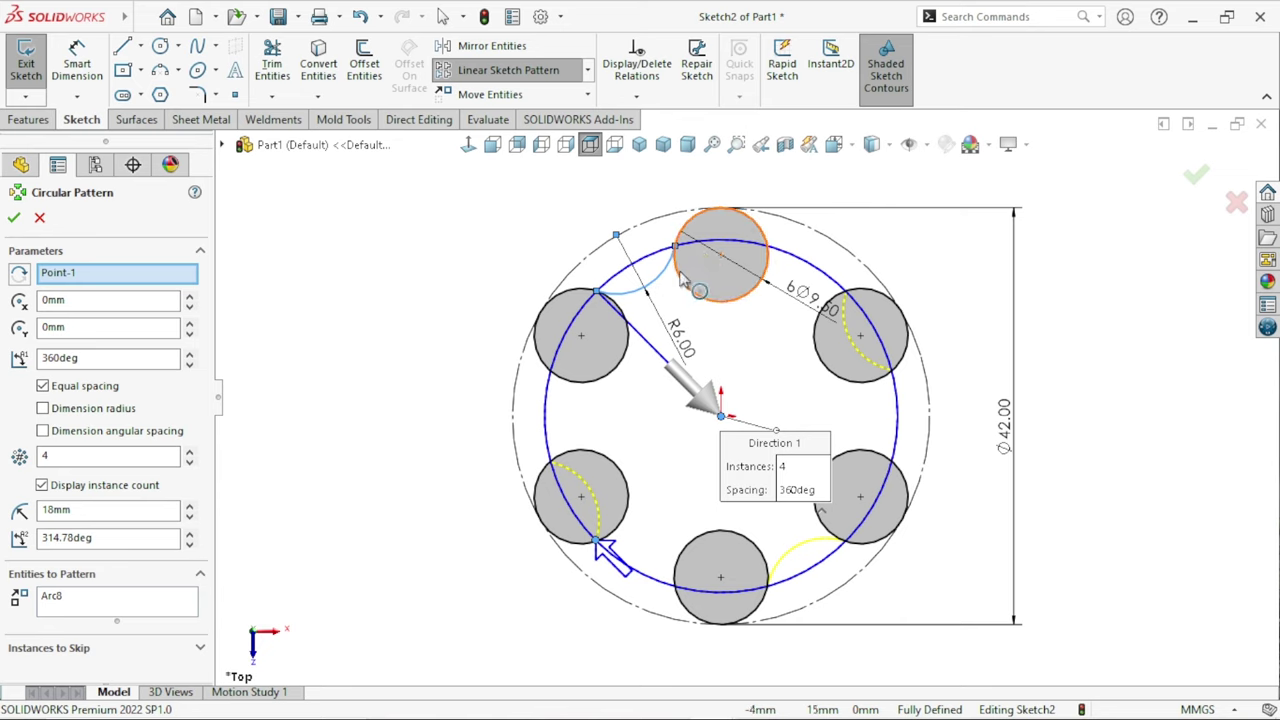
click(190, 451)
click(190, 451)
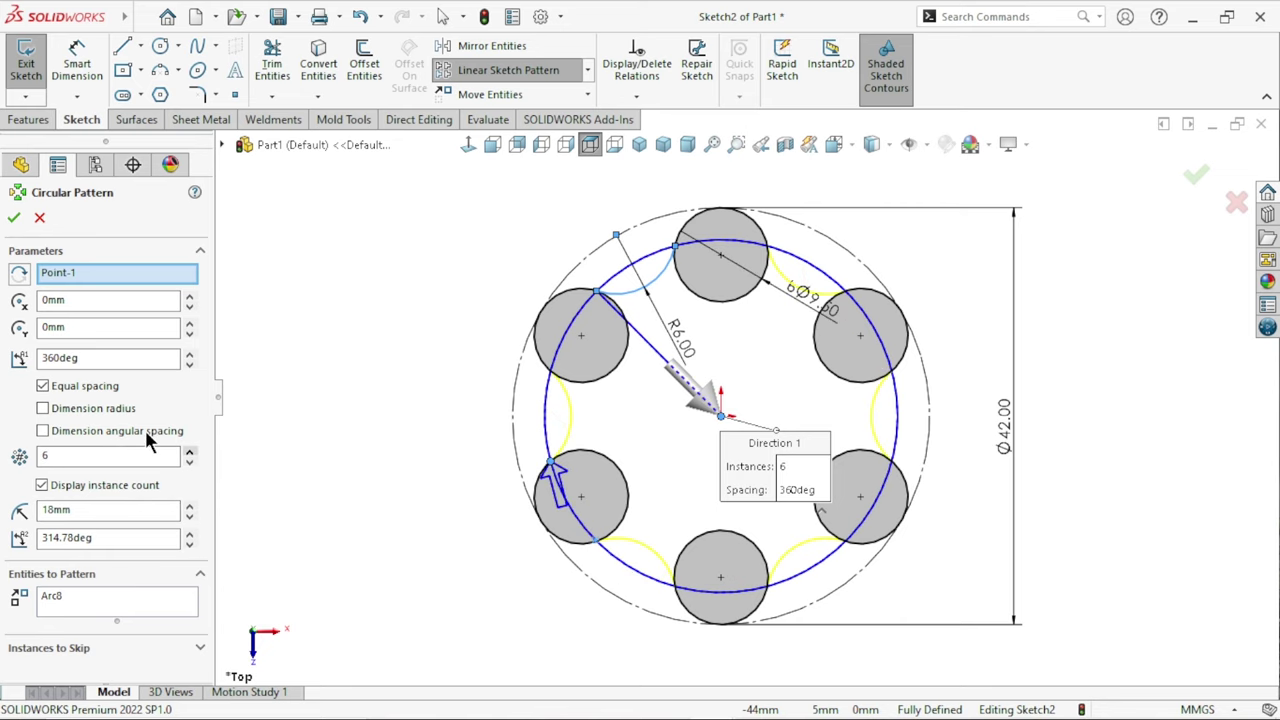
click(13, 218)
scroll(757, 409, up, 3)
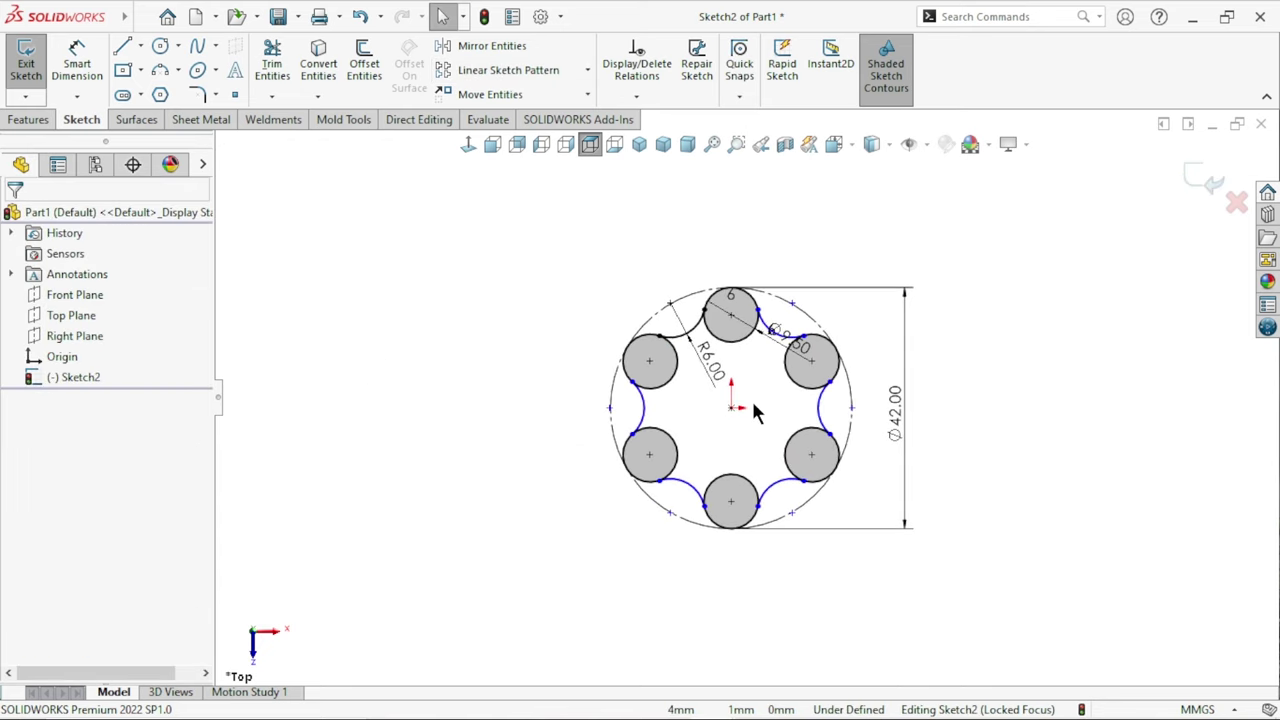
scroll(745, 375, down, 3)
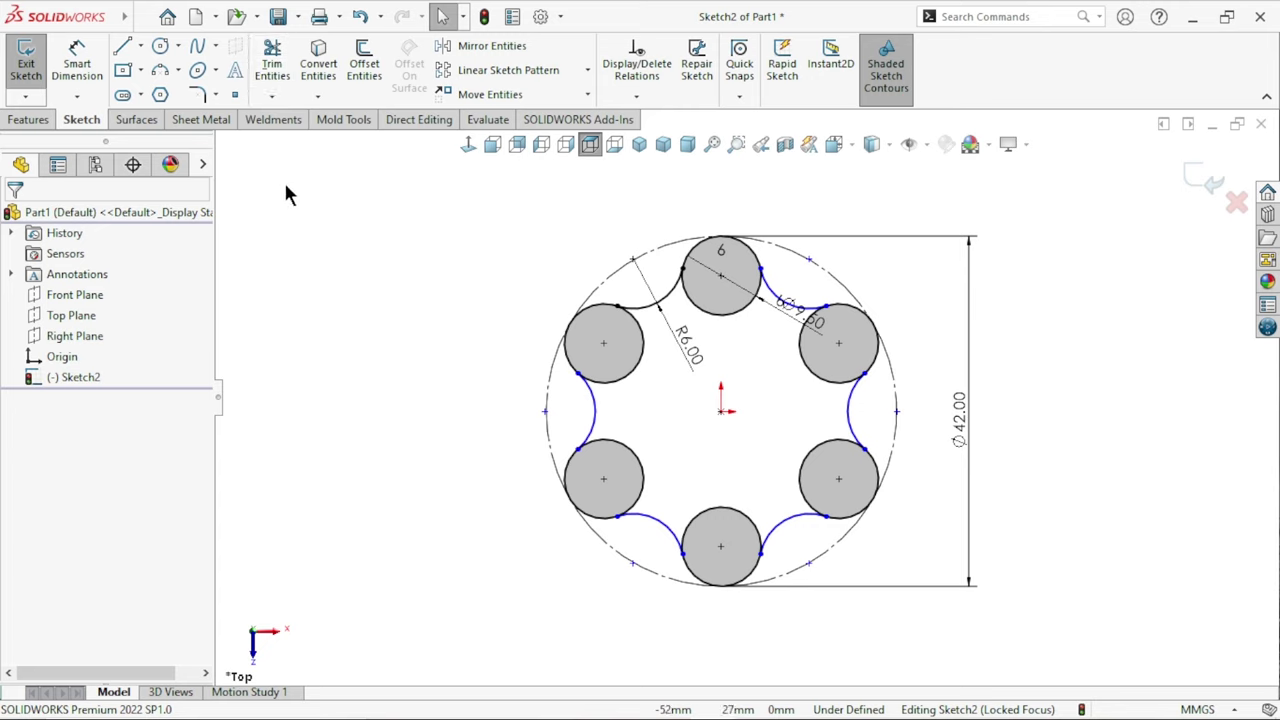
Power-trim the leftover circle portions into a closed six-lobed outline and move the Ø9.50 dimension aside.
click(272, 62)
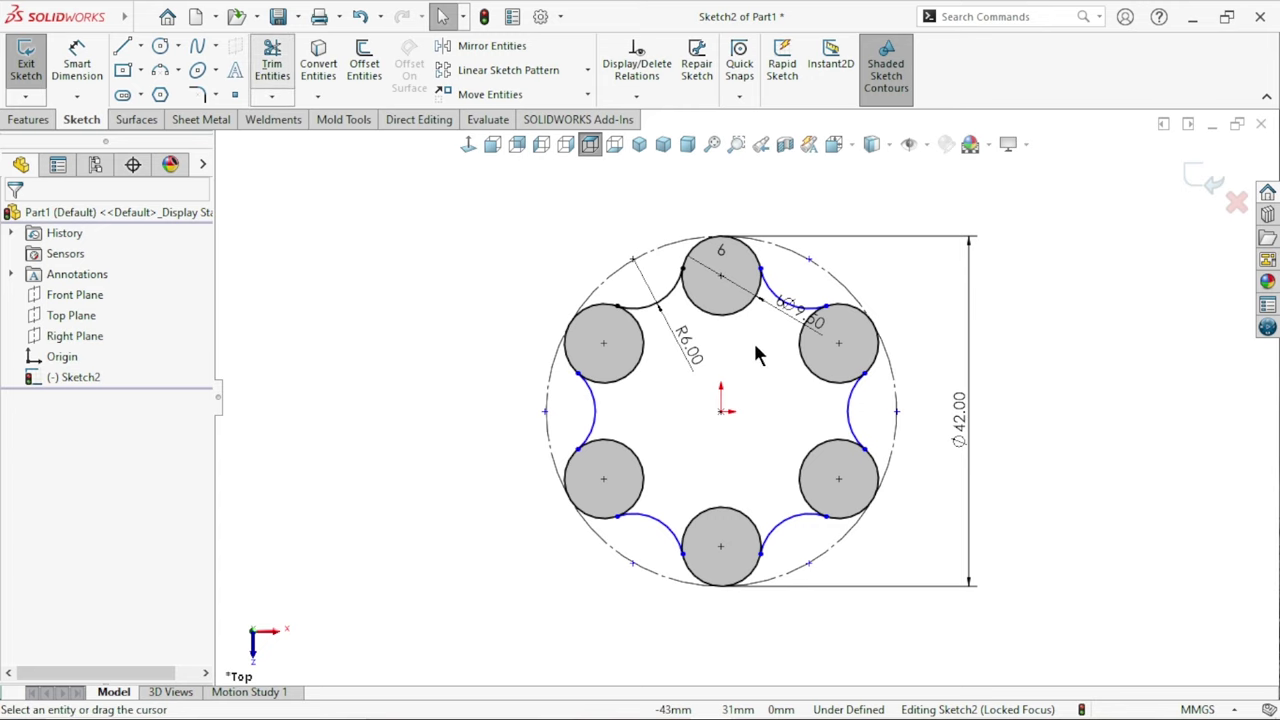
mouse_move(628, 362)
mouse_down()
mouse_move(688, 397)
mouse_move(711, 314)
mouse_move(737, 363)
mouse_move(815, 367)
mouse_move(832, 481)
mouse_up()
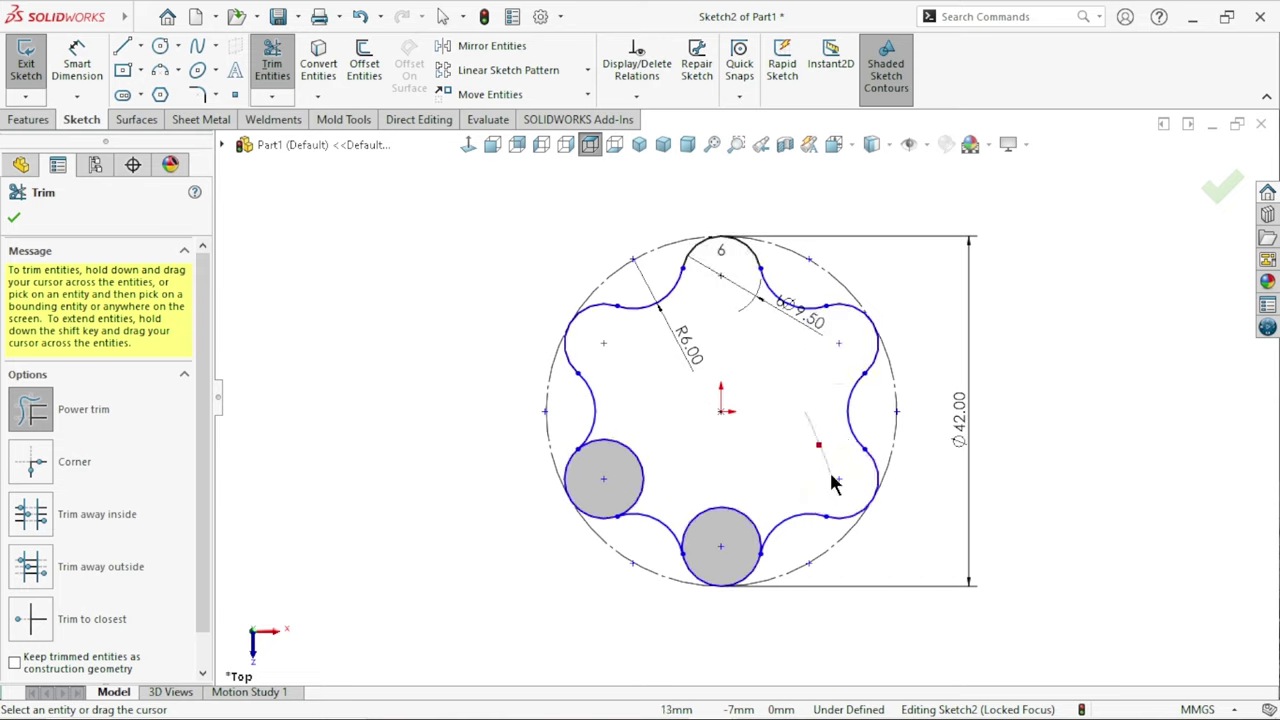
mouse_move(693, 503)
mouse_down()
mouse_move(617, 486)
mouse_move(510, 513)
mouse_up()
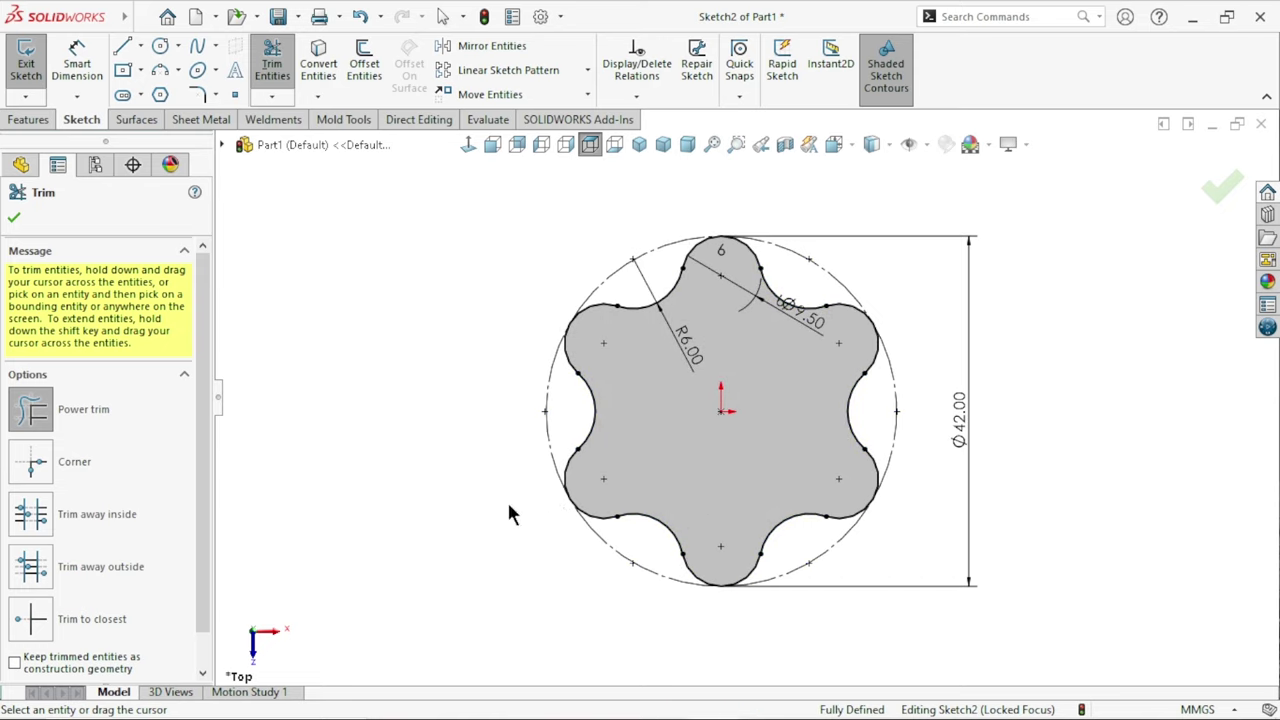
click(14, 218)
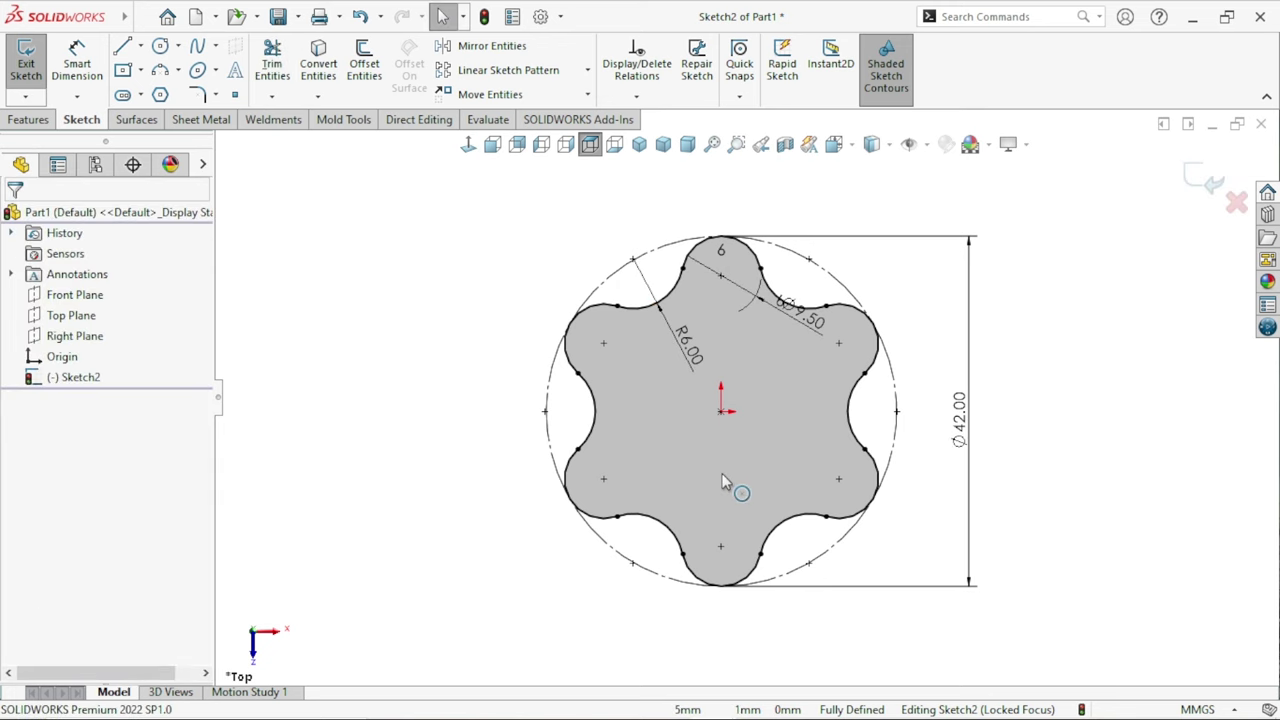
scroll(780, 440, up, 1)
scroll(825, 430, down, 1)
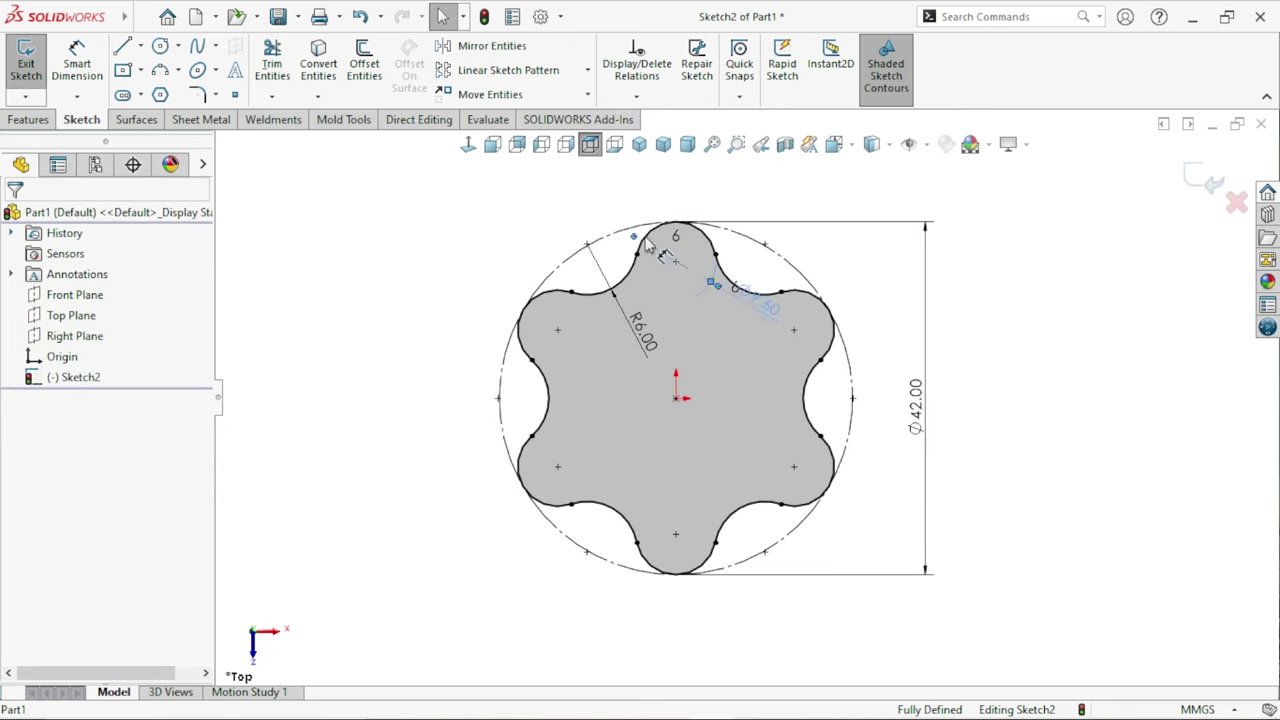
drag(758, 305, 557, 192)
click(345, 285)
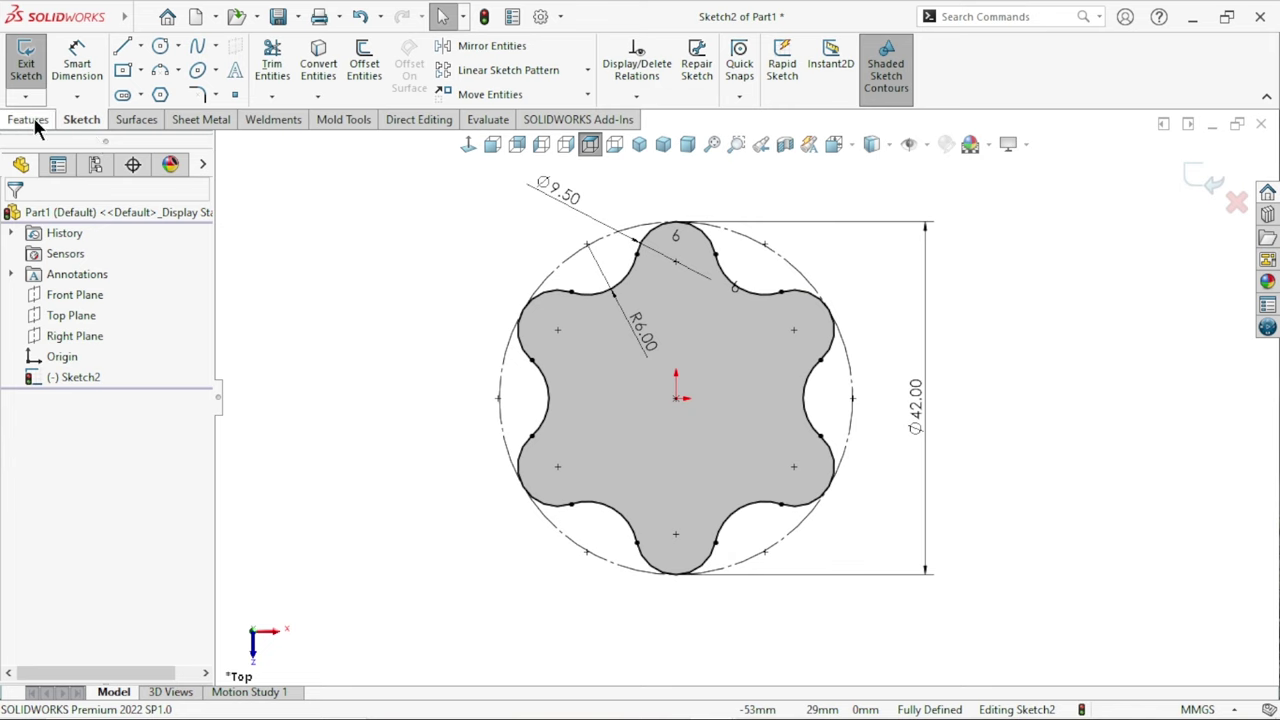
Extrude the star outline as a 10 mm blind surface with Cap end, reversed downward.
click(128, 128)
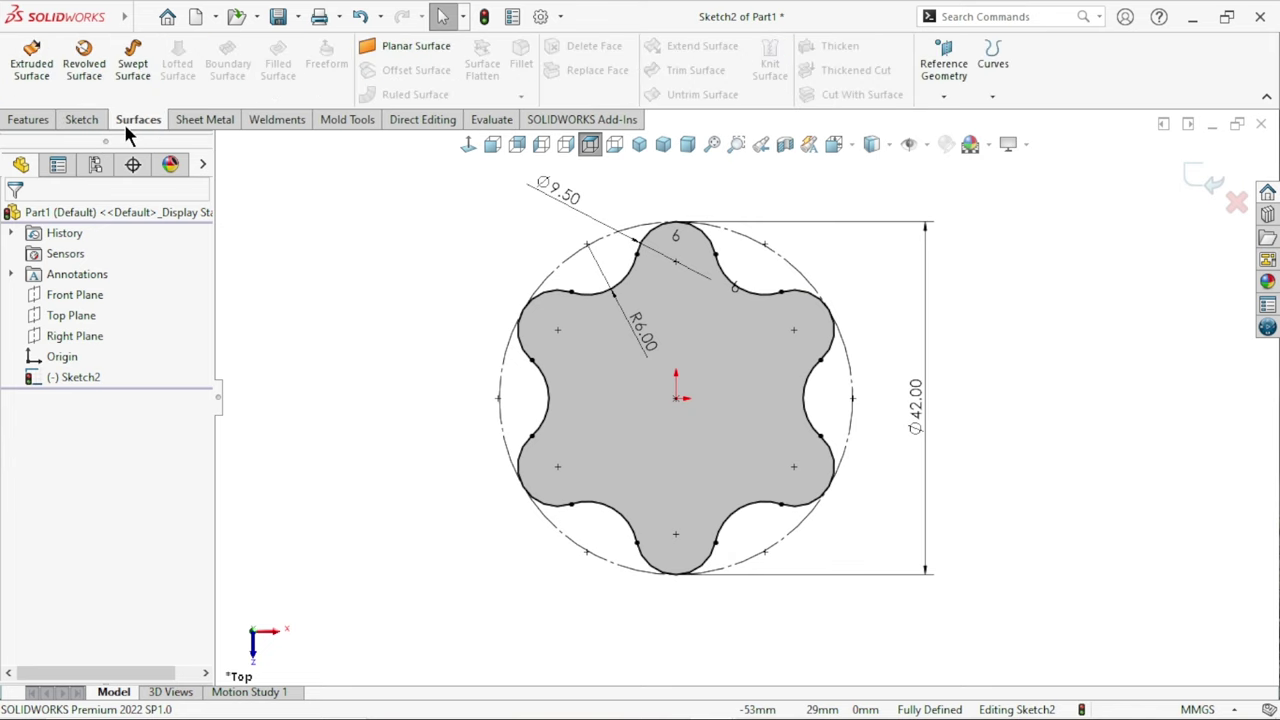
click(24, 78)
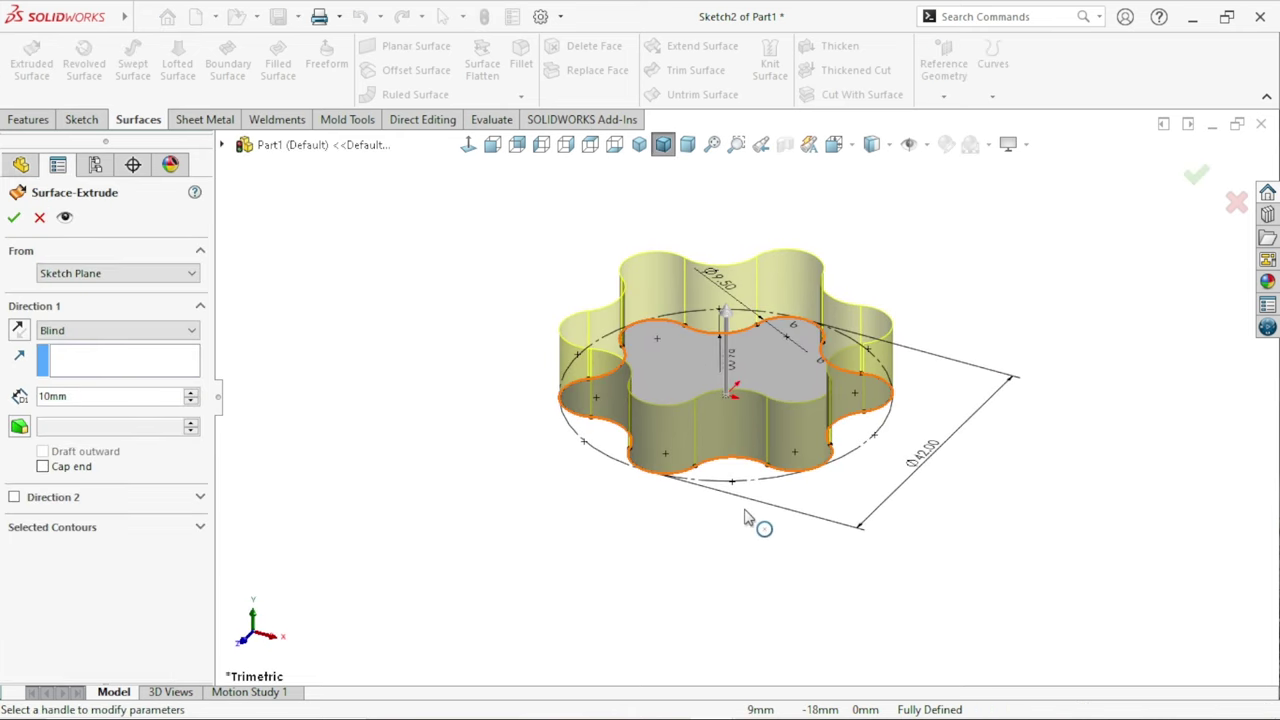
click(119, 397)
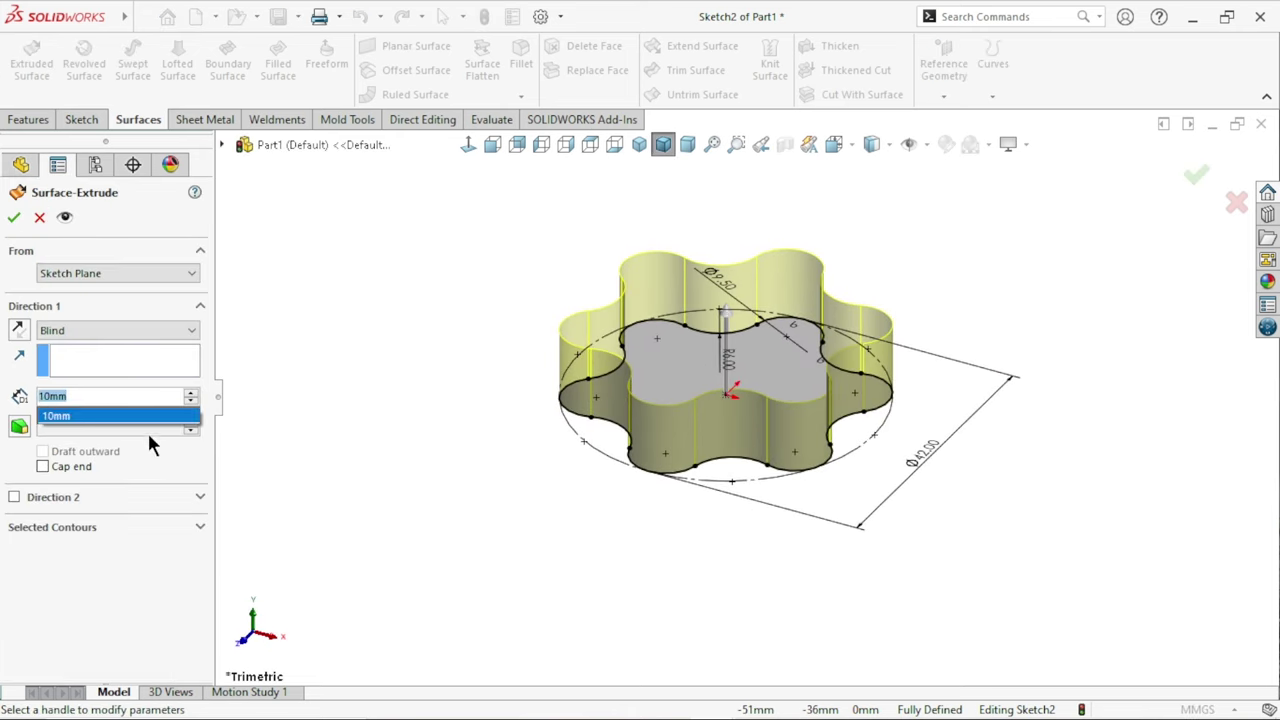
key(Return)
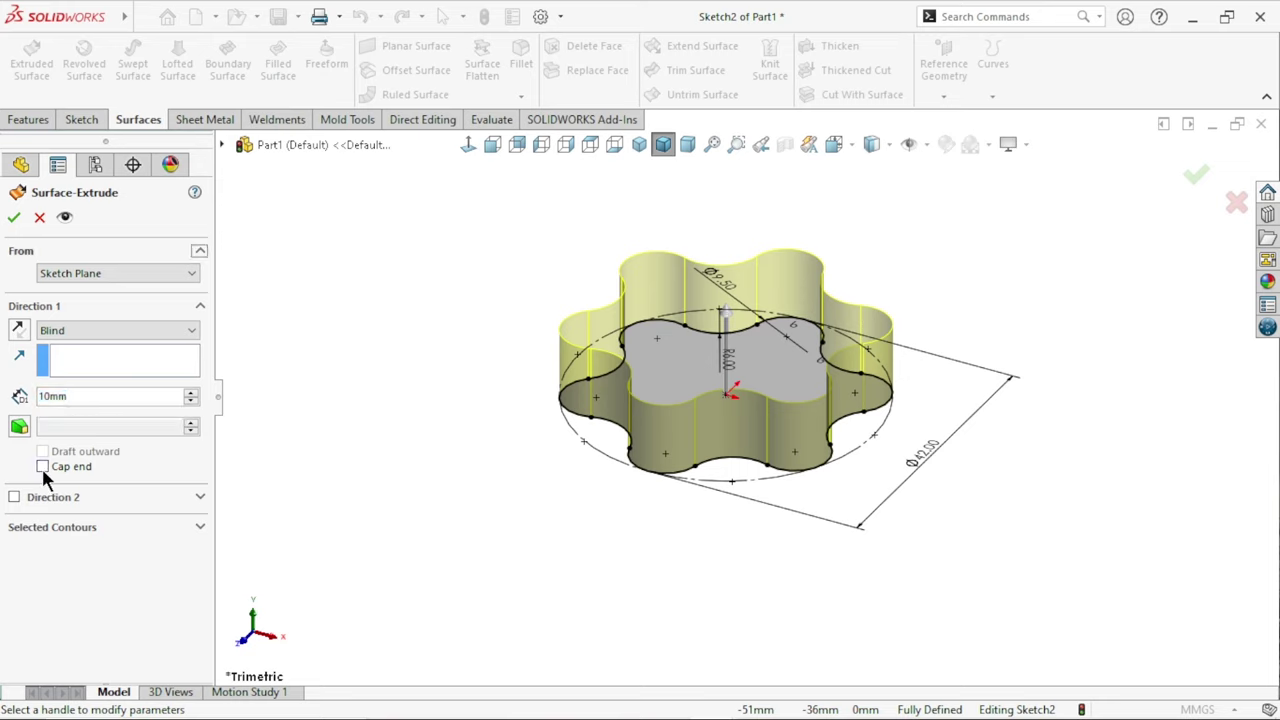
click(42, 466)
click(19, 332)
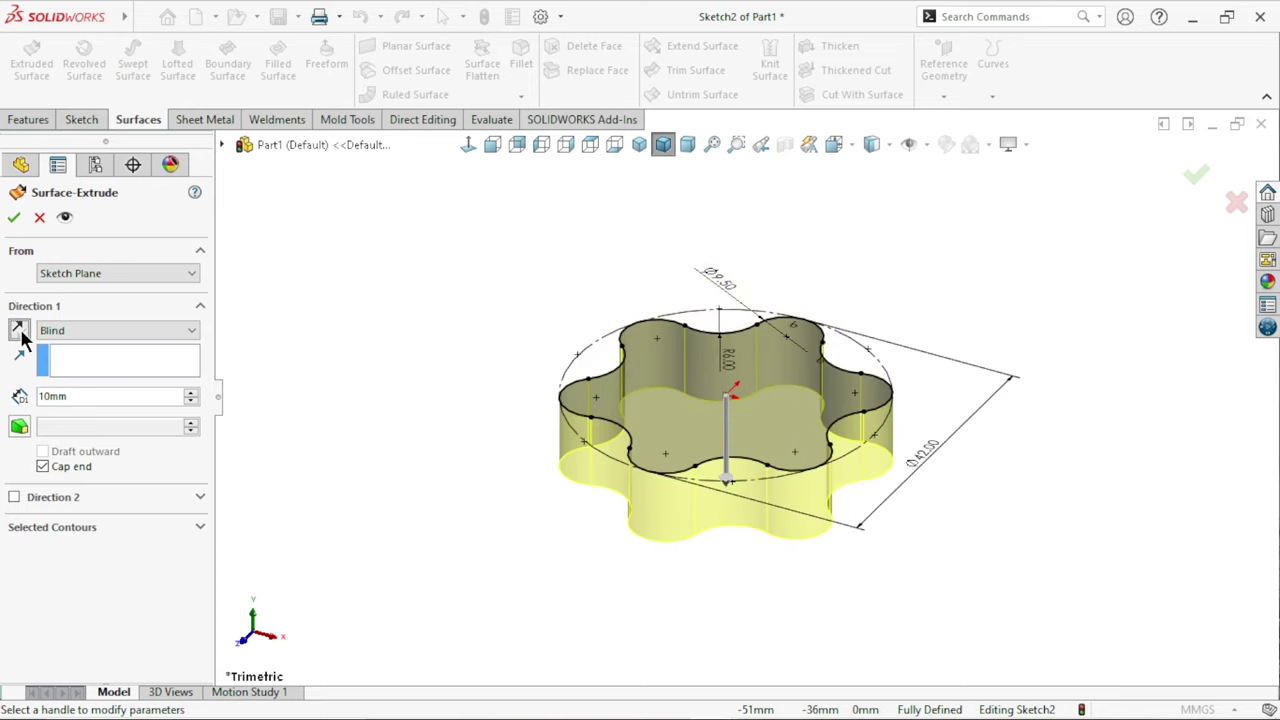
click(13, 219)
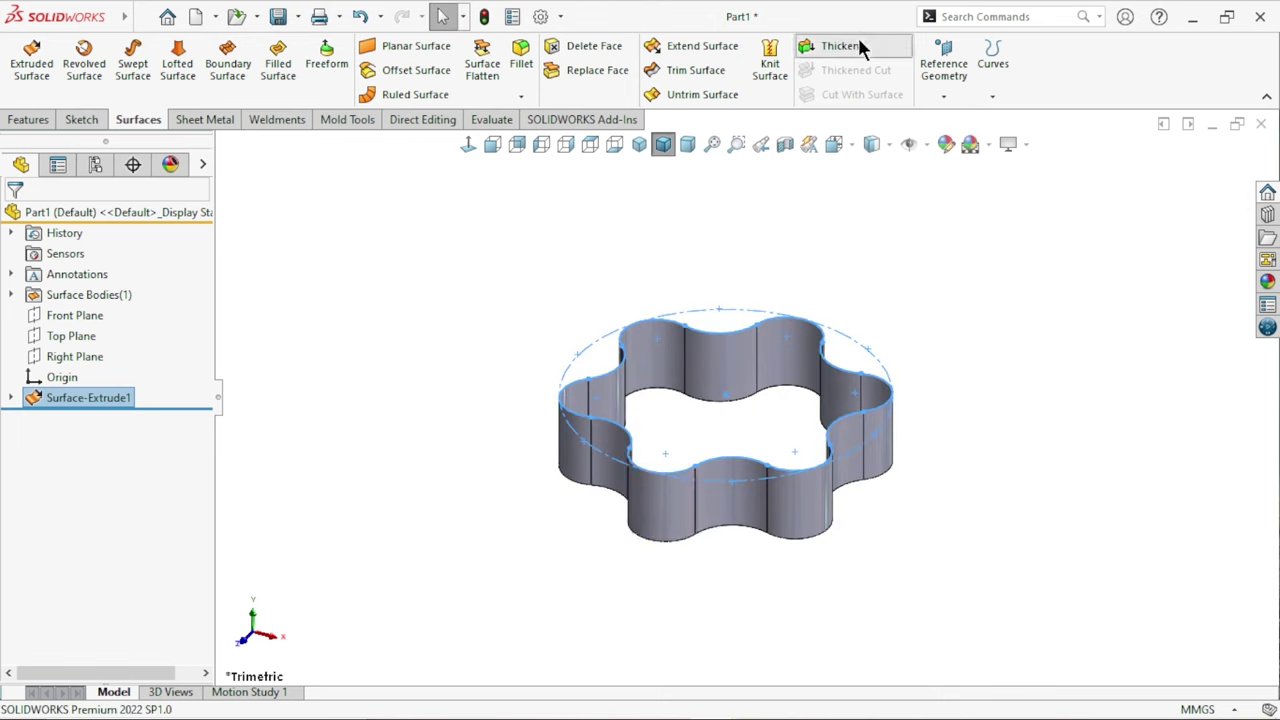
Thicken Surface-Extrude1 by 1.5 mm into a solid six-lobed cup.
click(858, 41)
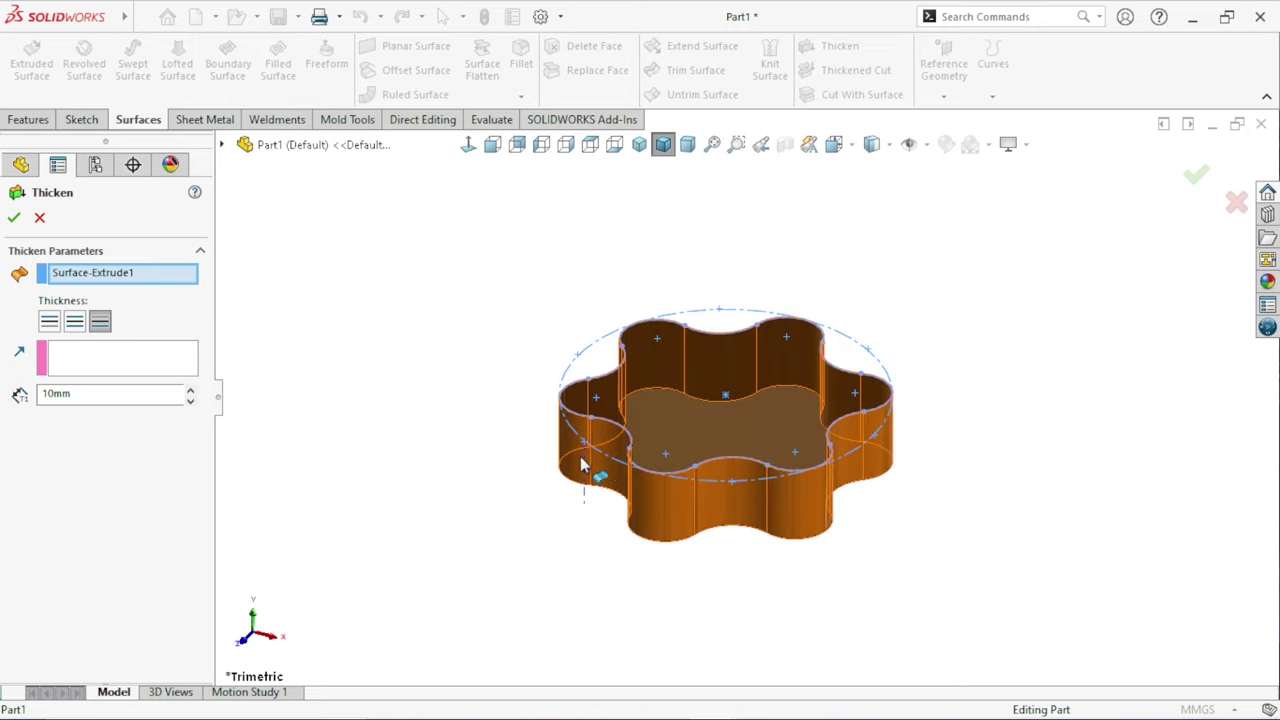
middle_drag(558, 580, 958, 478)
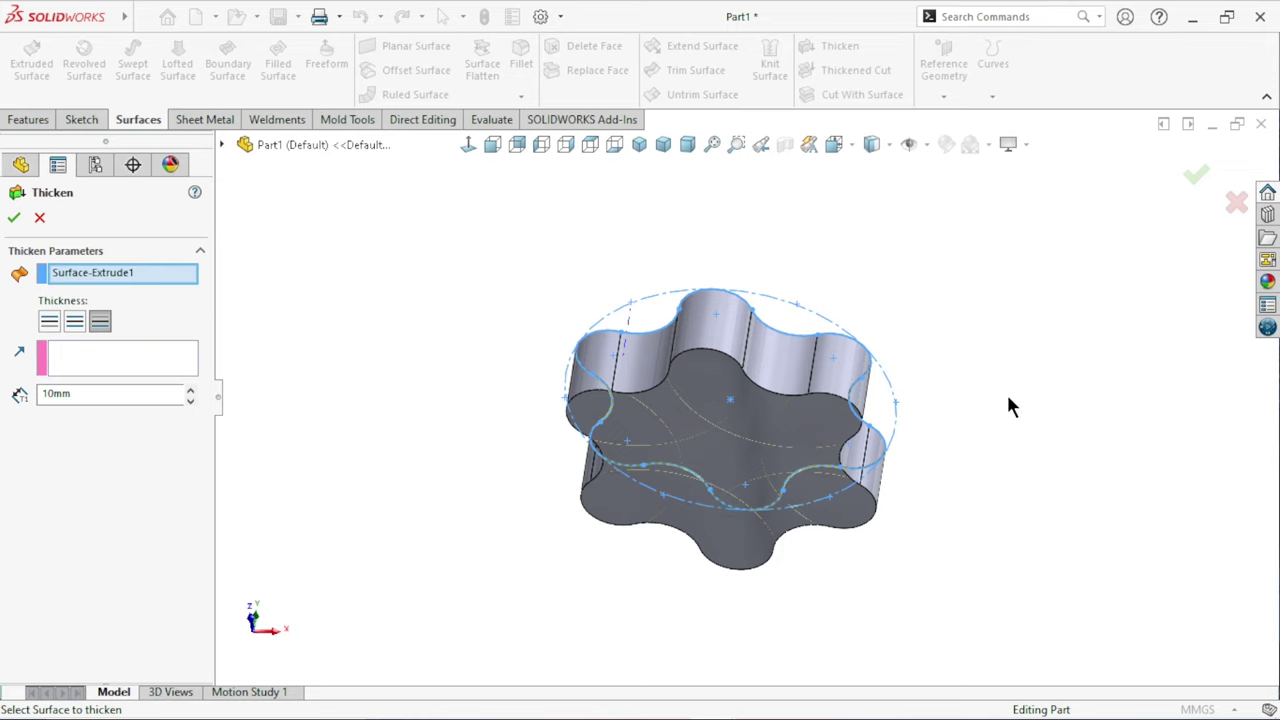
mouse_move(1008, 405)
middle_down()
mouse_move(871, 563)
mouse_move(718, 520)
middle_up()
scroll(707, 488, down, 2)
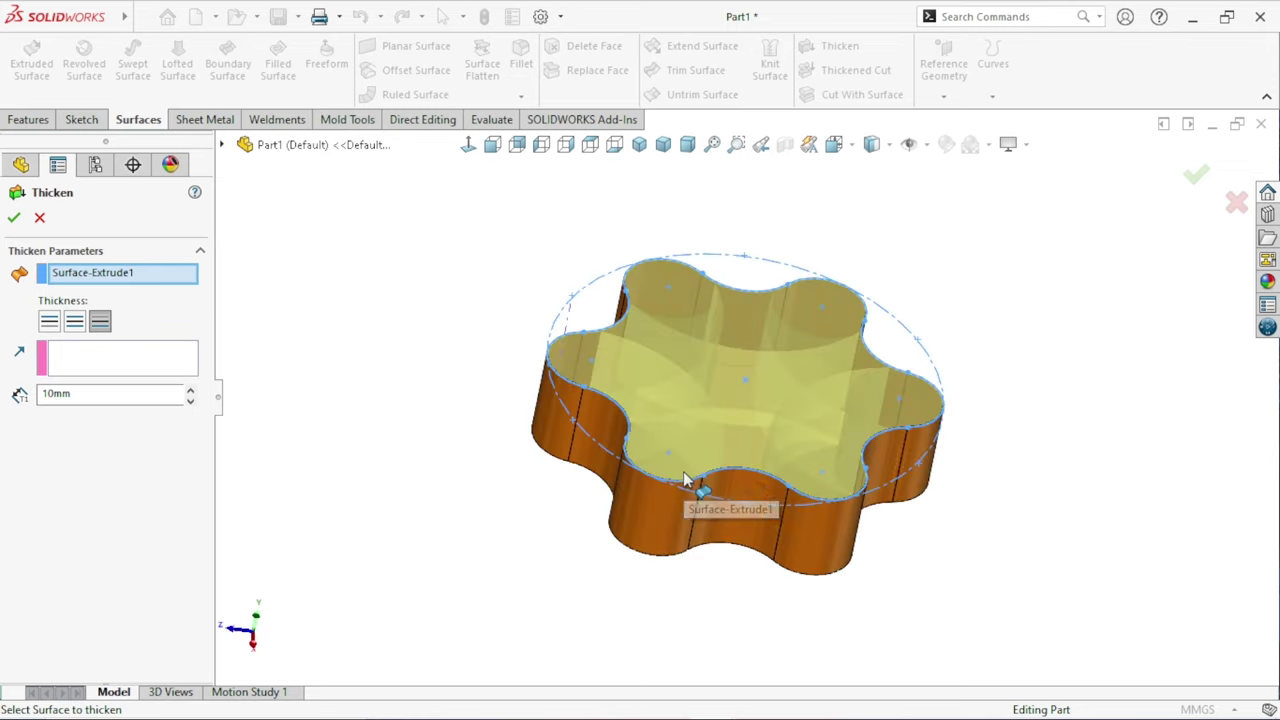
mouse_move(613, 557)
middle_down()
mouse_move(560, 583)
mouse_move(534, 554)
mouse_move(541, 508)
middle_up()
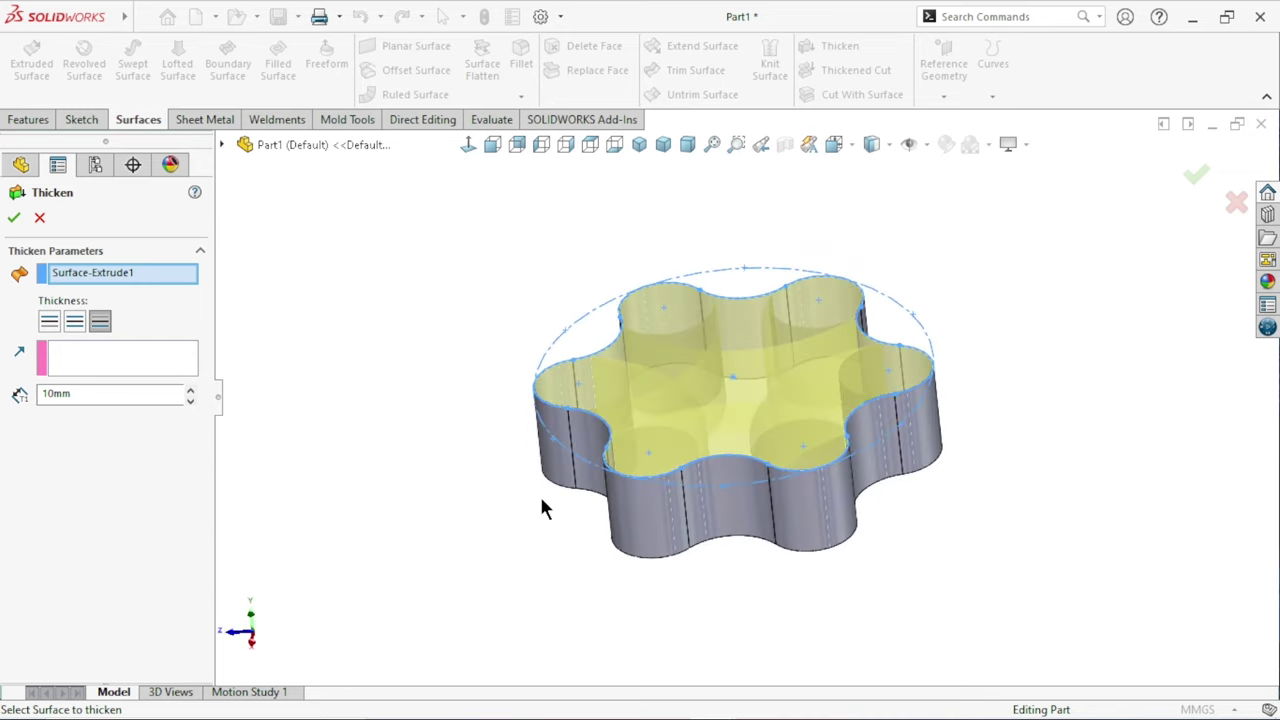
right_click(122, 276)
click(157, 279)
click(791, 393)
click(82, 389)
text(1.5)
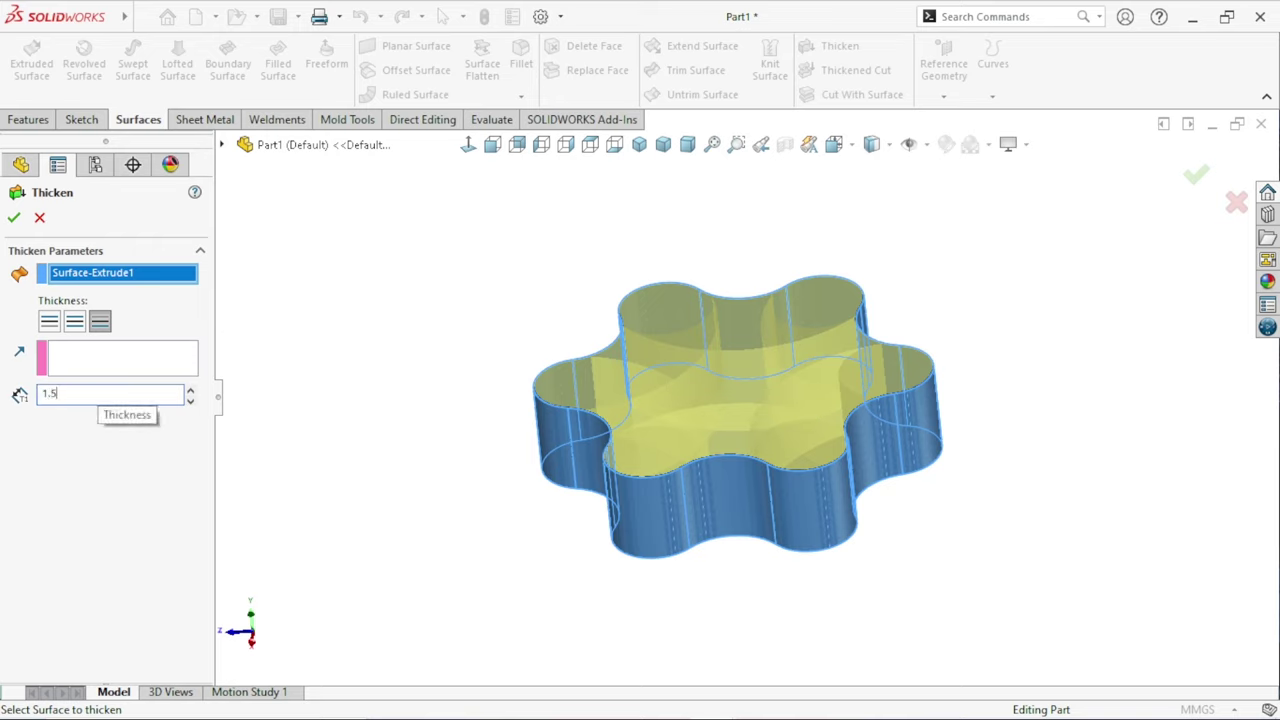
key(Return)
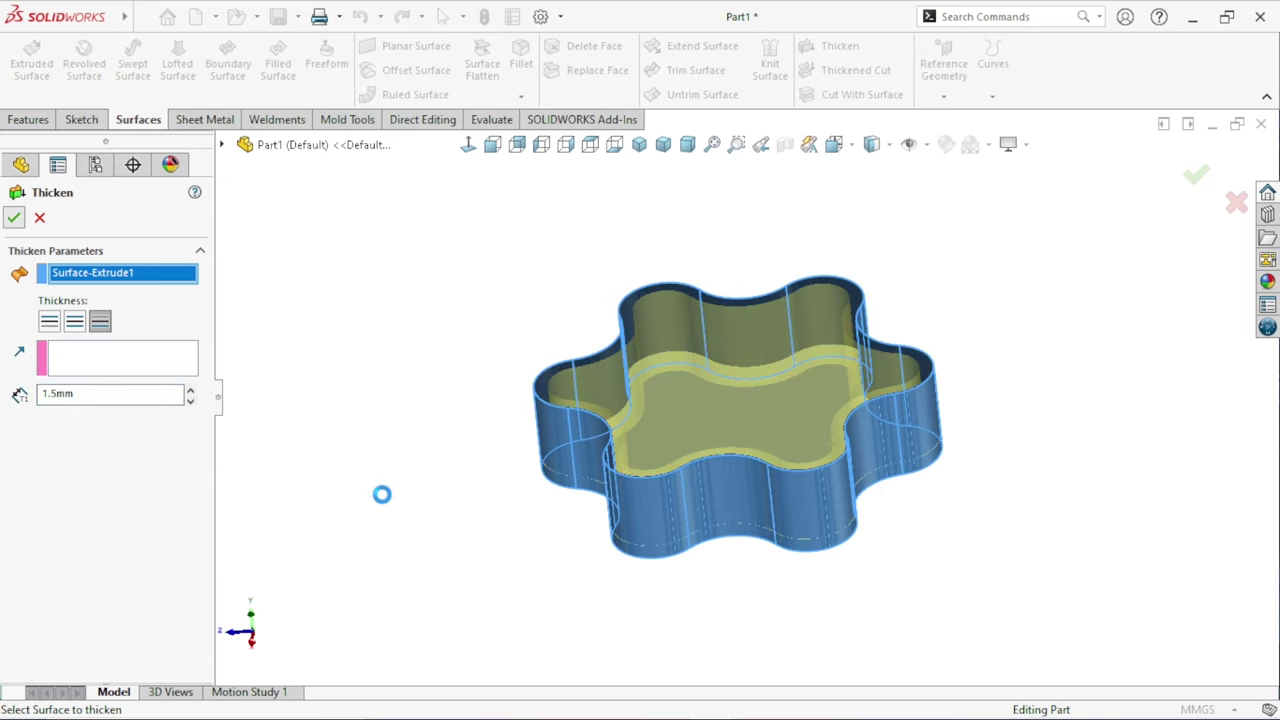
key(Return)
scroll(683, 506, up, 3)
Apply a 1 mm fillet to the edge loop around the star's capped face.
scroll(608, 451, down, 4)
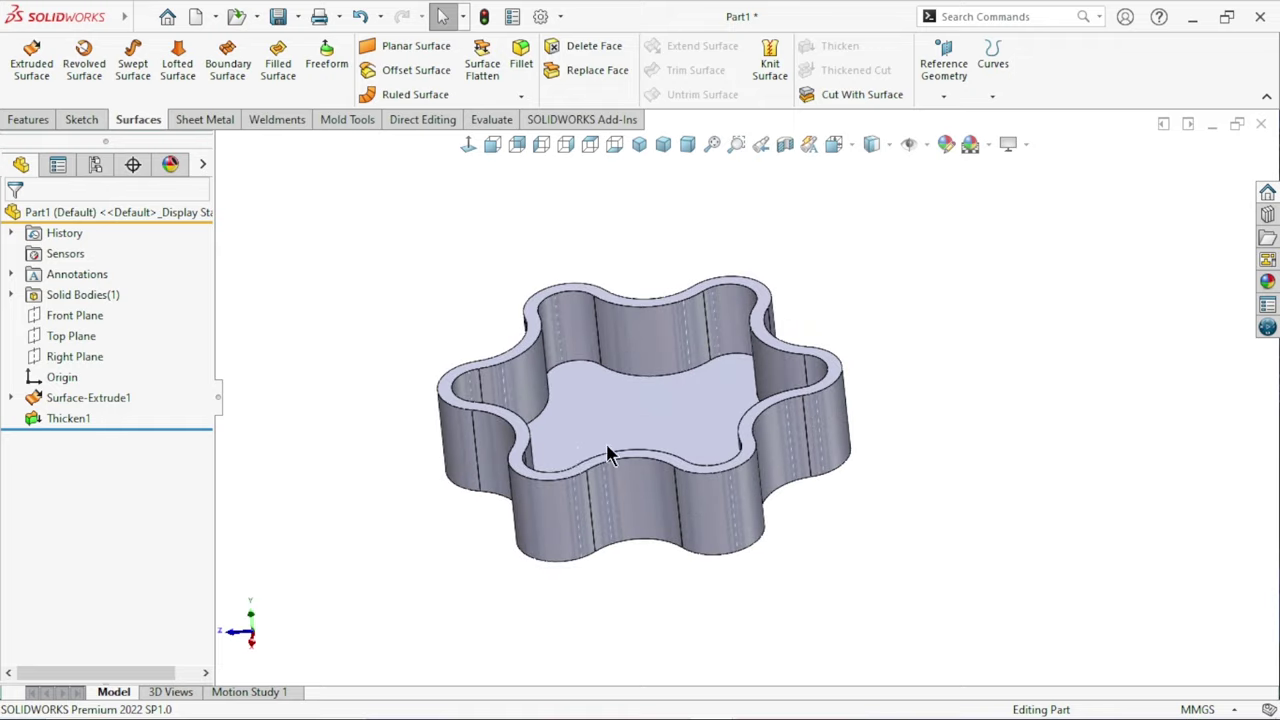
mouse_move(608, 451)
middle_down()
mouse_move(780, 358)
mouse_move(724, 518)
middle_up()
mouse_move(583, 535)
middle_down()
mouse_move(489, 530)
mouse_move(665, 460)
mouse_move(663, 209)
mouse_move(440, 366)
middle_up()
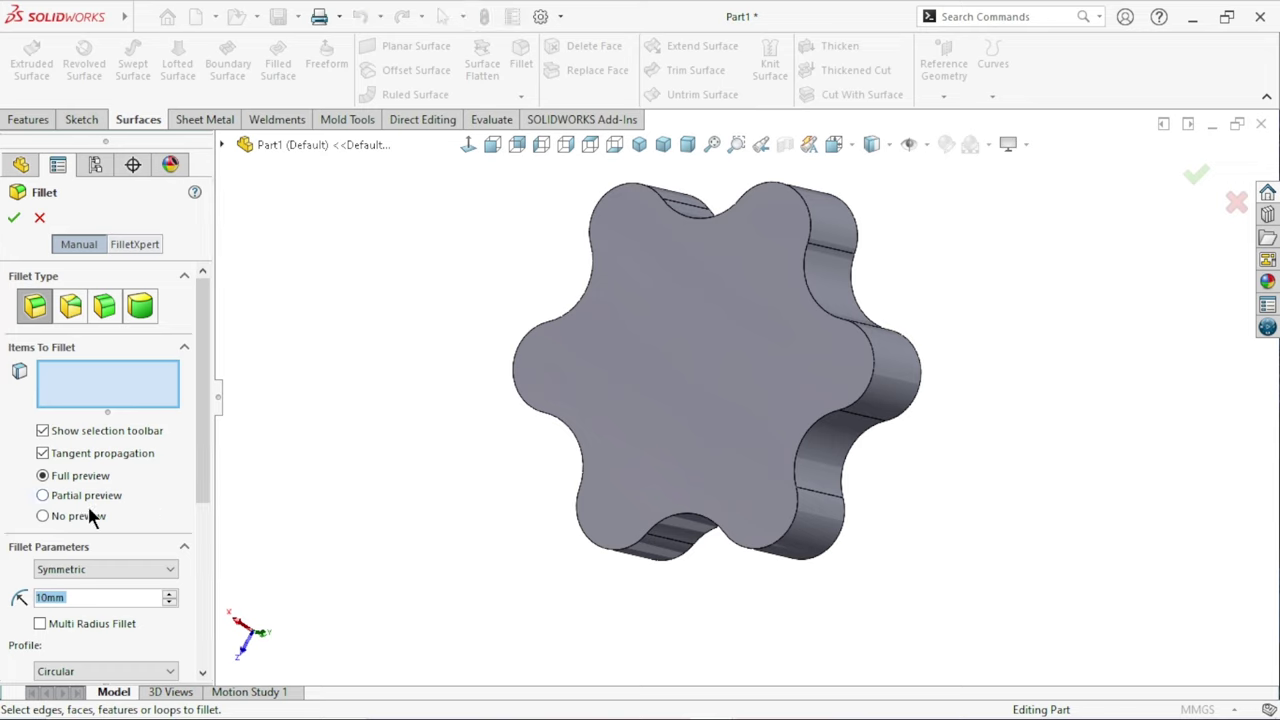
click(97, 596)
text(1)
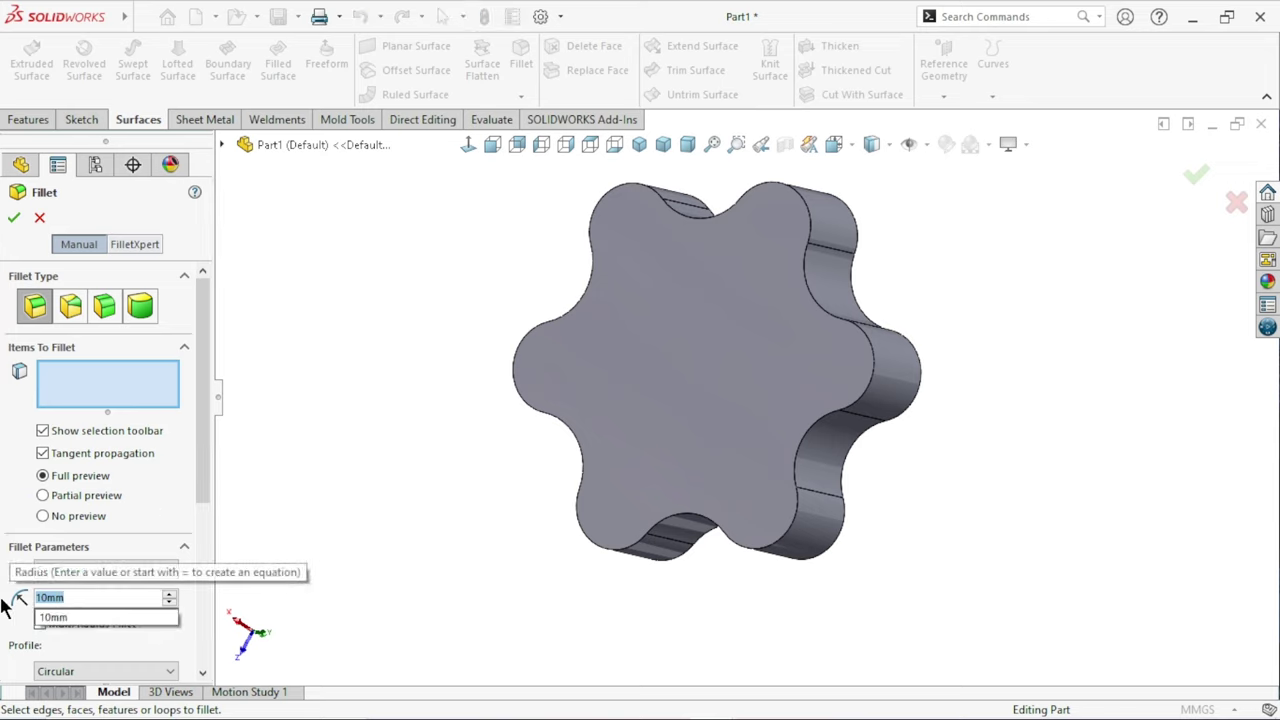
key(Return)
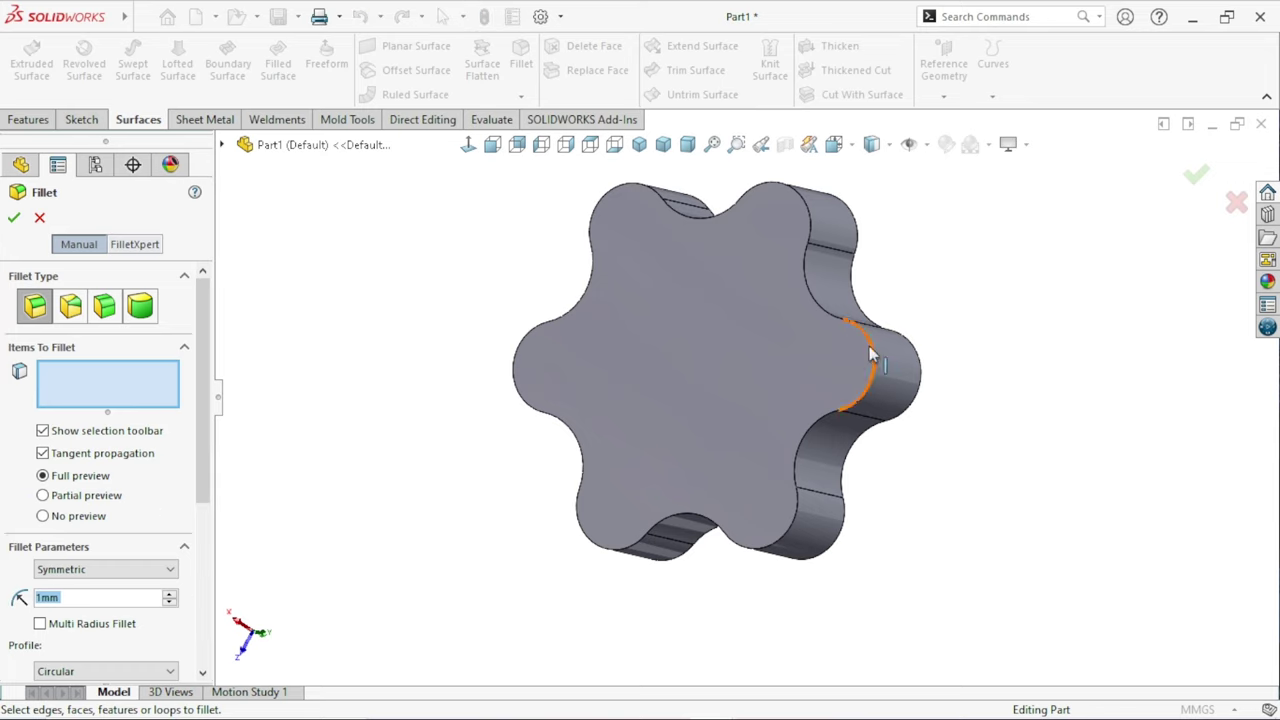
click(871, 355)
click(577, 494)
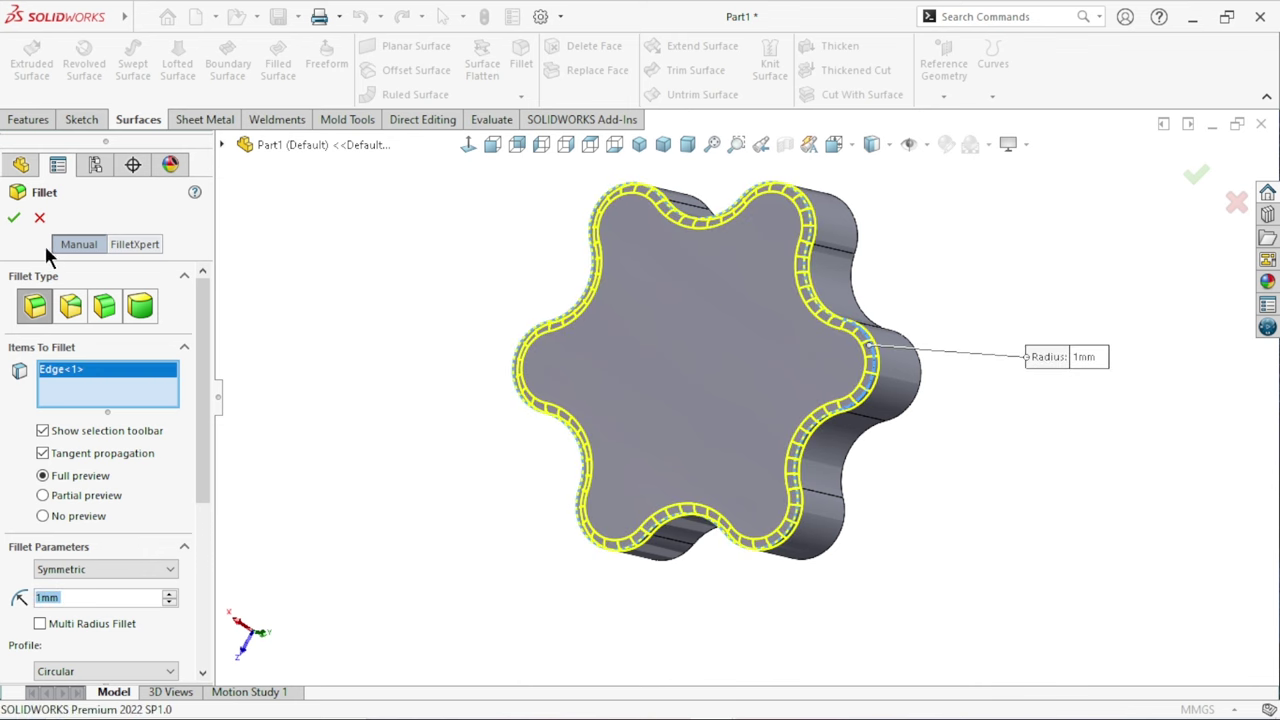
click(13, 218)
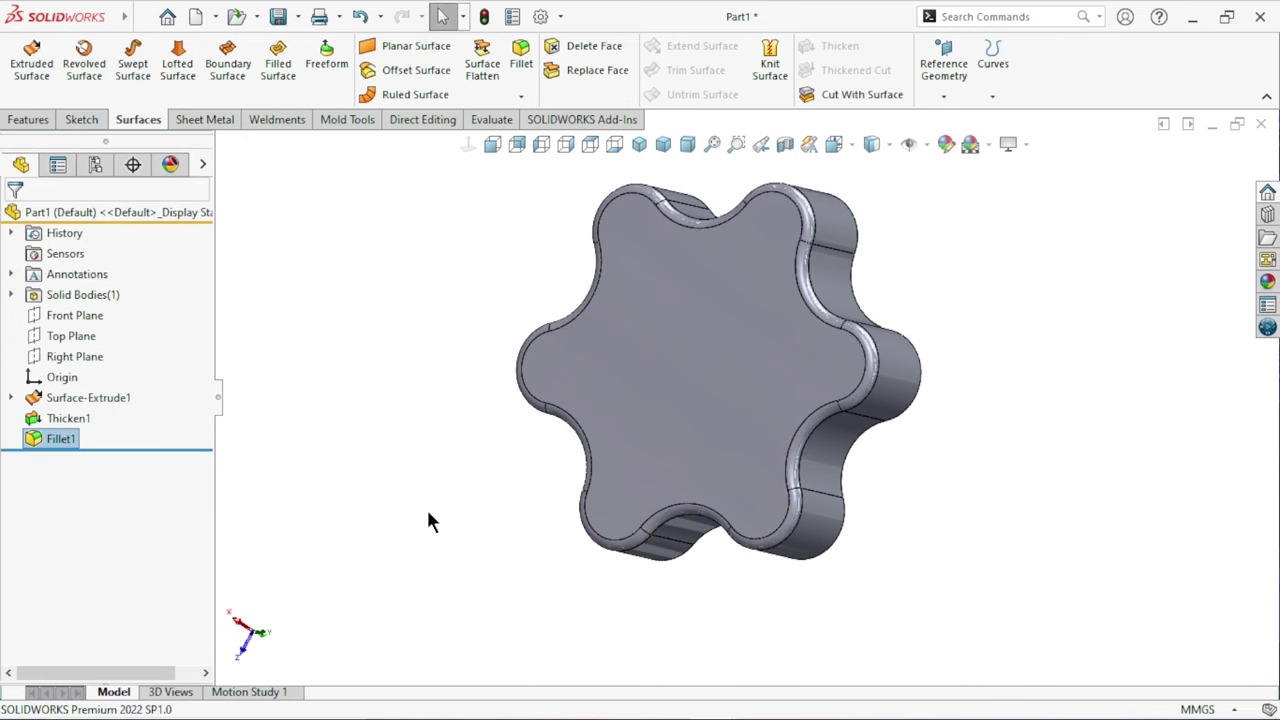
Orbit to the star's hollow back and view its inner face squarely.
scroll(786, 457, up, 3)
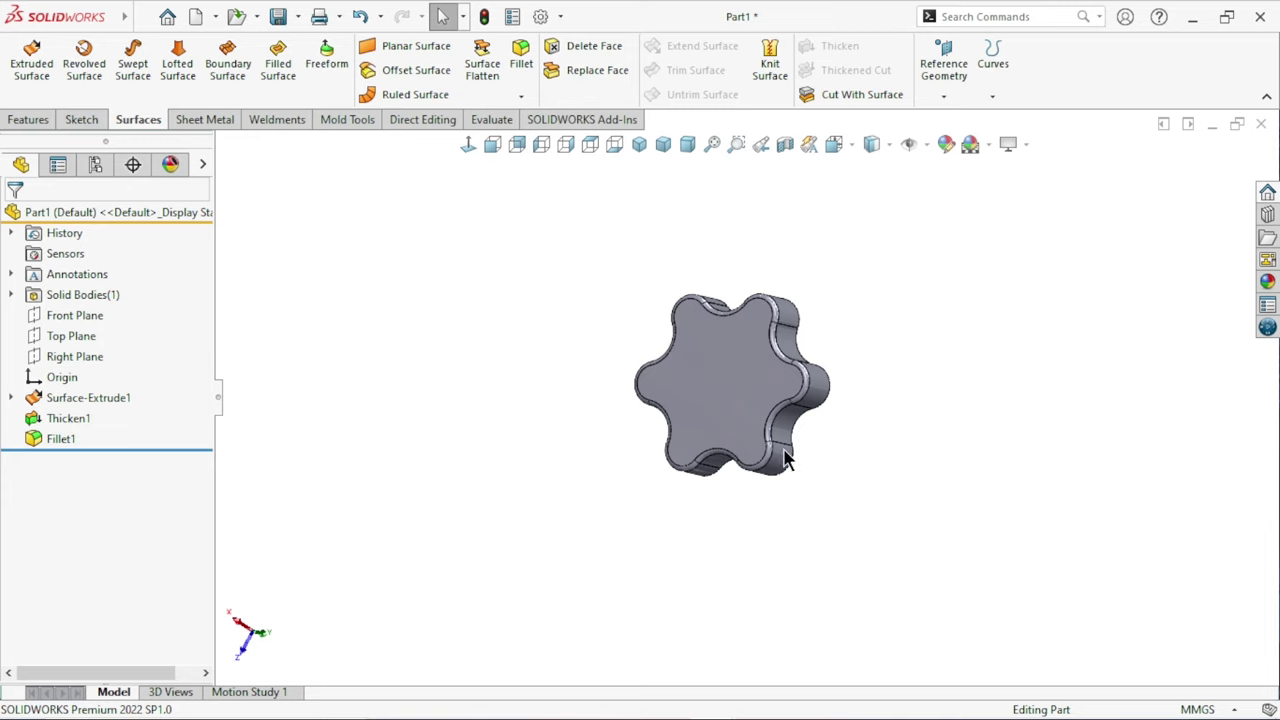
scroll(864, 546, down, 3)
scroll(843, 545, up, 1)
middle_drag(843, 545, 751, 386)
click(755, 380)
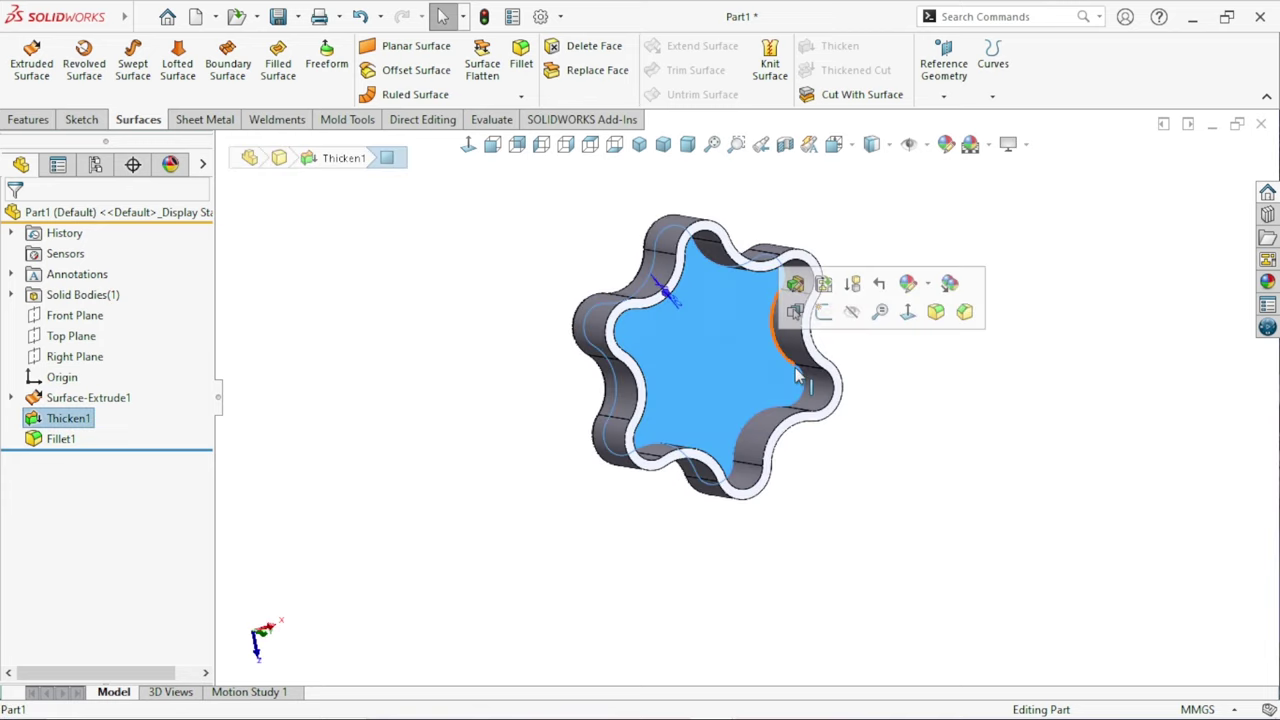
click(843, 365)
click(752, 386)
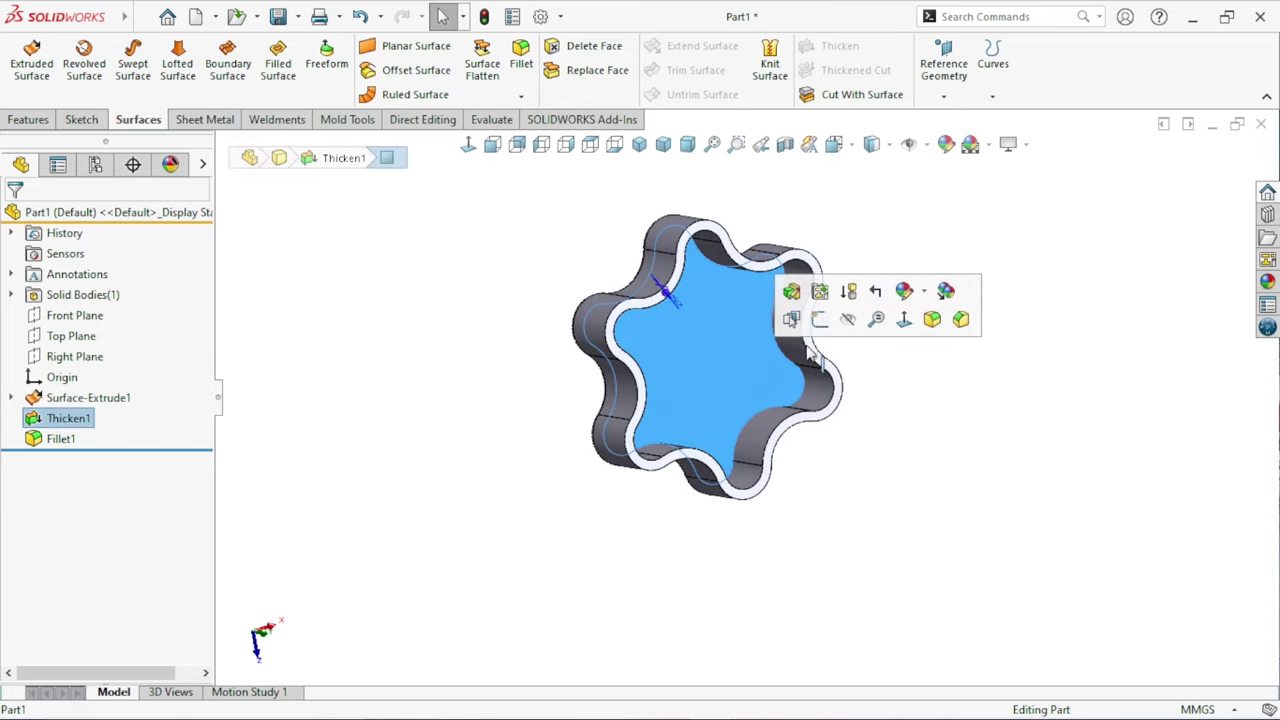
click(814, 320)
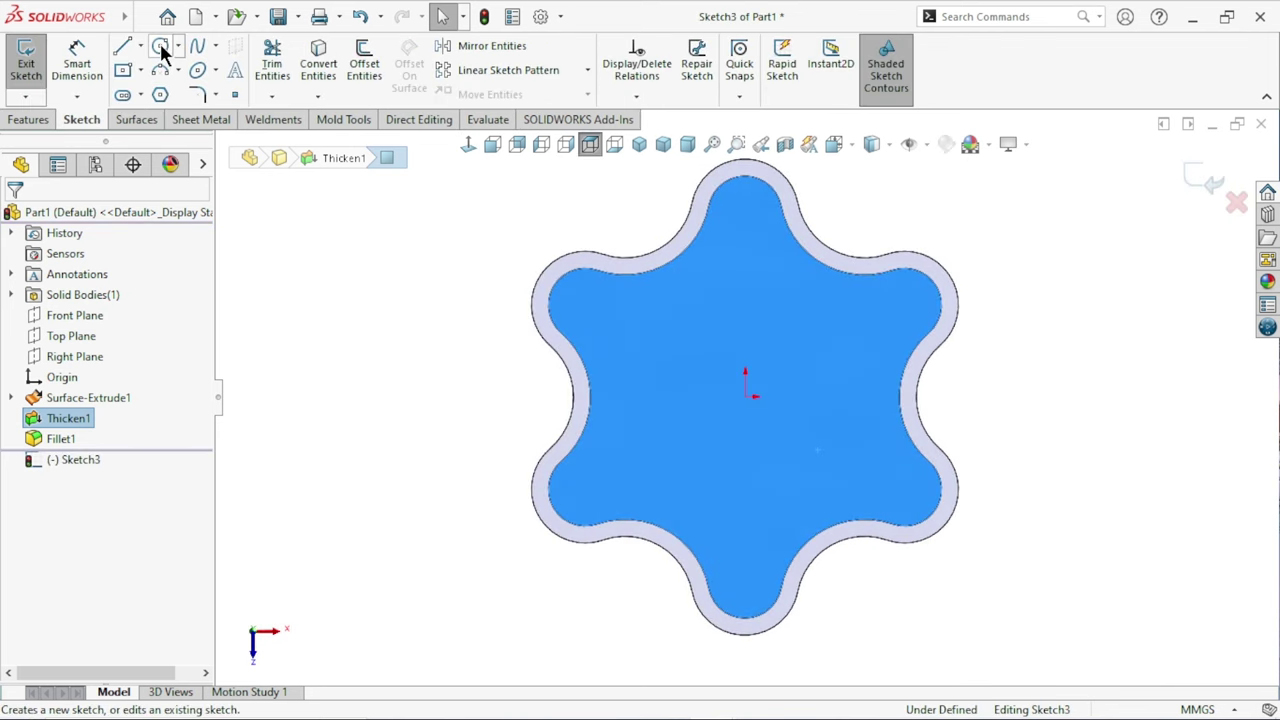
Sketch an origin-centred circle on the inner face and dimension it to Ø15 mm.
click(160, 45)
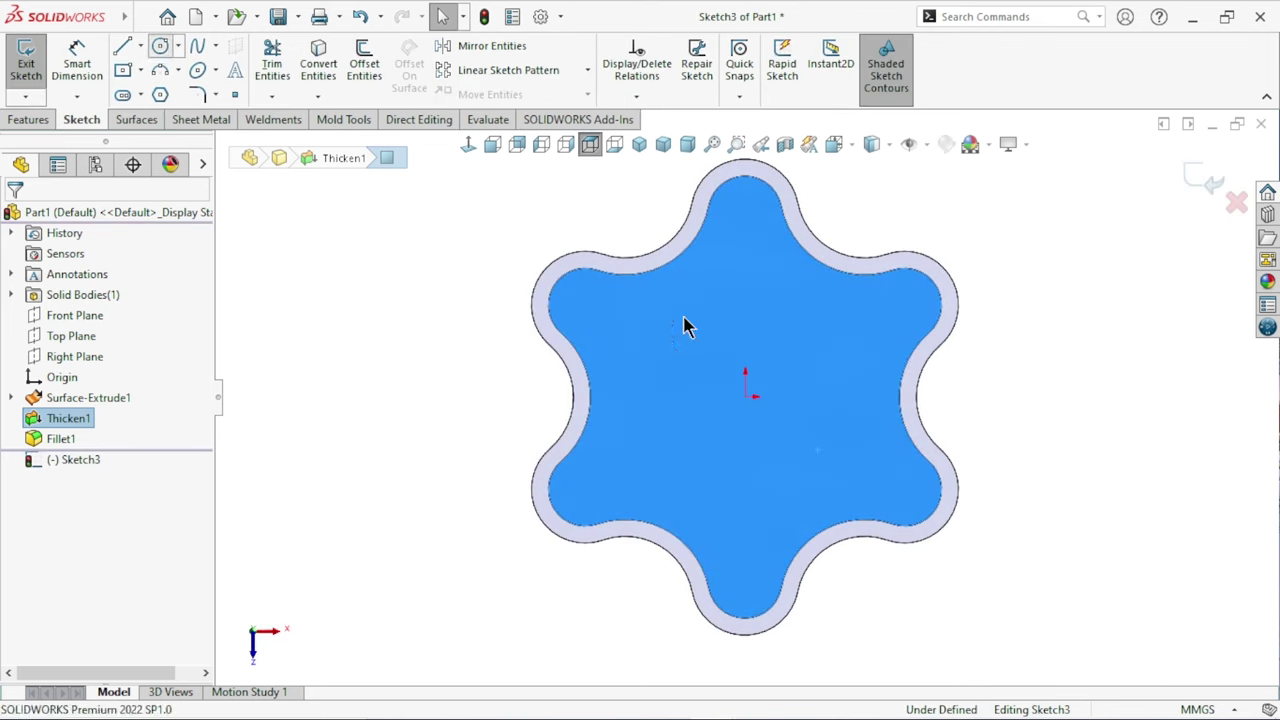
click(748, 397)
click(772, 347)
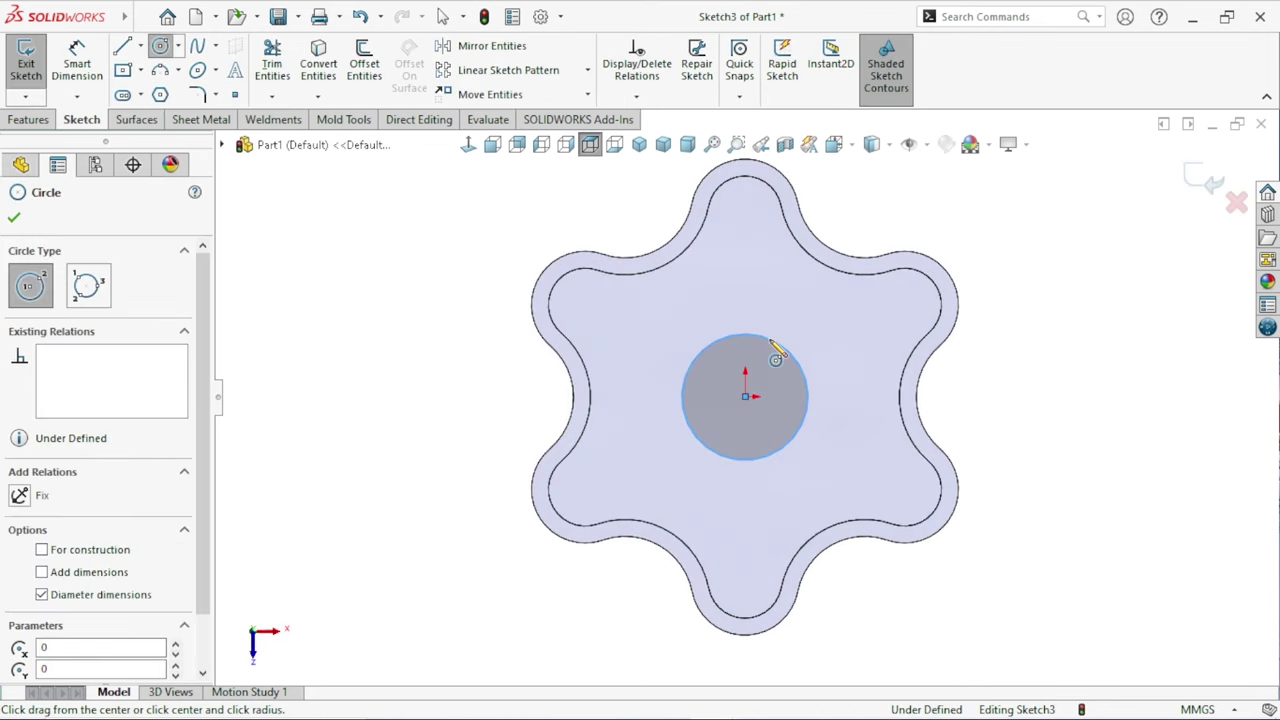
click(77, 65)
click(808, 398)
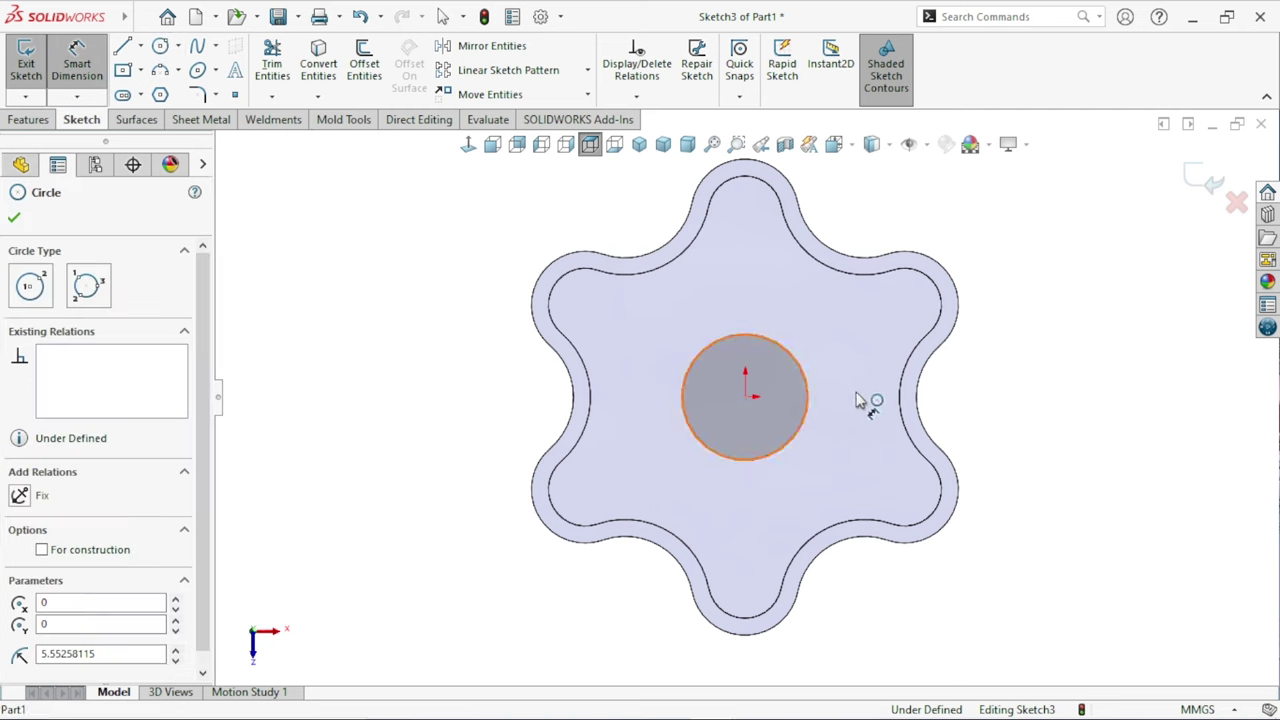
click(858, 398)
text(15)
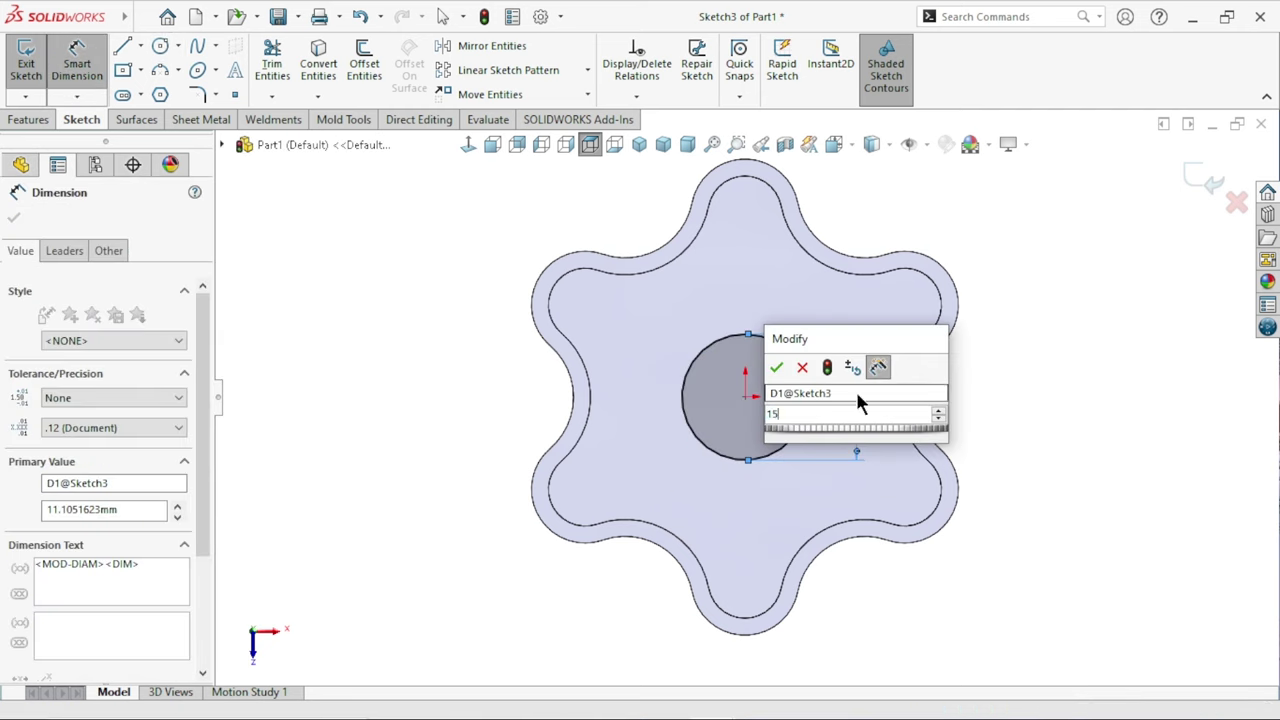
key(Return)
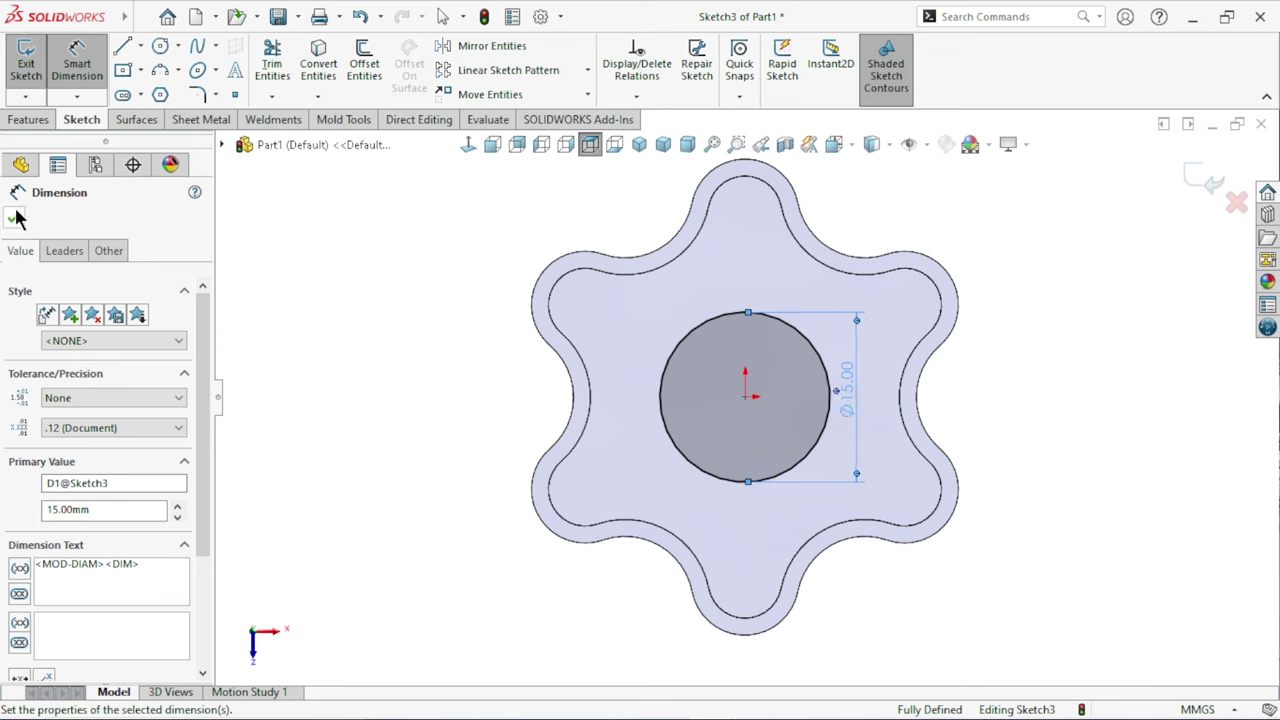
click(13, 218)
click(25, 121)
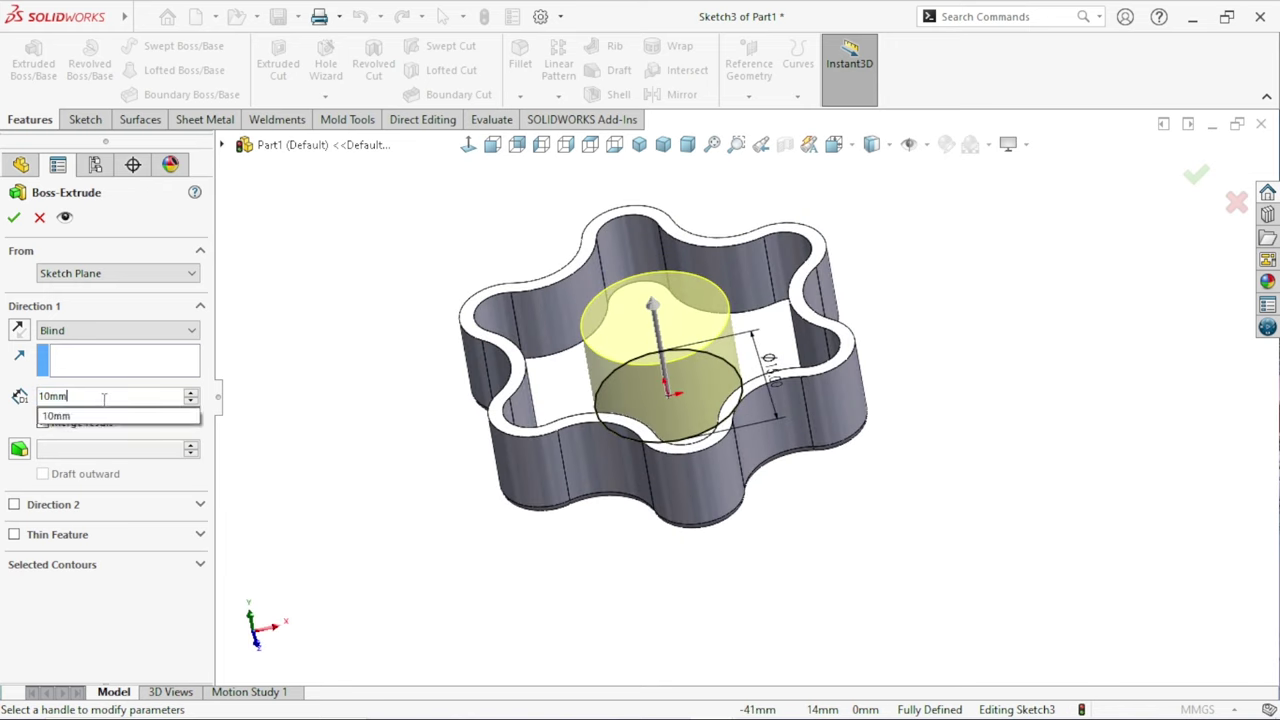
Extrude the Ø15 circle as a 3 mm blind boss merged with the body.
click(40, 397)
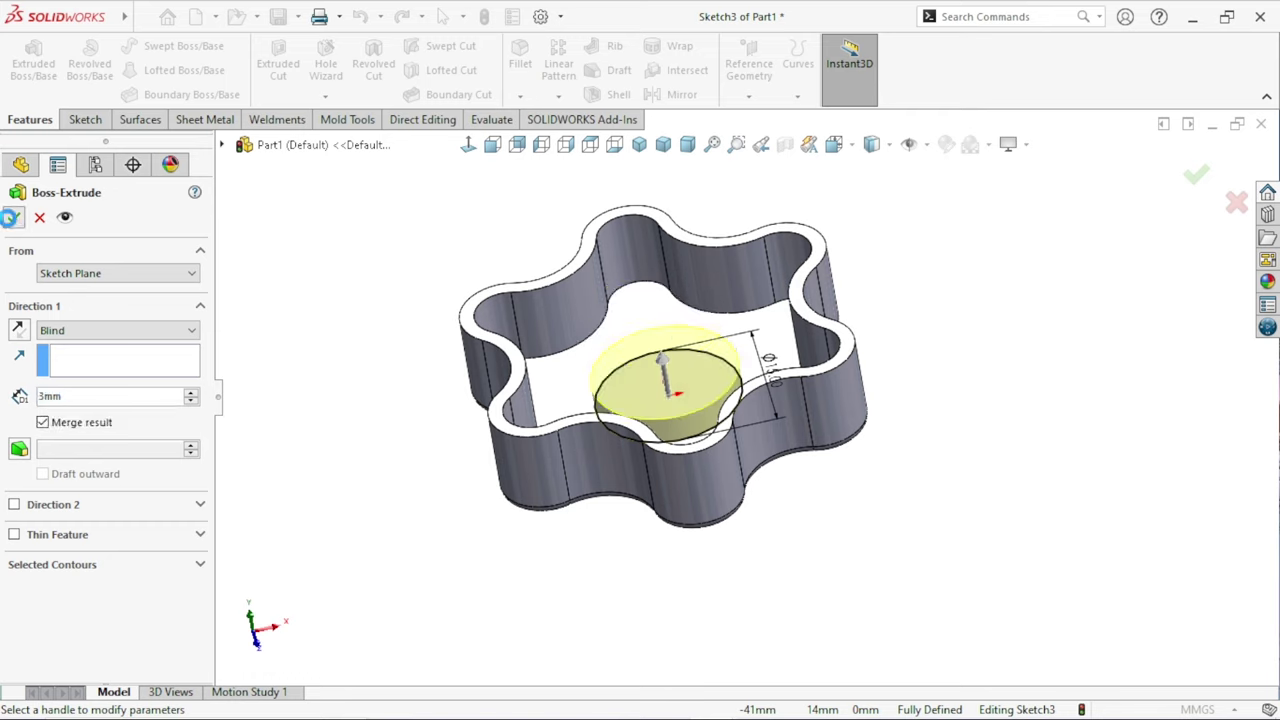
click(12, 217)
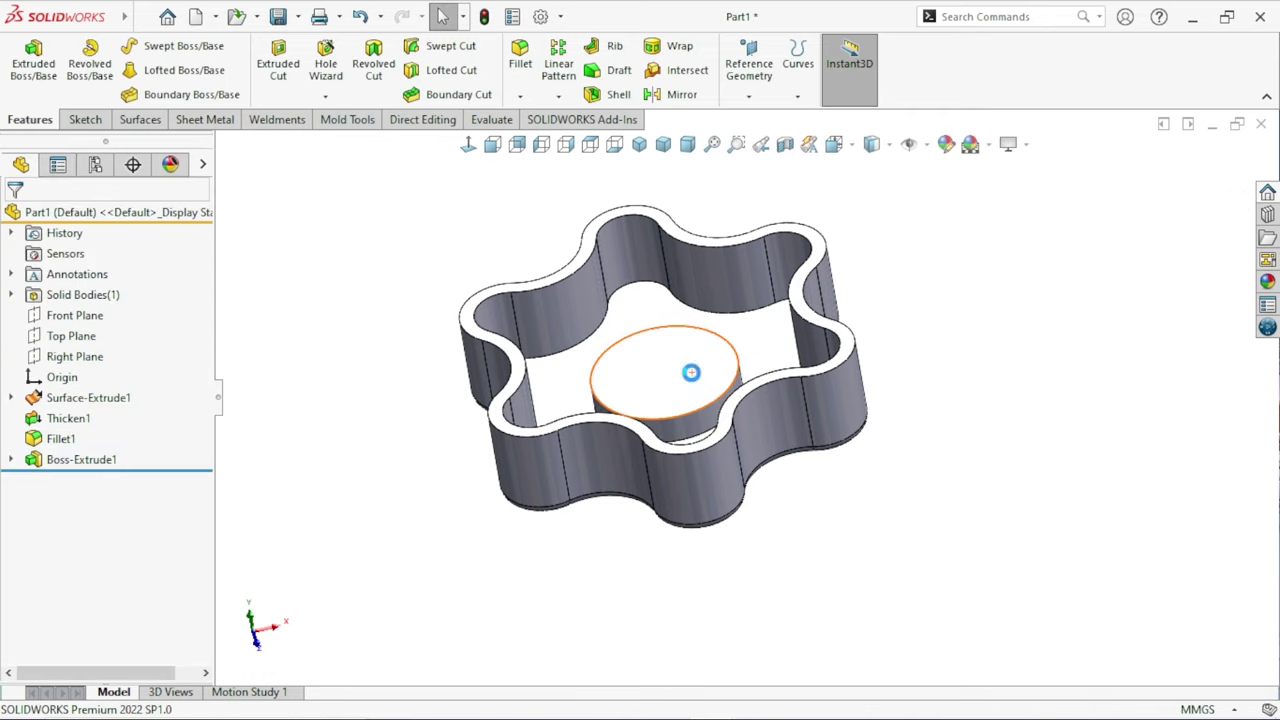
scroll(680, 385, down, 3)
click(676, 385)
Sketch an origin-centred circle on the boss top and dimension it to Ø10 mm.
click(758, 324)
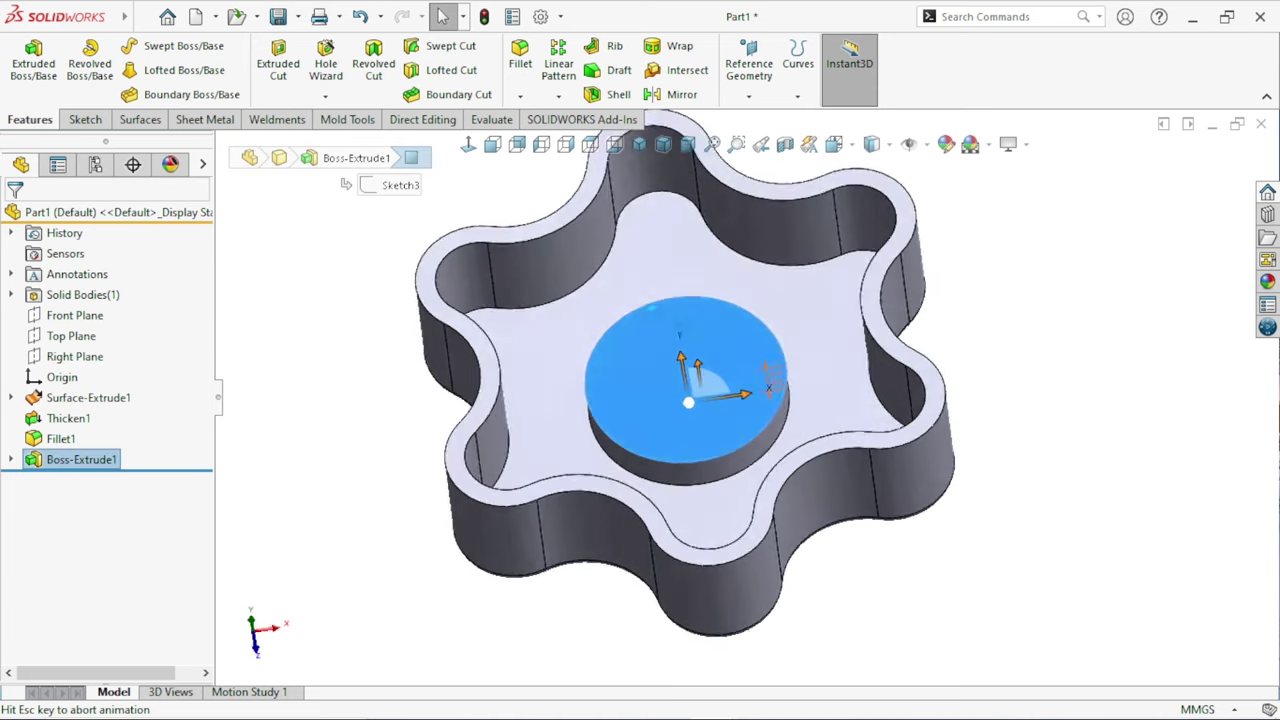
click(161, 50)
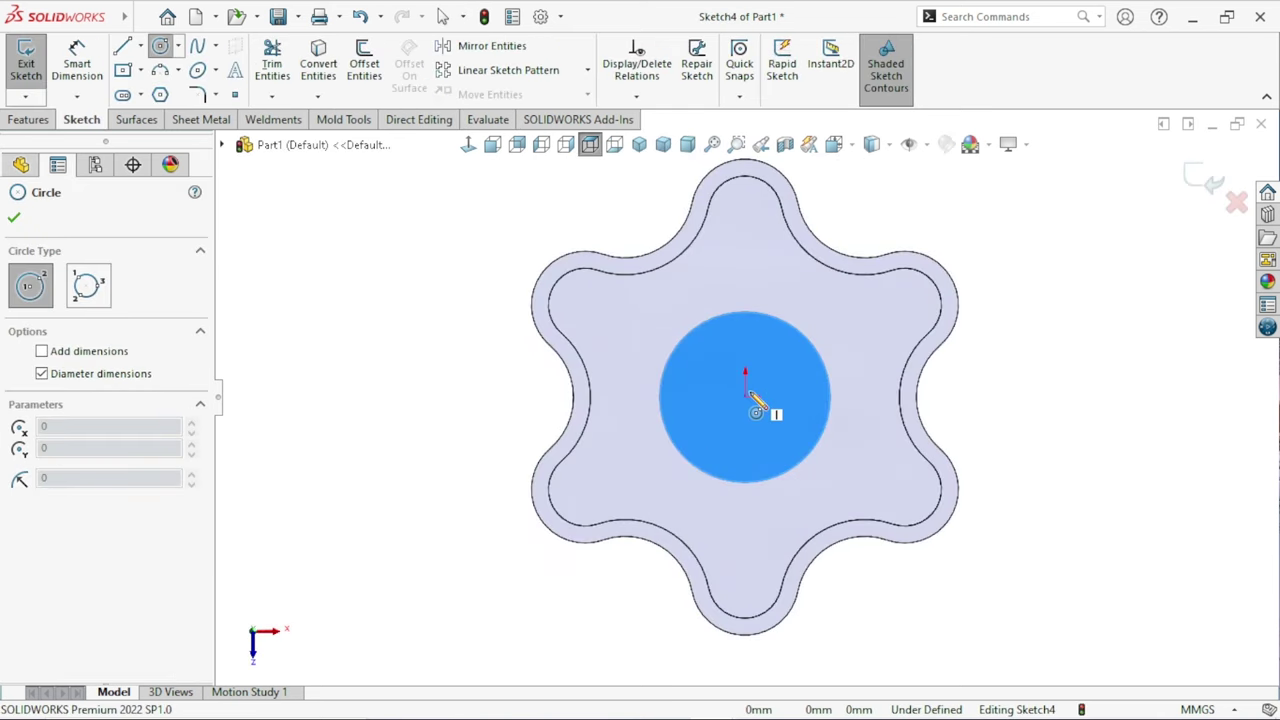
click(745, 397)
click(689, 398)
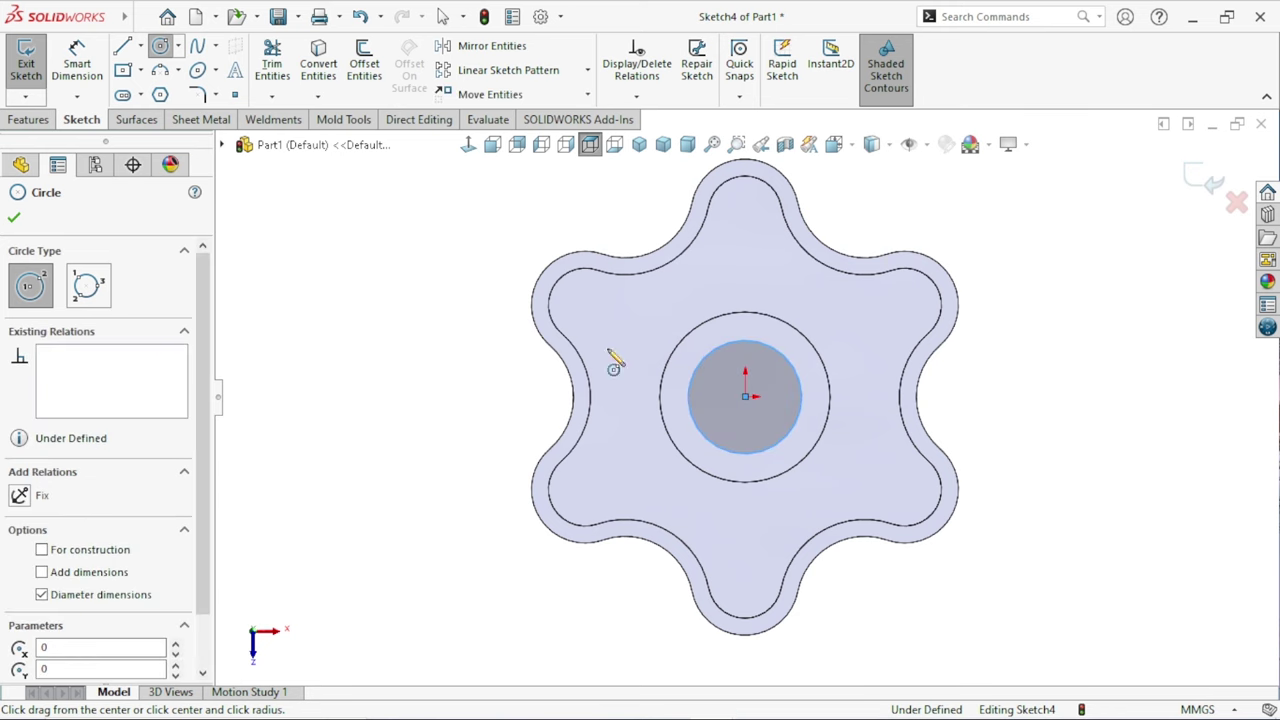
click(160, 46)
click(806, 405)
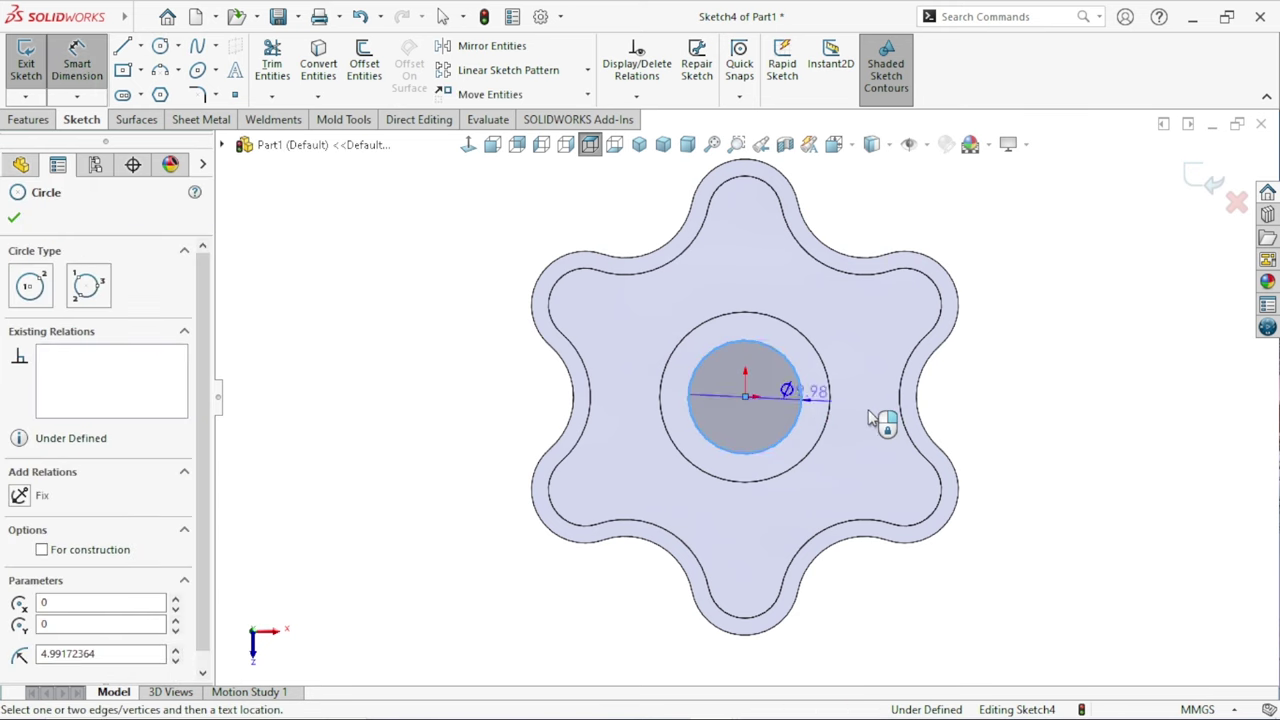
click(858, 420)
text(10)
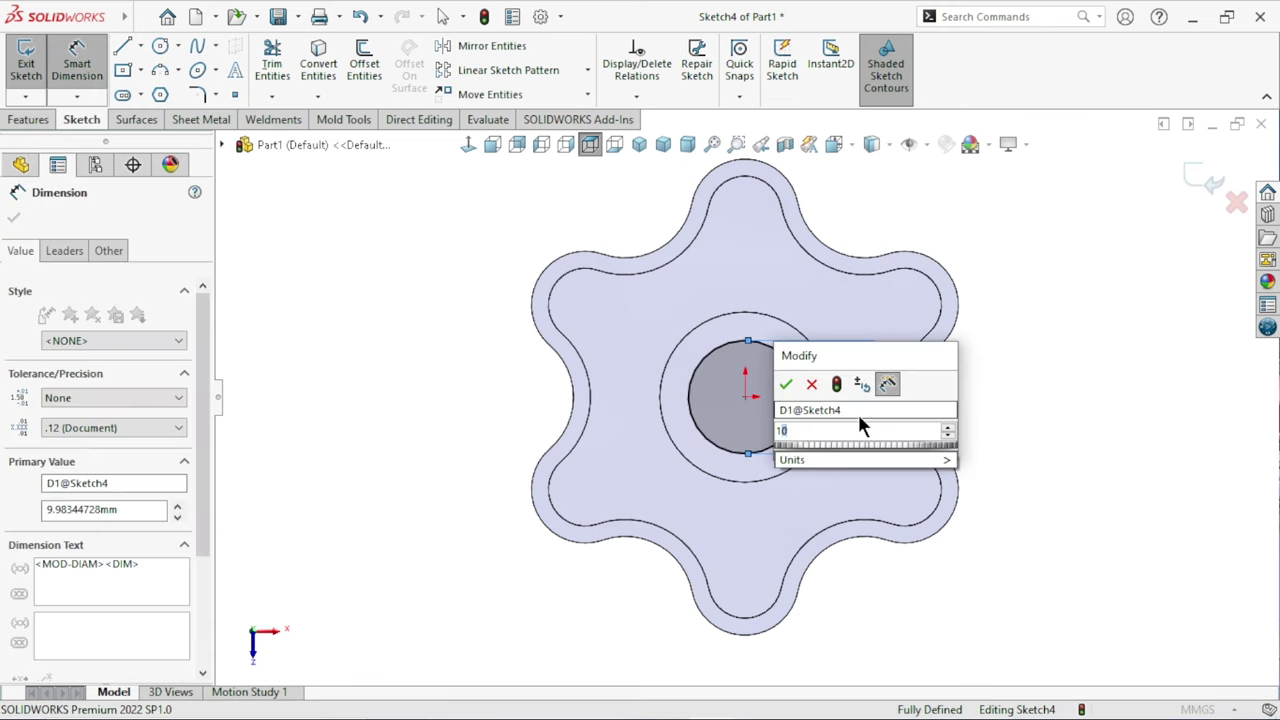
key(Return)
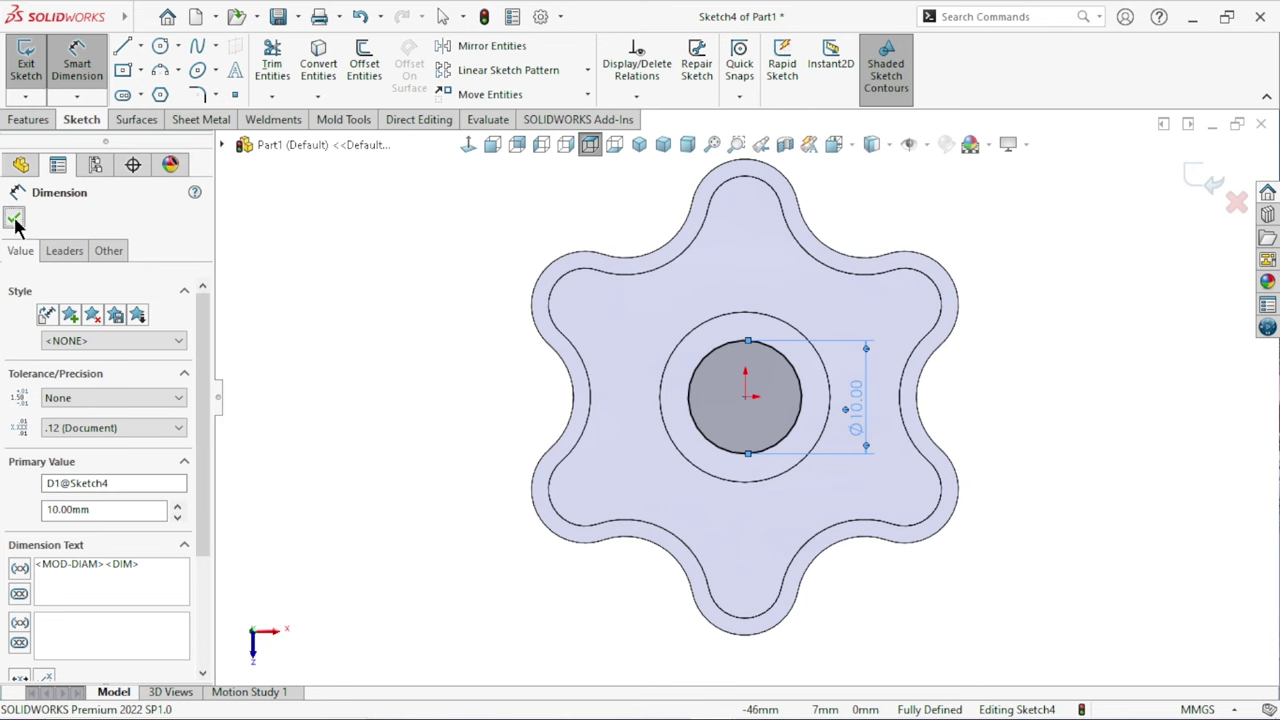
click(14, 217)
Extrude the Ø10 circle 2.5 mm as a second boss step.
click(28, 119)
click(37, 78)
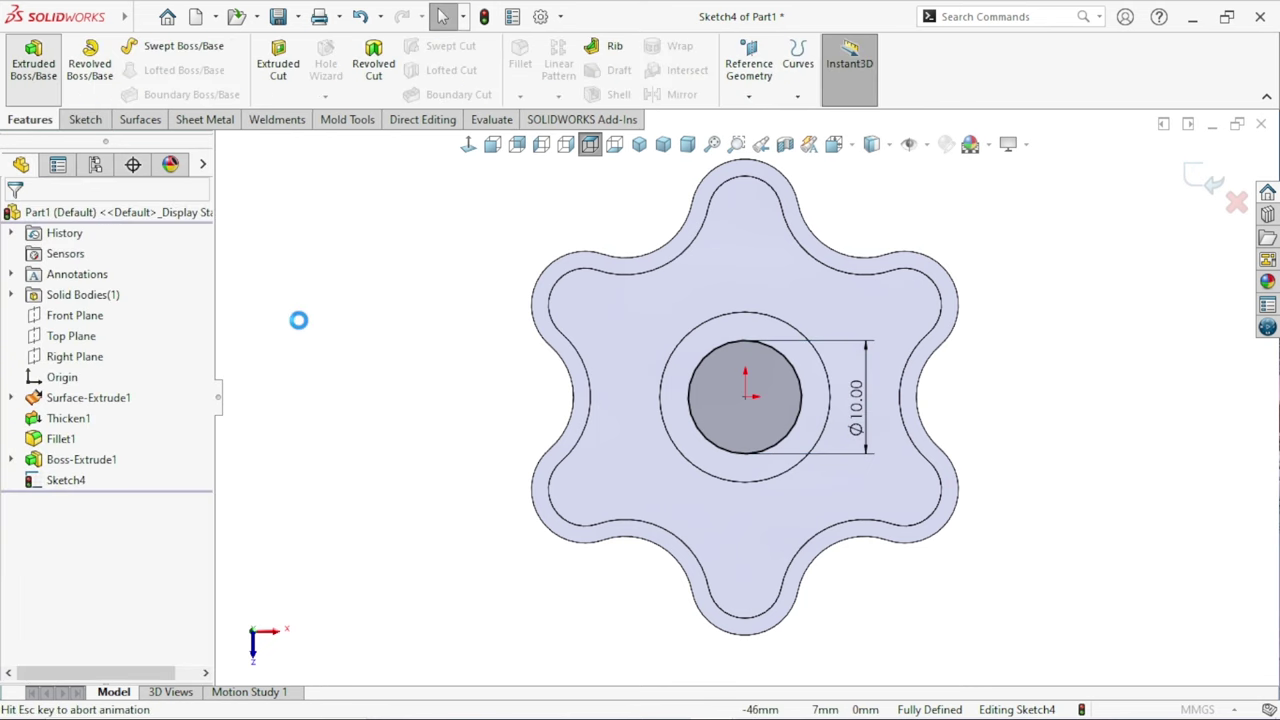
text(2.5)
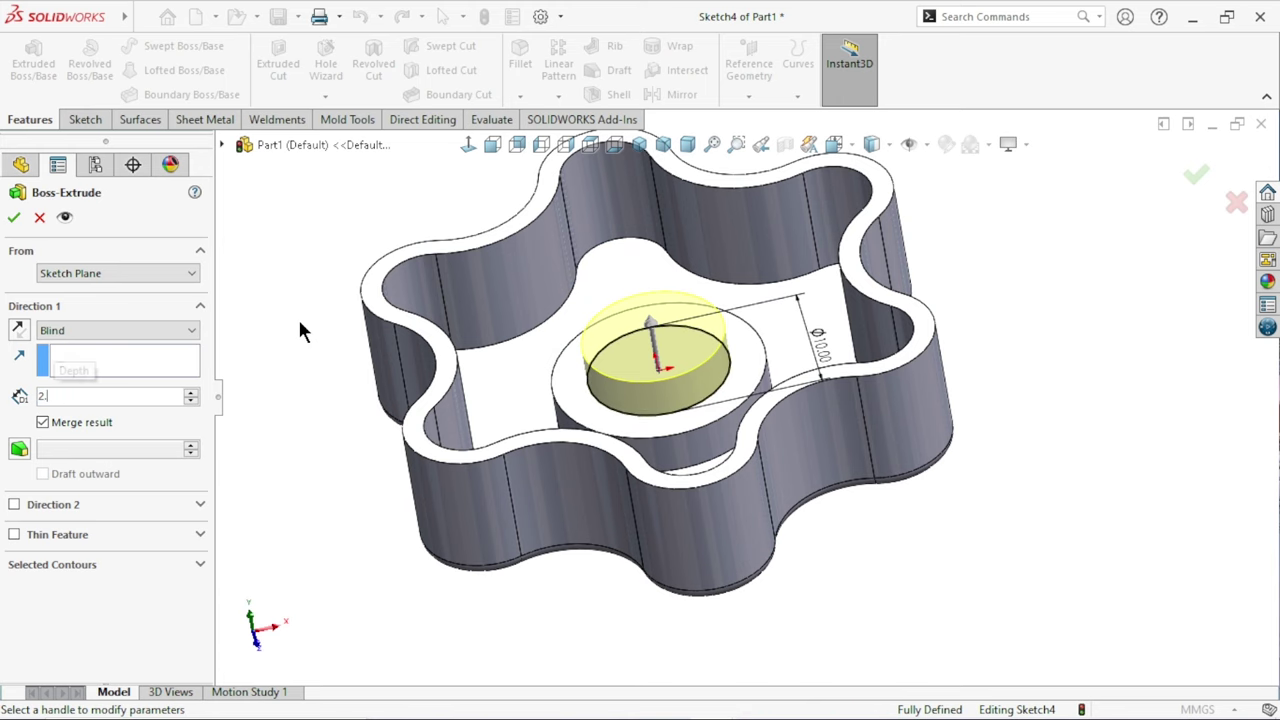
key(Return)
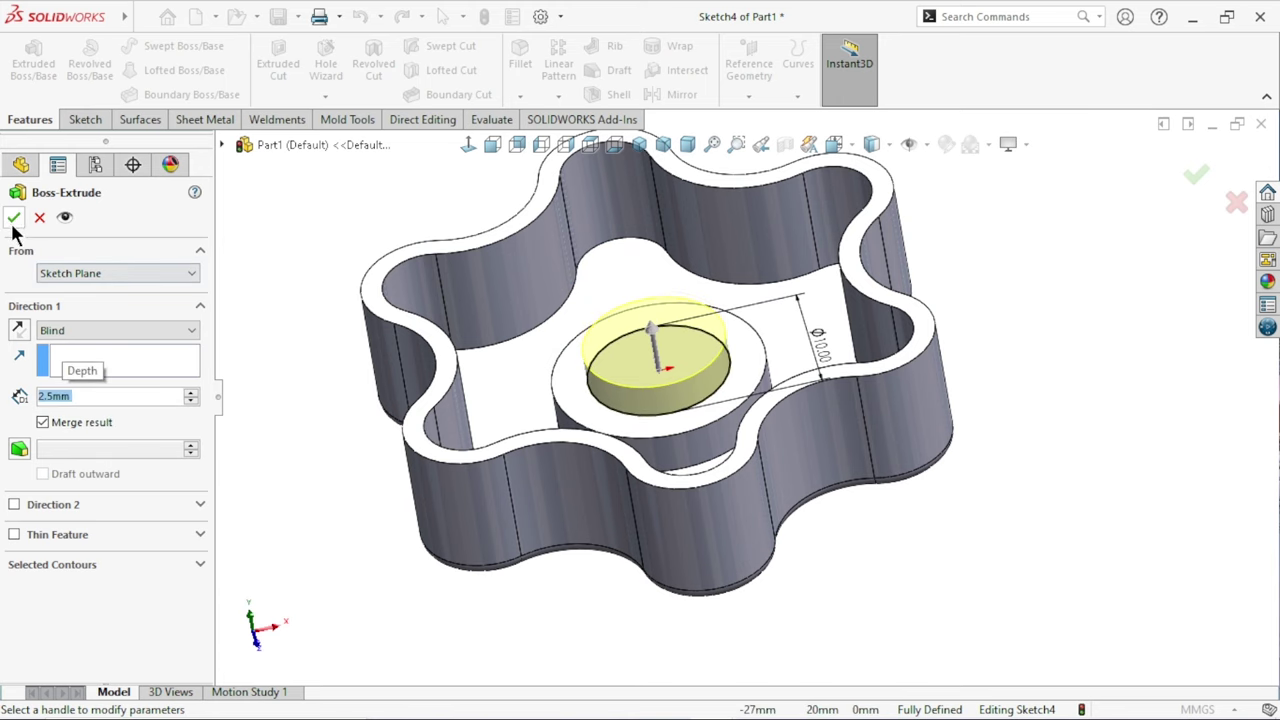
key(Return)
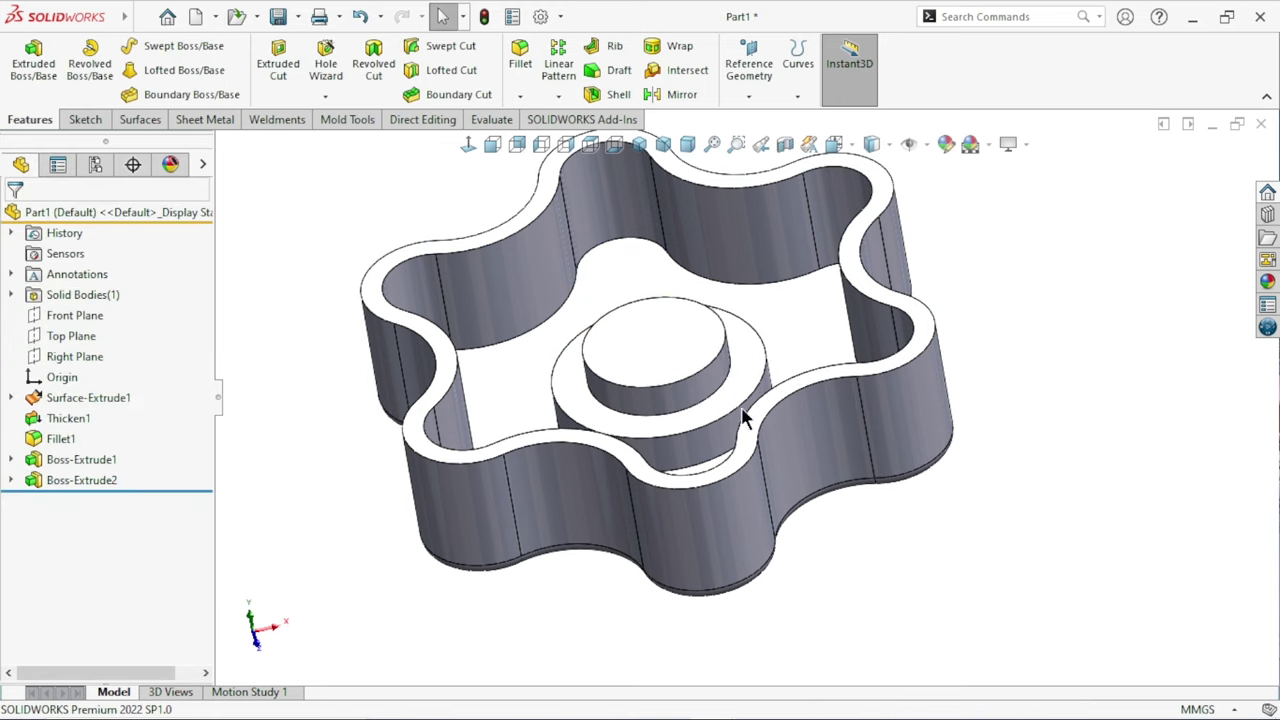
middle_drag(744, 418, 724, 436)
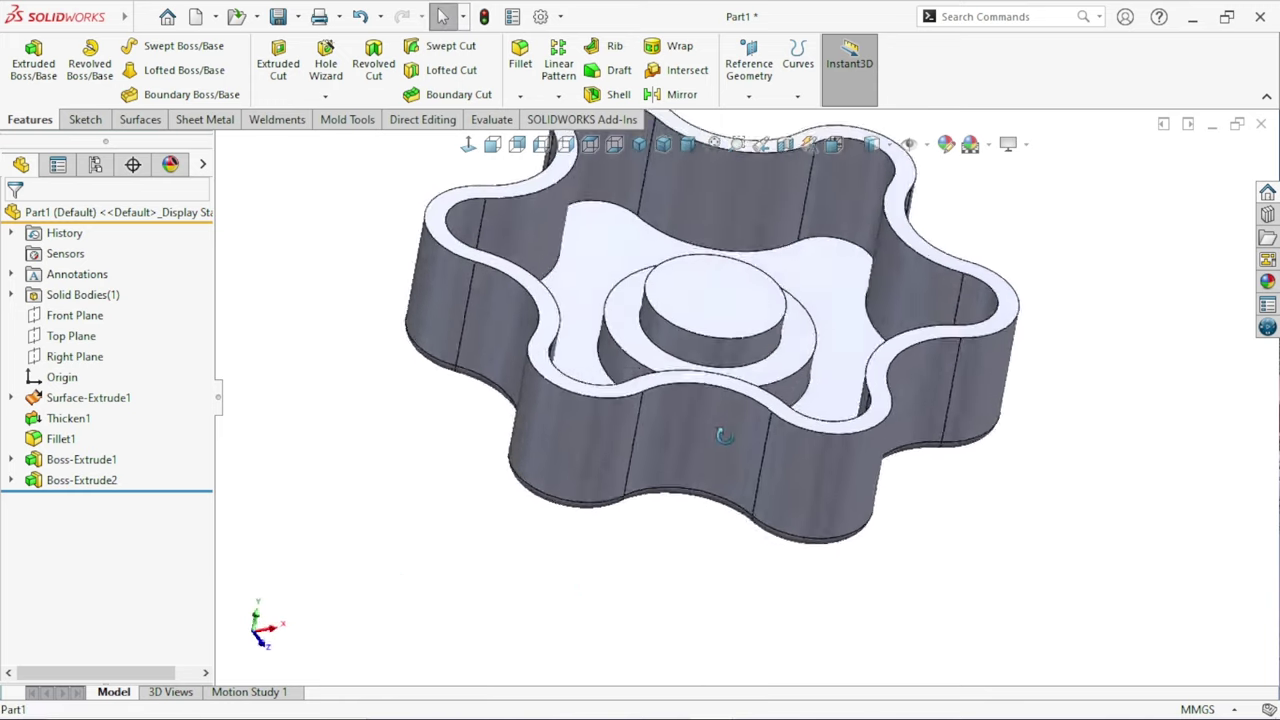
key(ctrl+7)
middle_drag(761, 475, 672, 430)
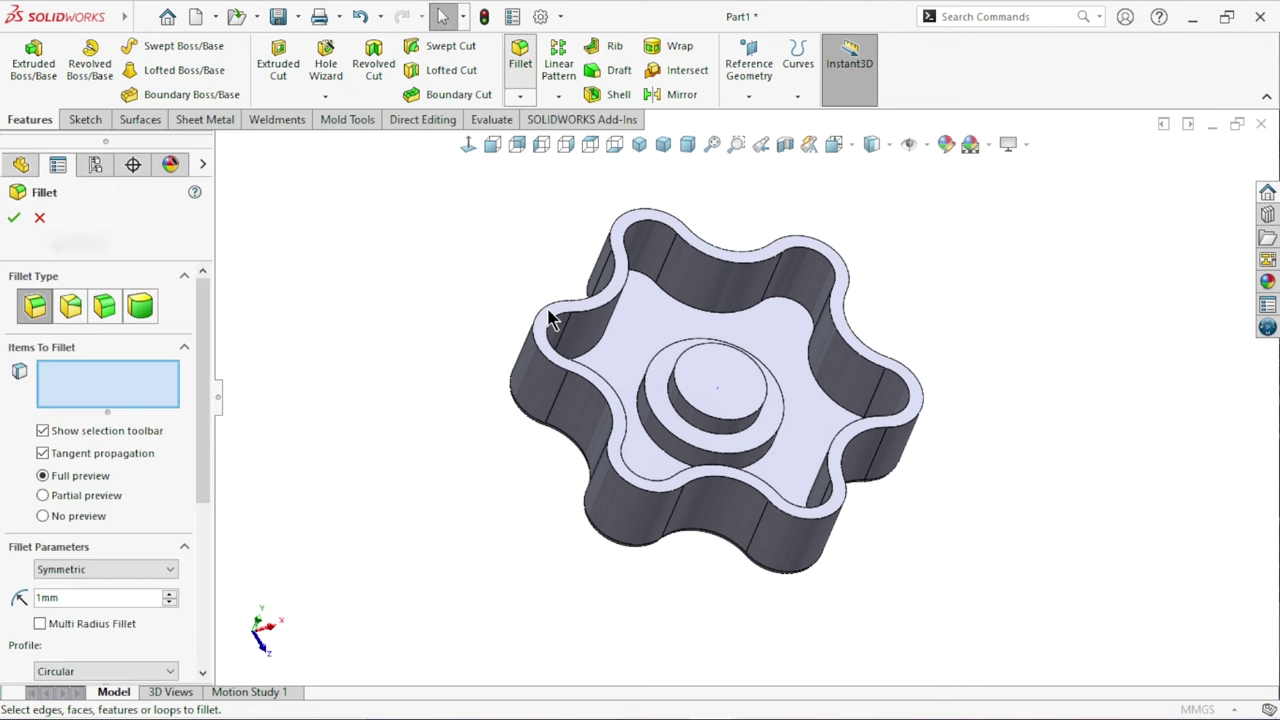
Fillet the base edges of both boss steps with a 1 mm radius.
text(1)
key(Return)
scroll(655, 420, down, 3)
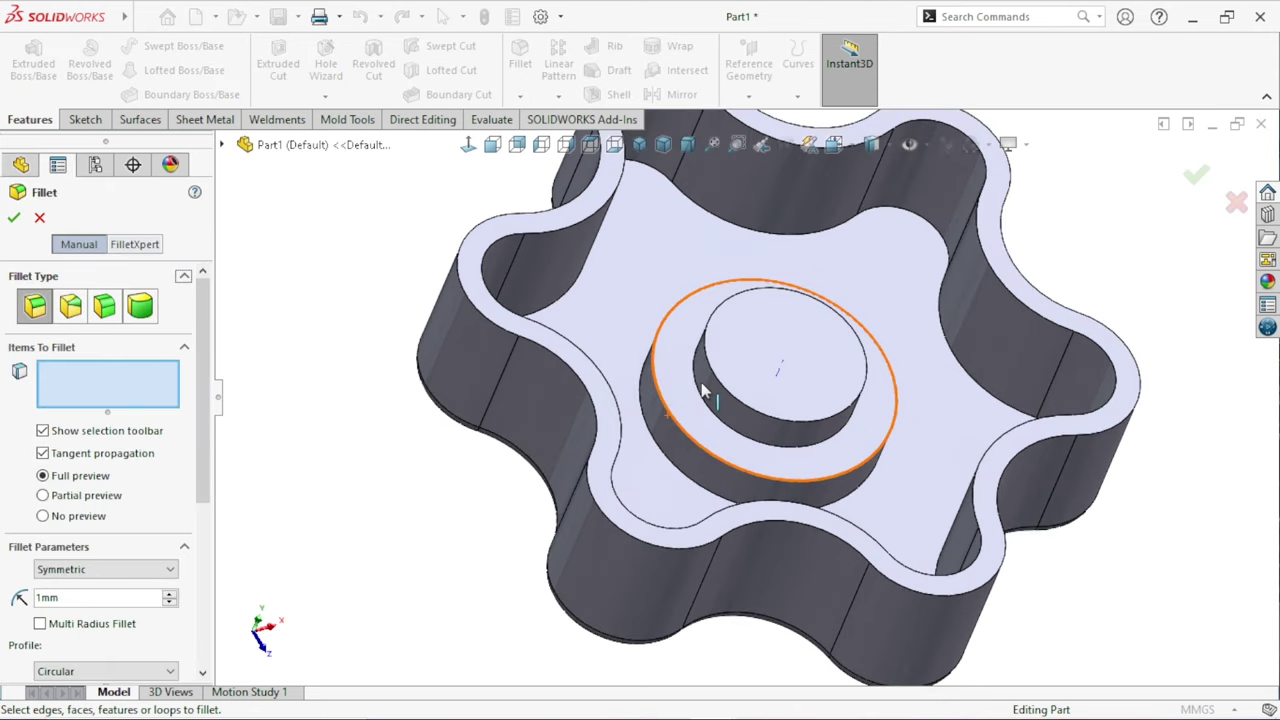
click(662, 432)
click(670, 460)
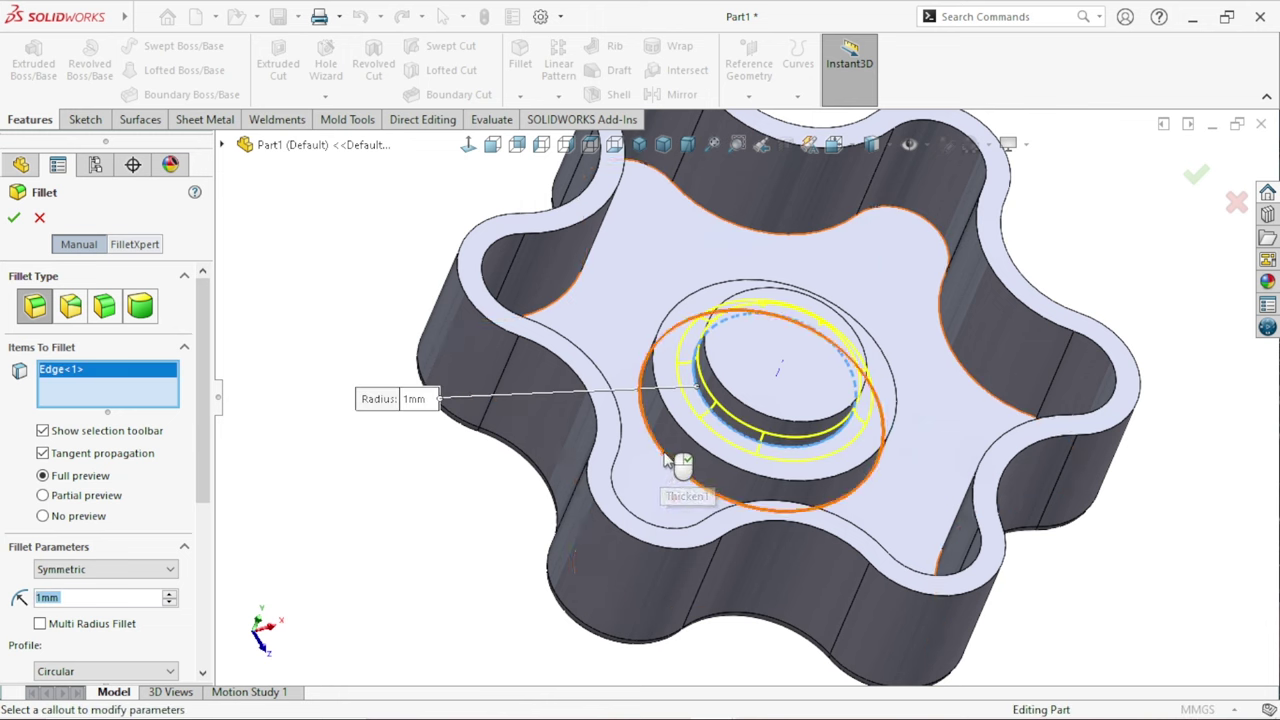
click(14, 219)
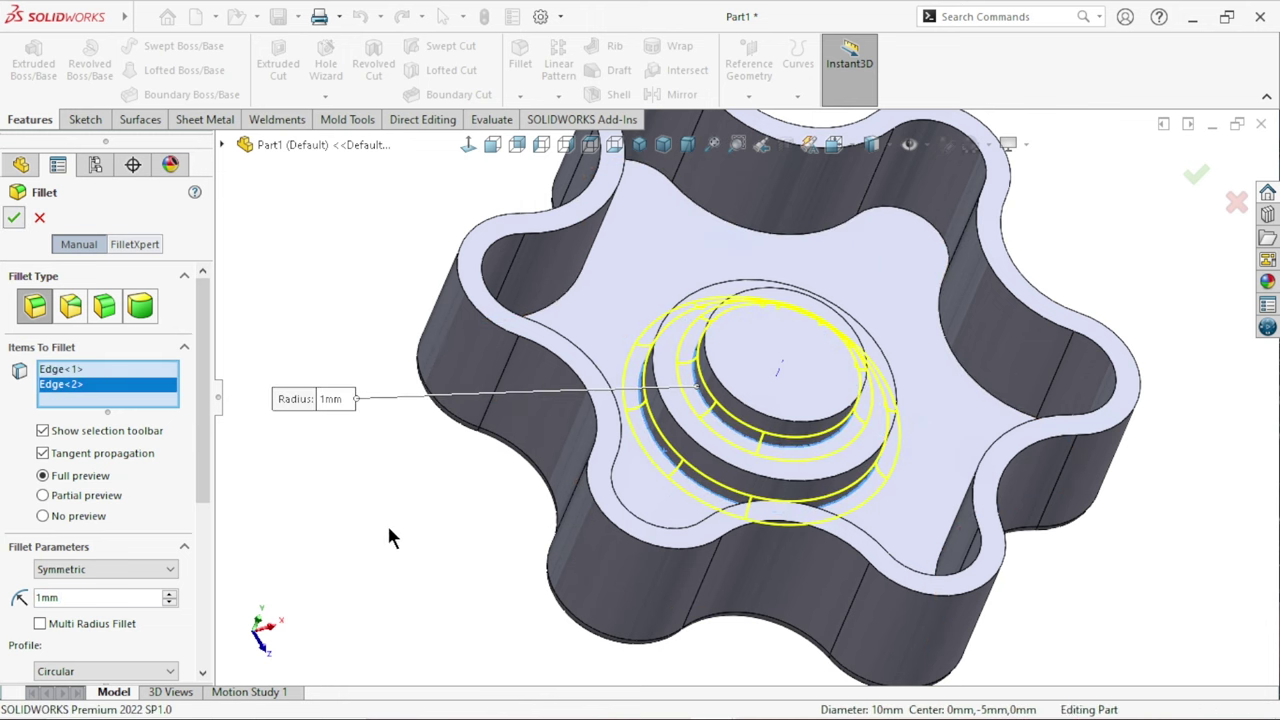
scroll(480, 557, up, 3)
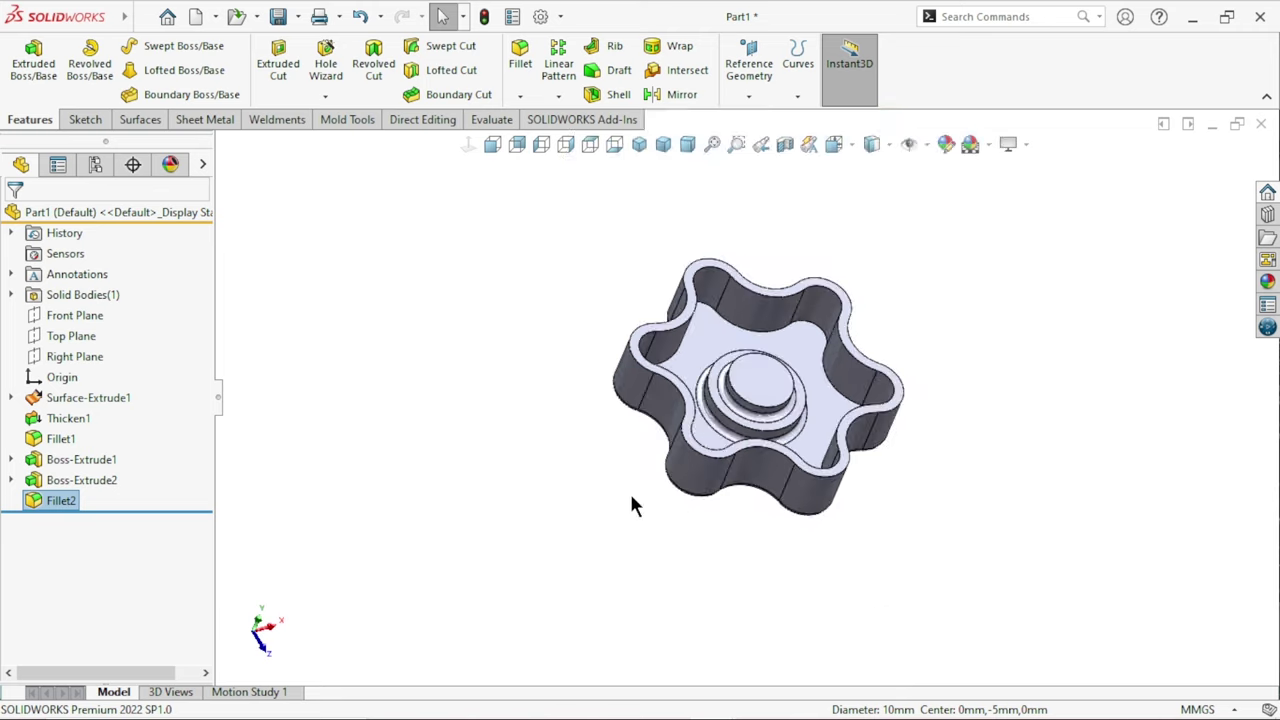
middle_drag(634, 506, 683, 432)
click(683, 432)
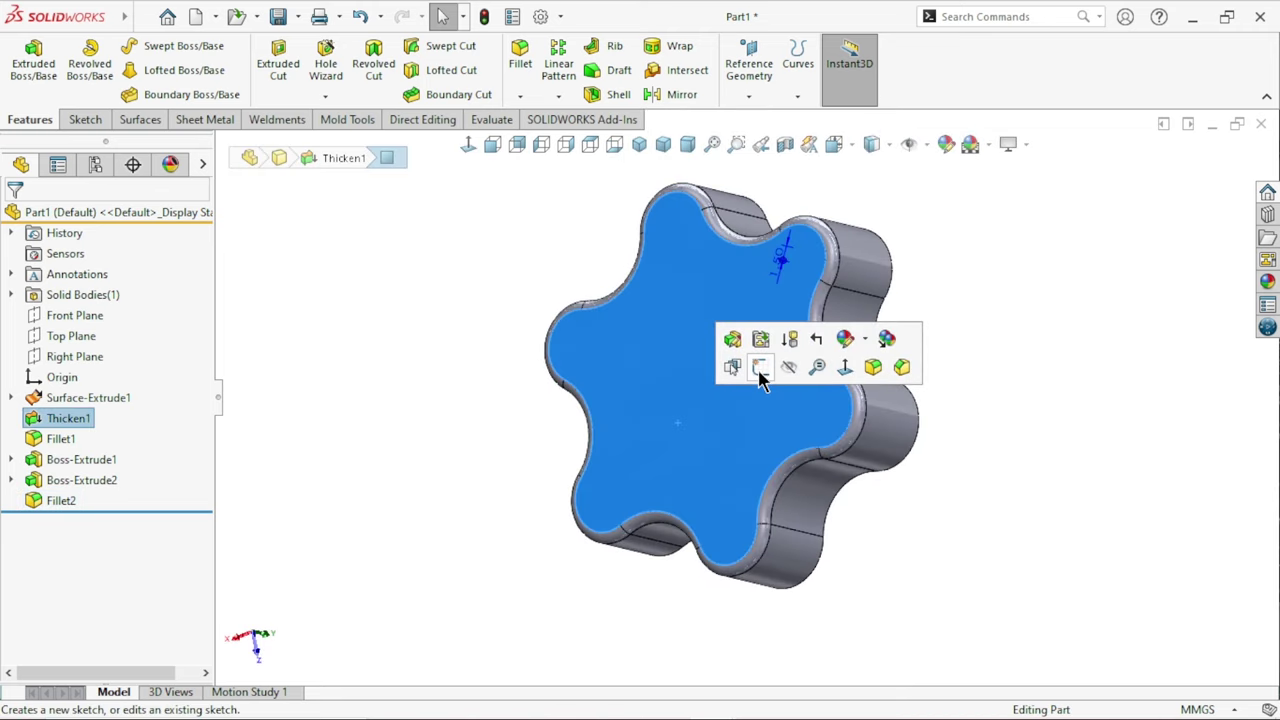
Sketch an origin-centred circle on the underside face dimensioned to Ø12.5 mm.
click(757, 372)
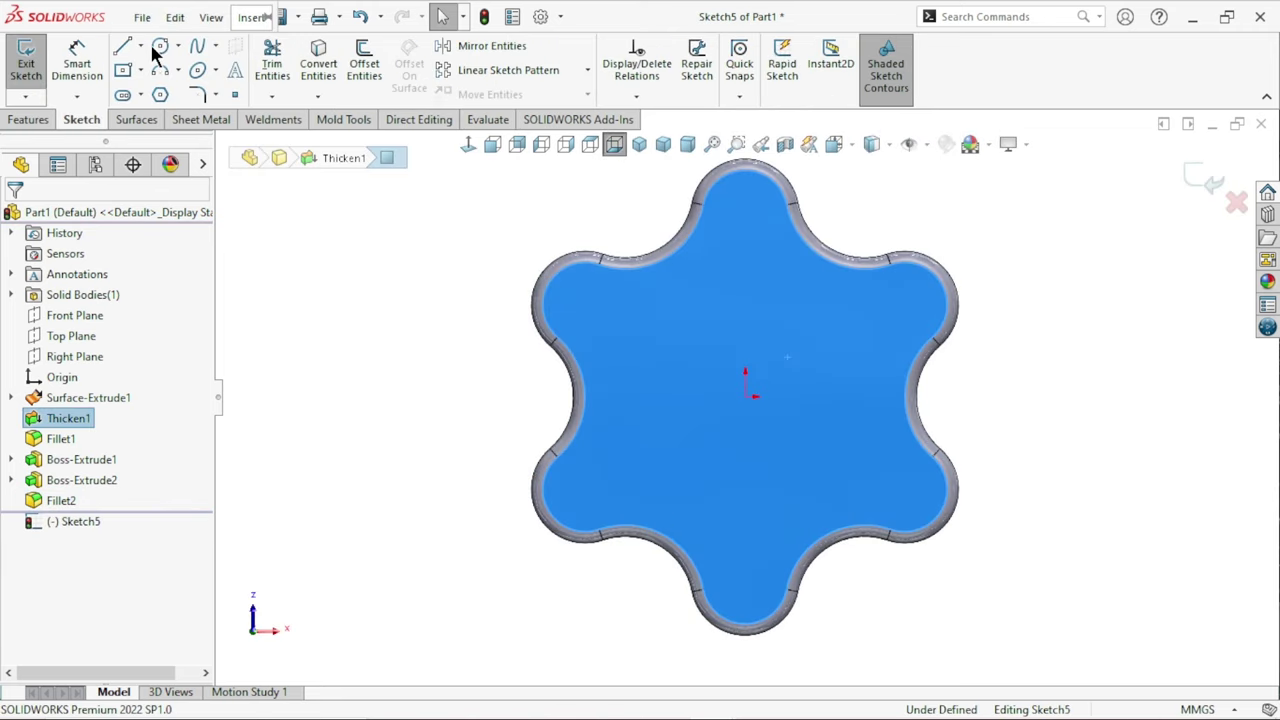
click(159, 46)
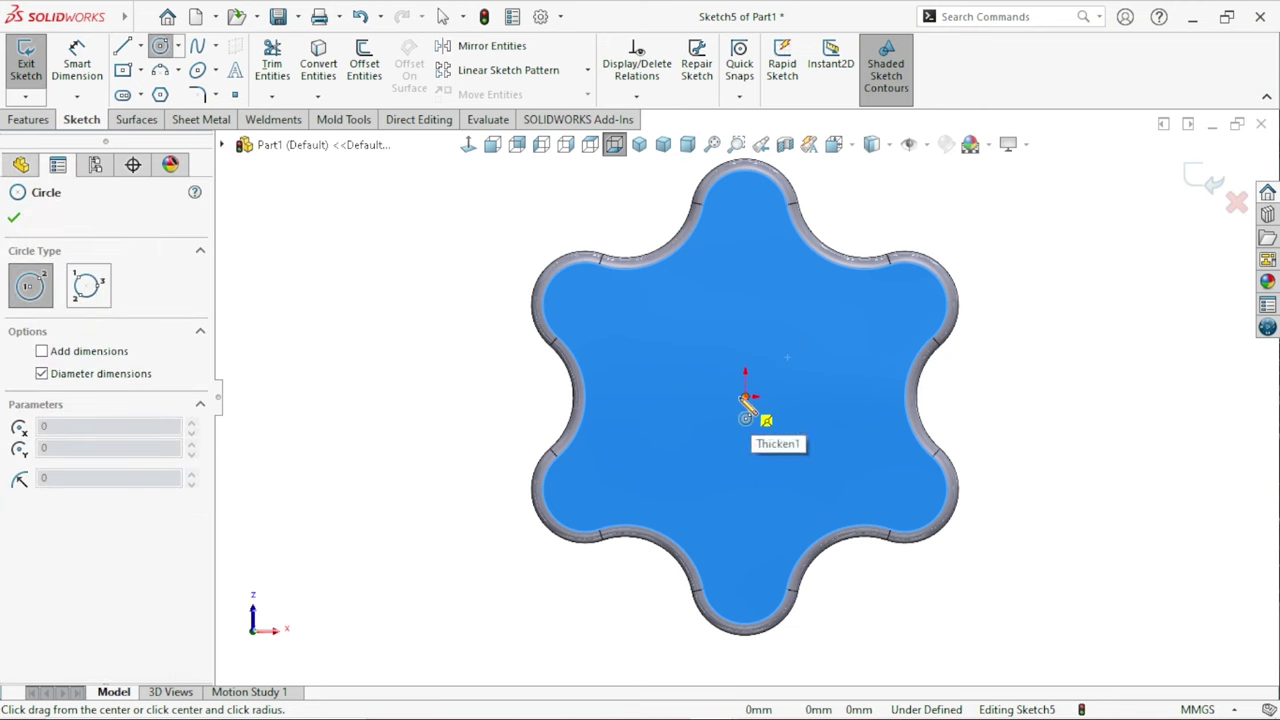
click(745, 397)
click(836, 376)
key(Escape)
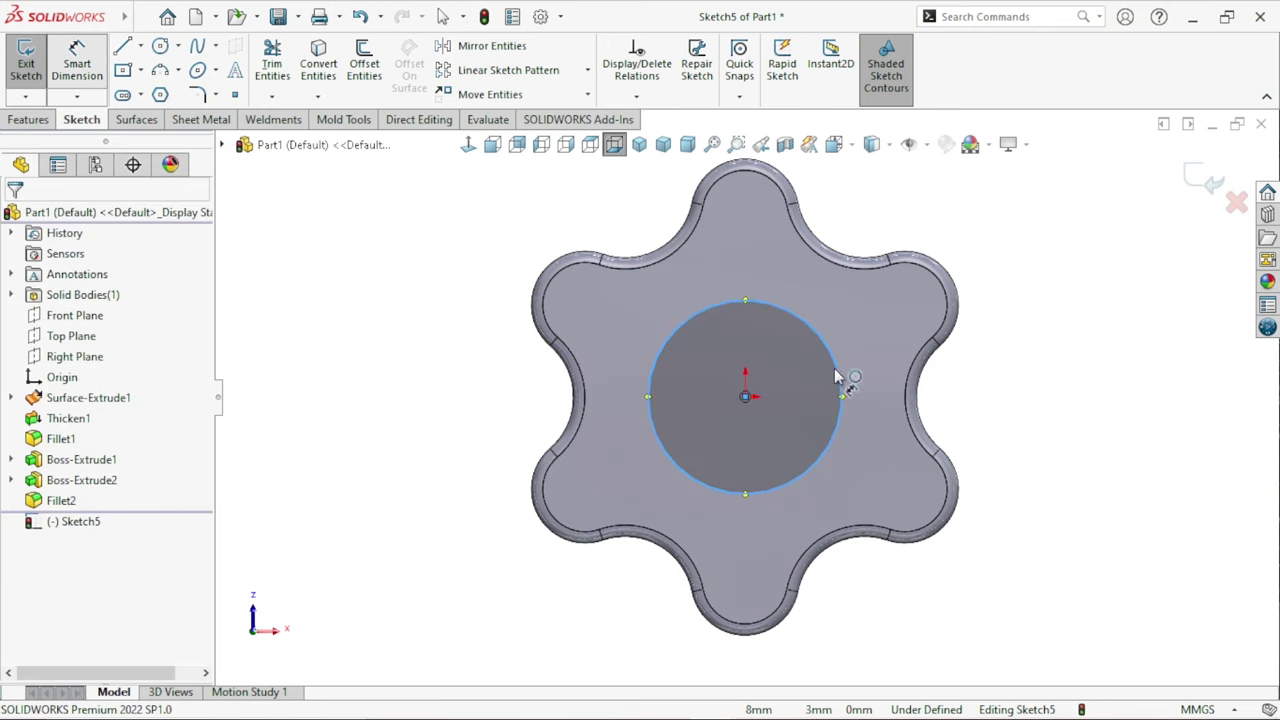
key(d)
click(842, 390)
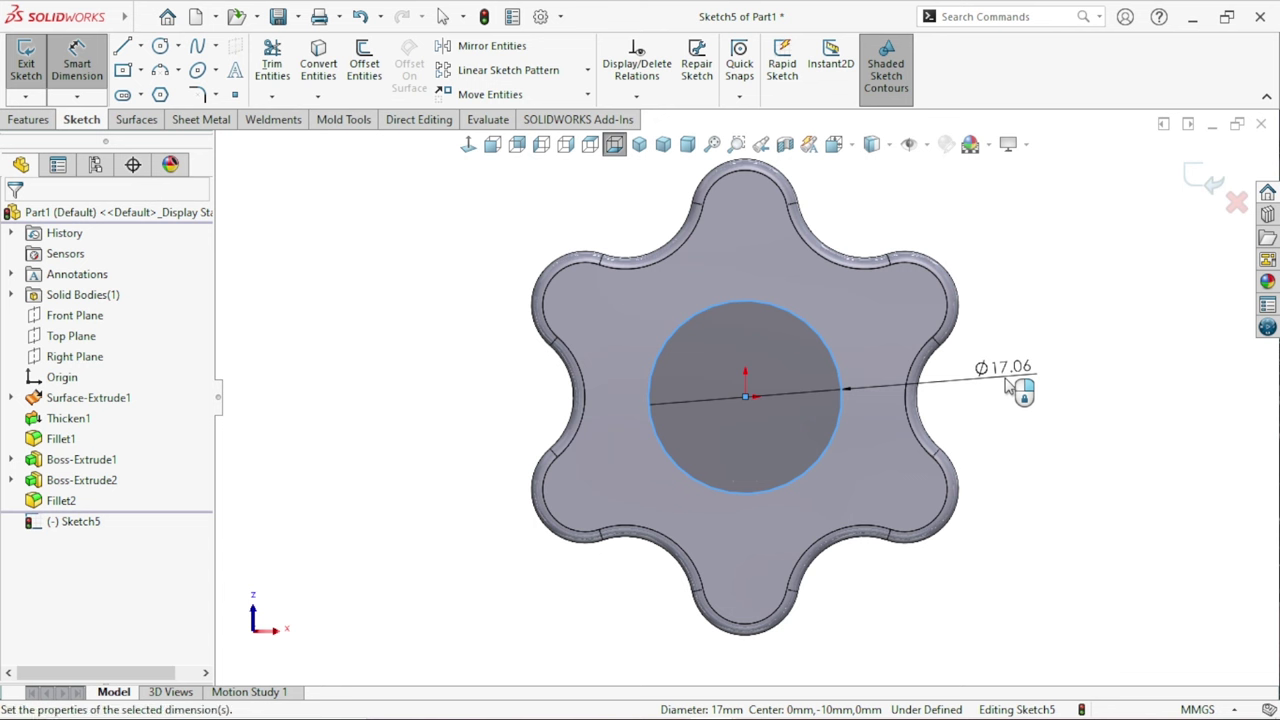
click(1008, 388)
text(17.05911443mm)
key(Return)
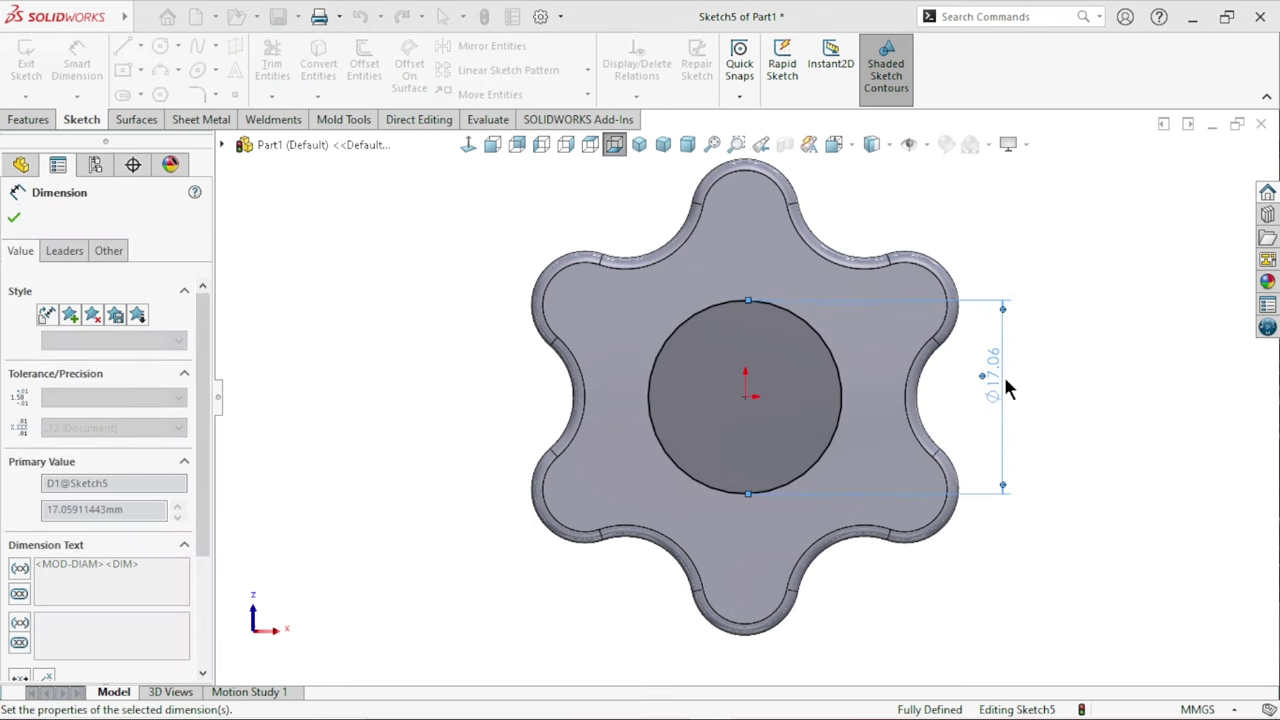
key(Escape)
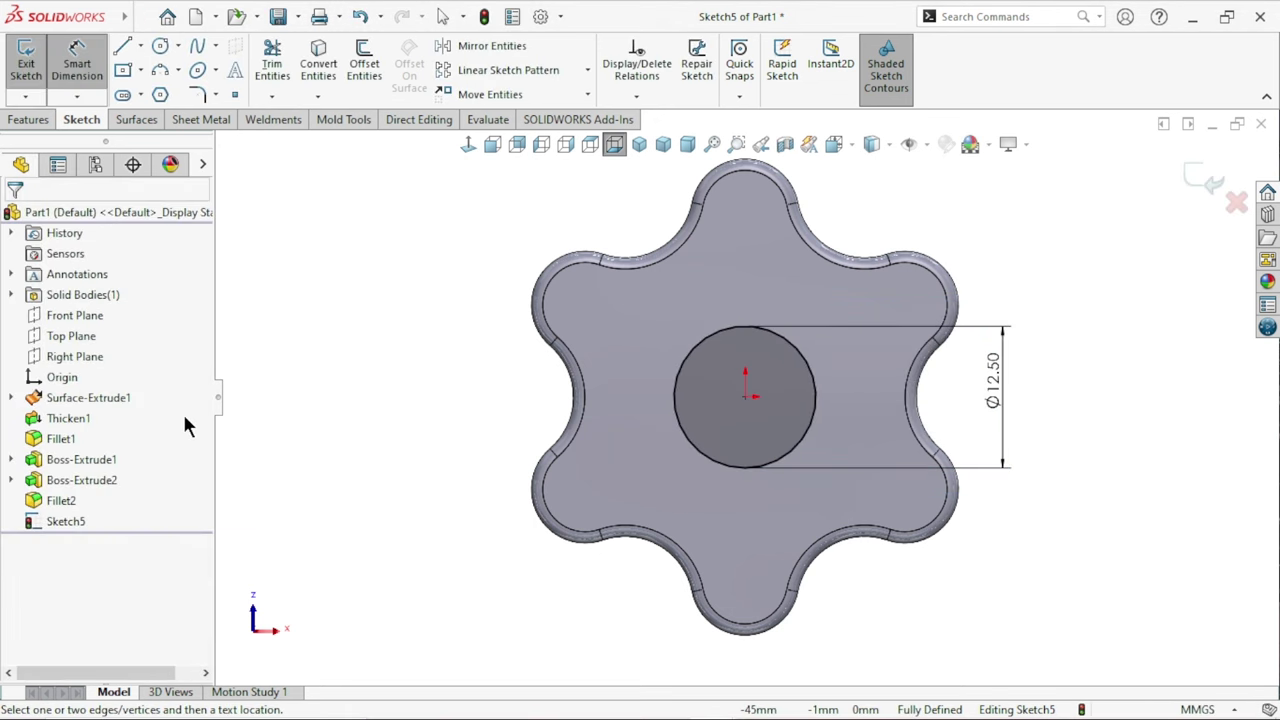
Cut the Ø12.5 circle 2.5 mm deep into the knob.
click(28, 120)
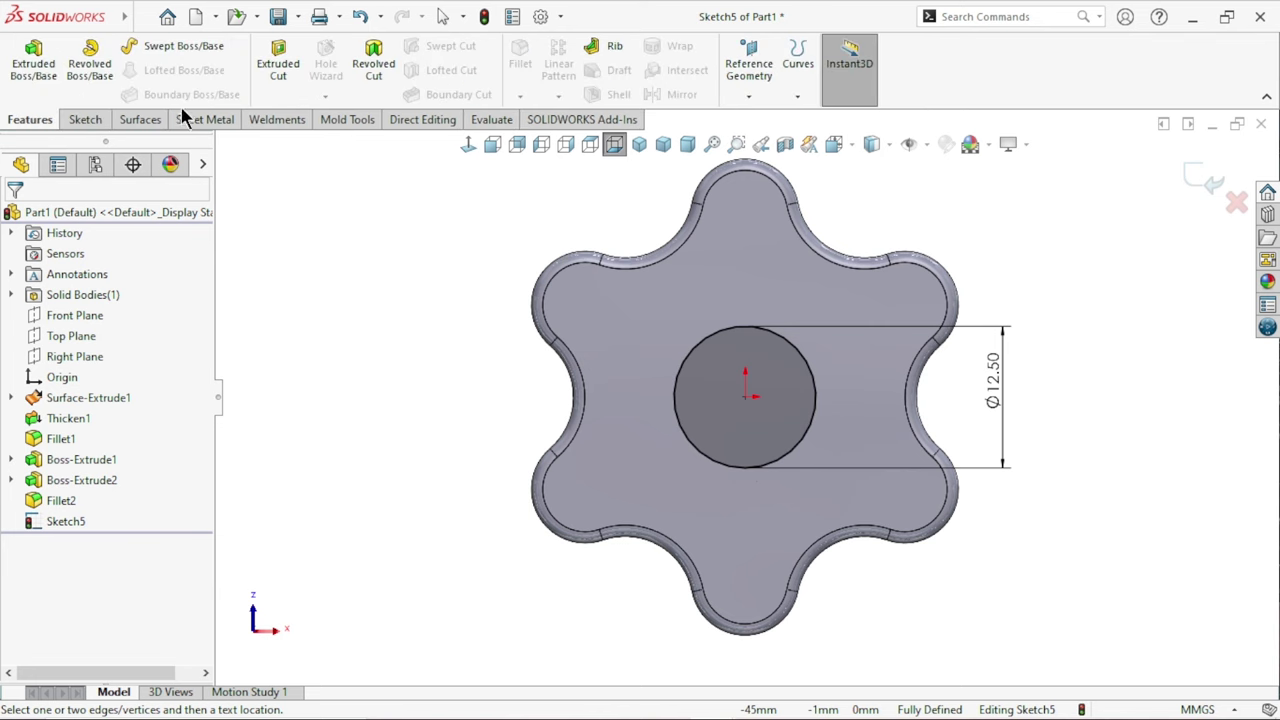
click(275, 76)
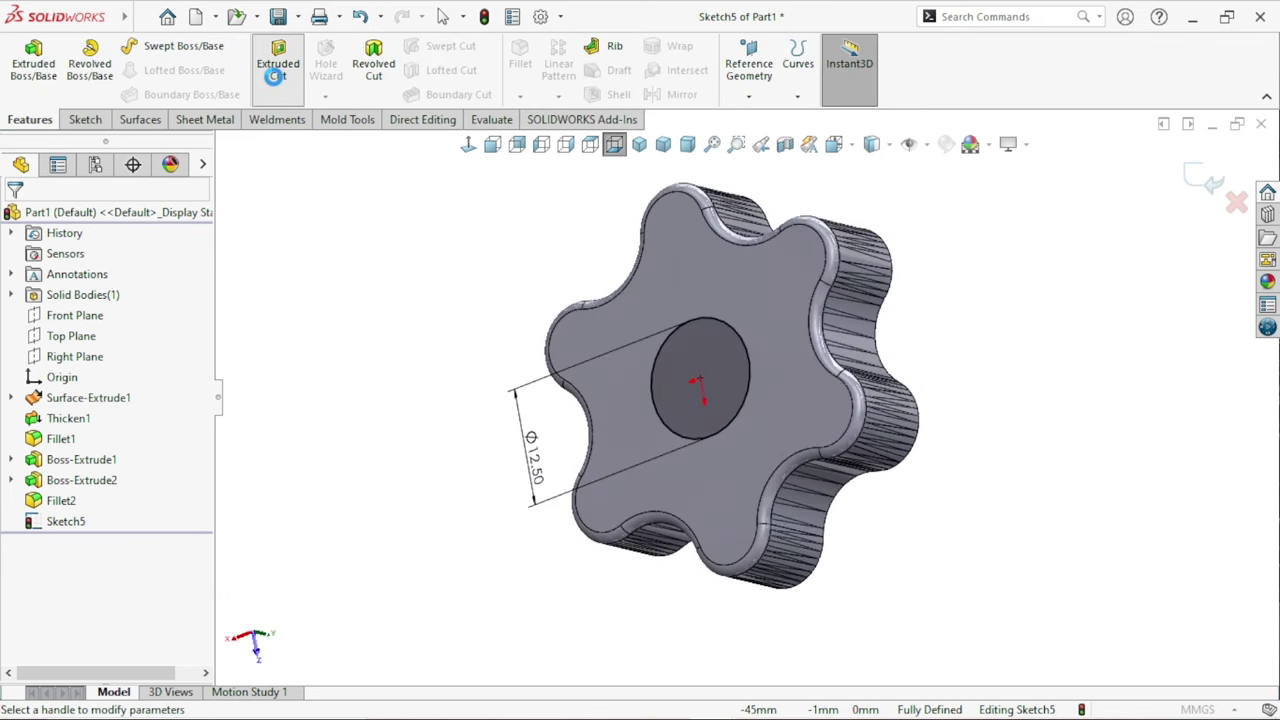
text(2.5)
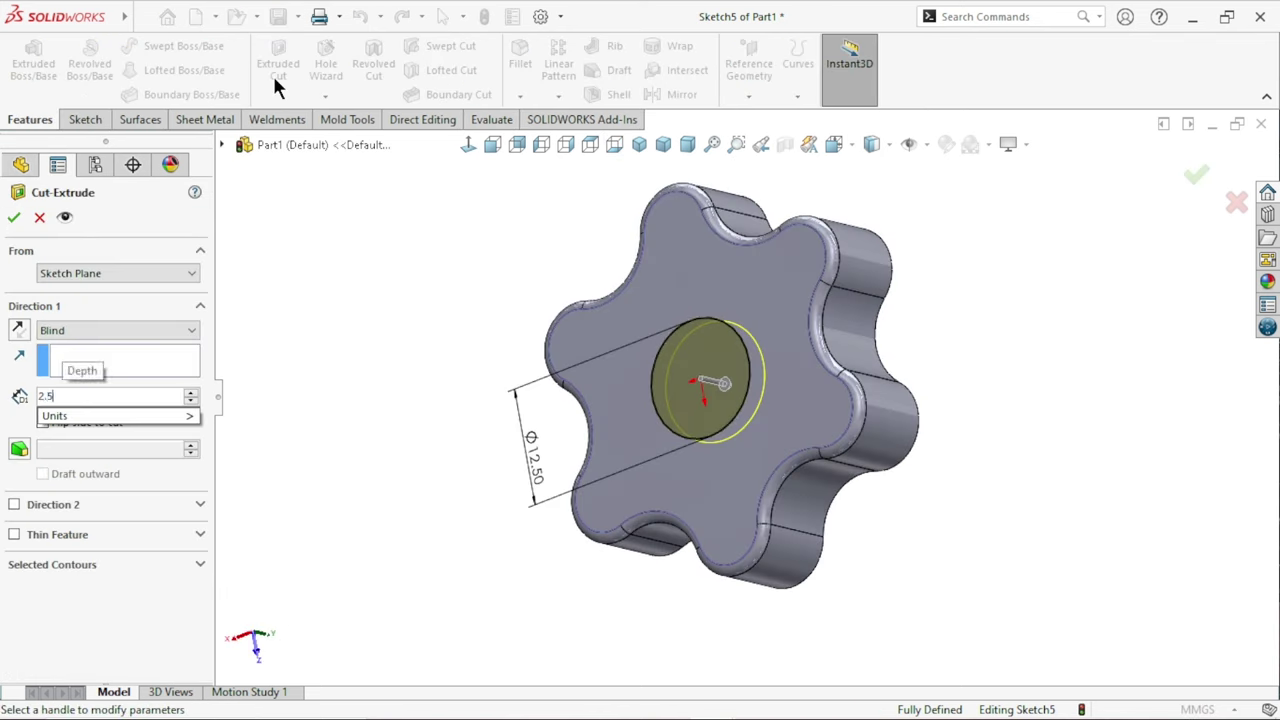
key(Return)
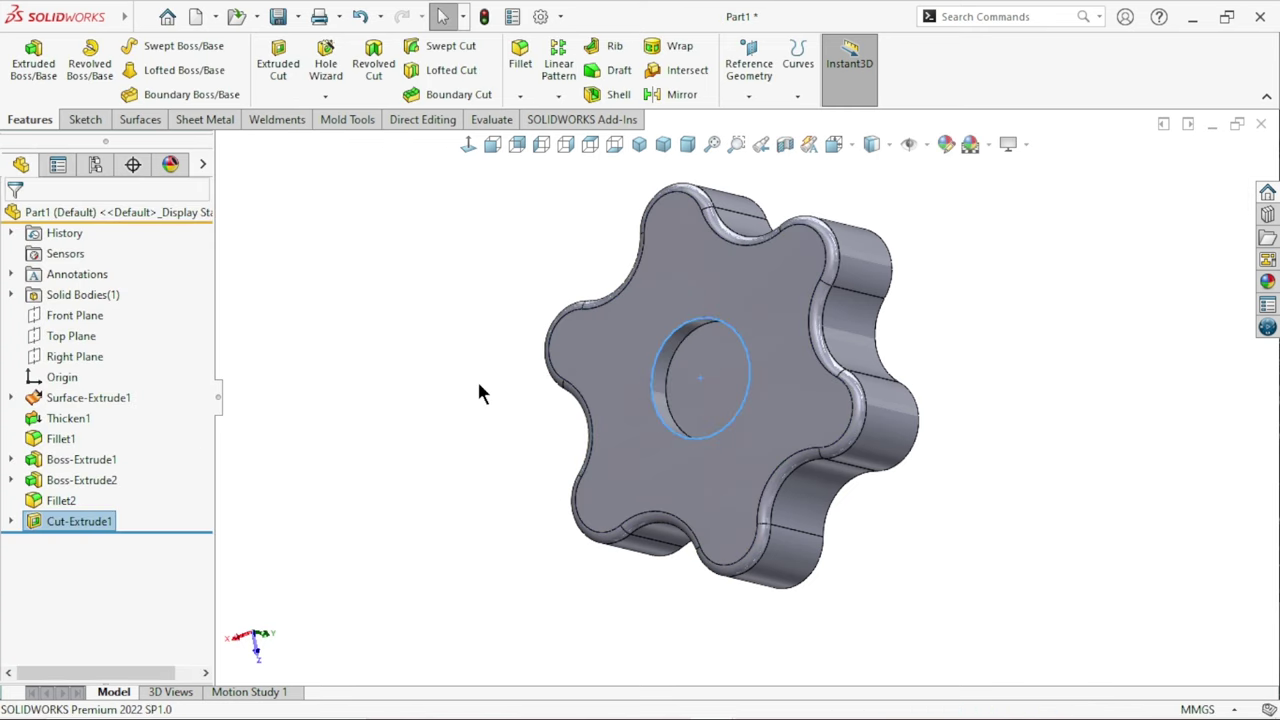
middle_drag(477, 379, 545, 468)
click(979, 578)
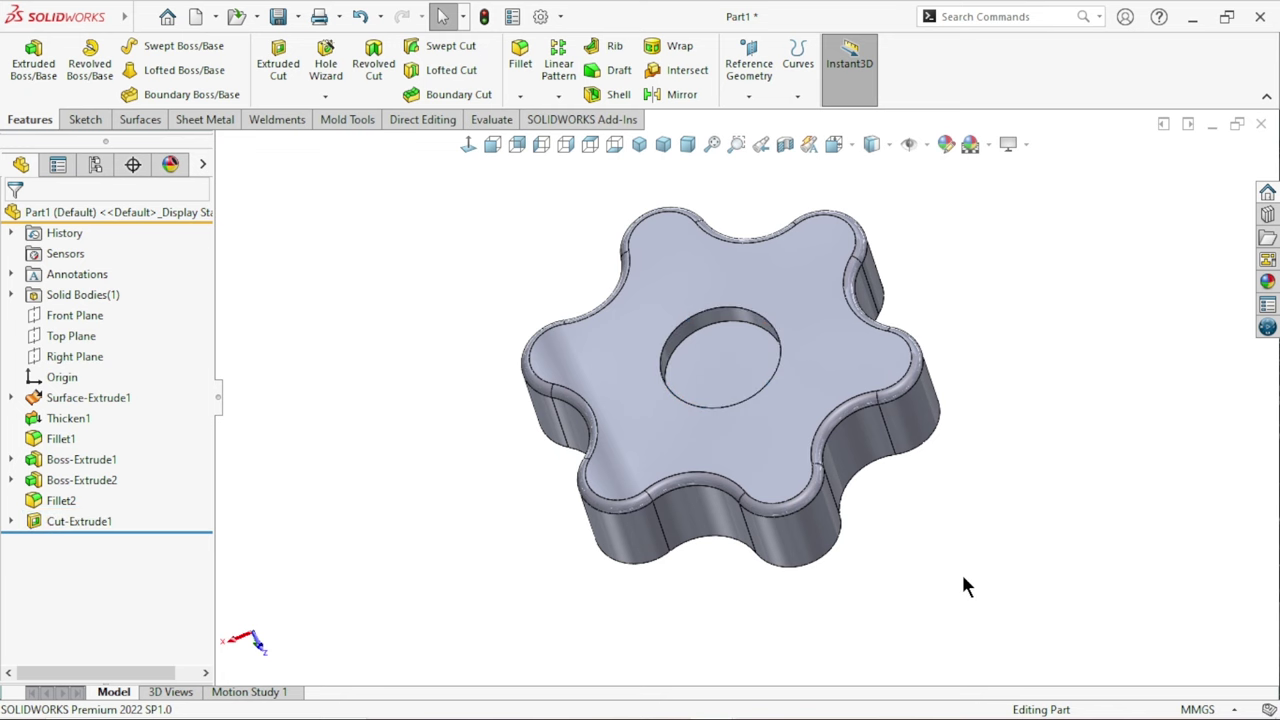
Round the recess's top rim with a 1.5 mm fillet.
scroll(784, 428, down, 3)
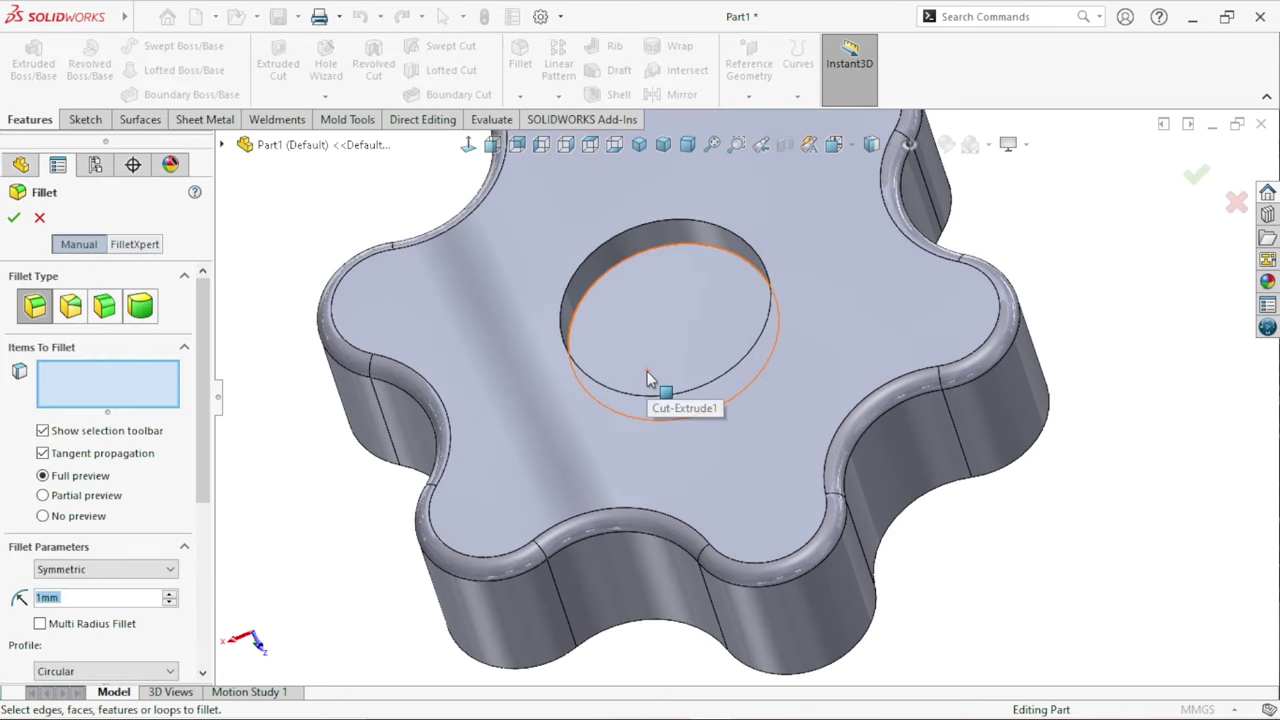
text(15)
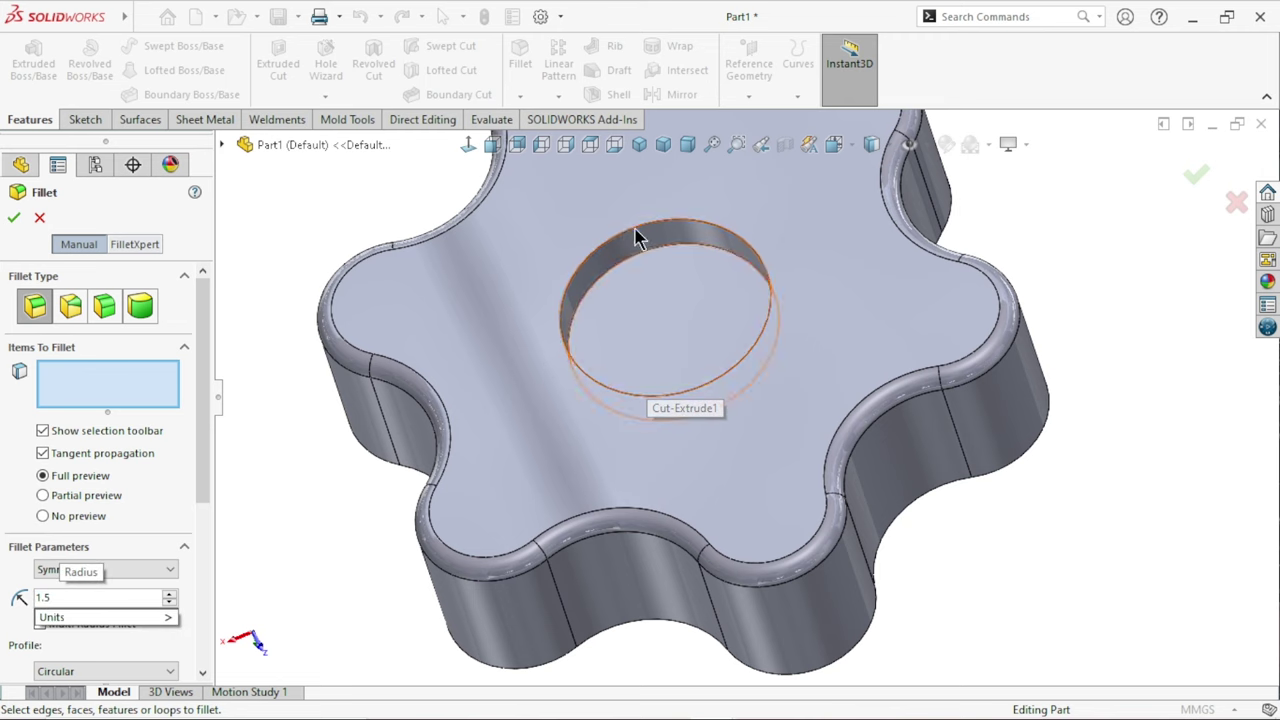
click(622, 240)
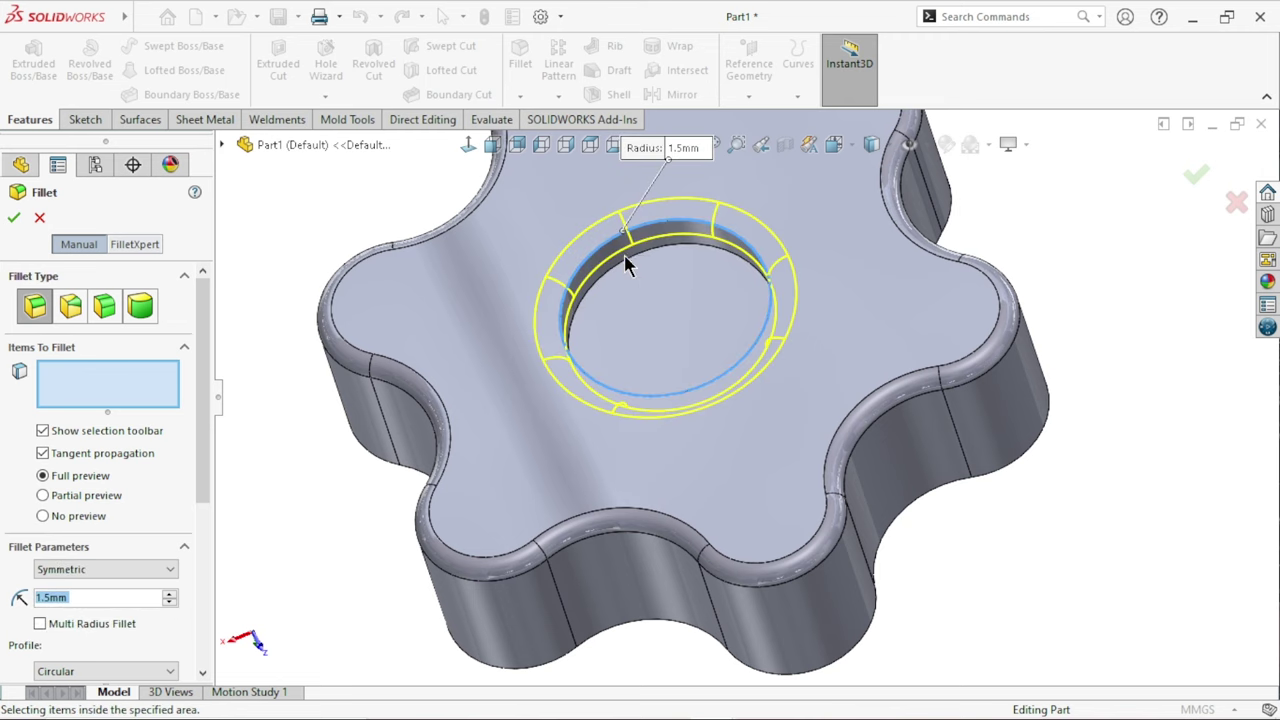
click(14, 218)
scroll(700, 457, up, 3)
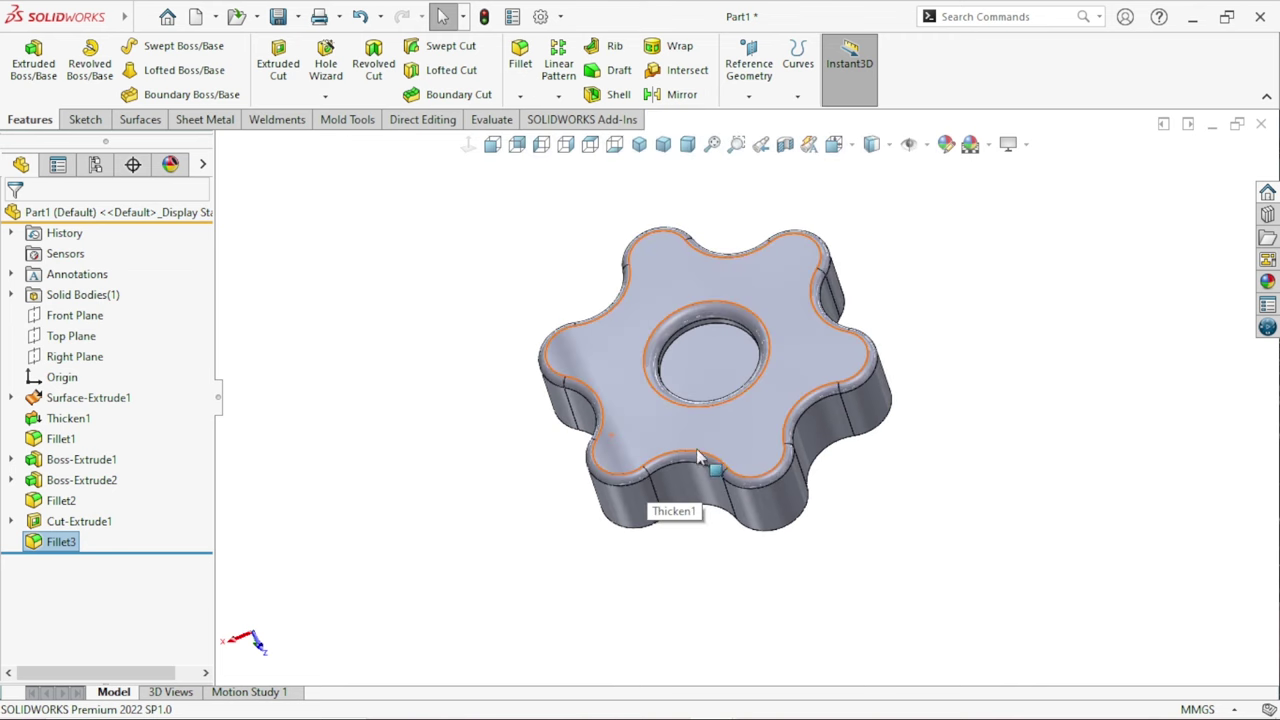
mouse_move(700, 457)
middle_down()
mouse_move(557, 443)
mouse_move(740, 387)
middle_up()
click(740, 387)
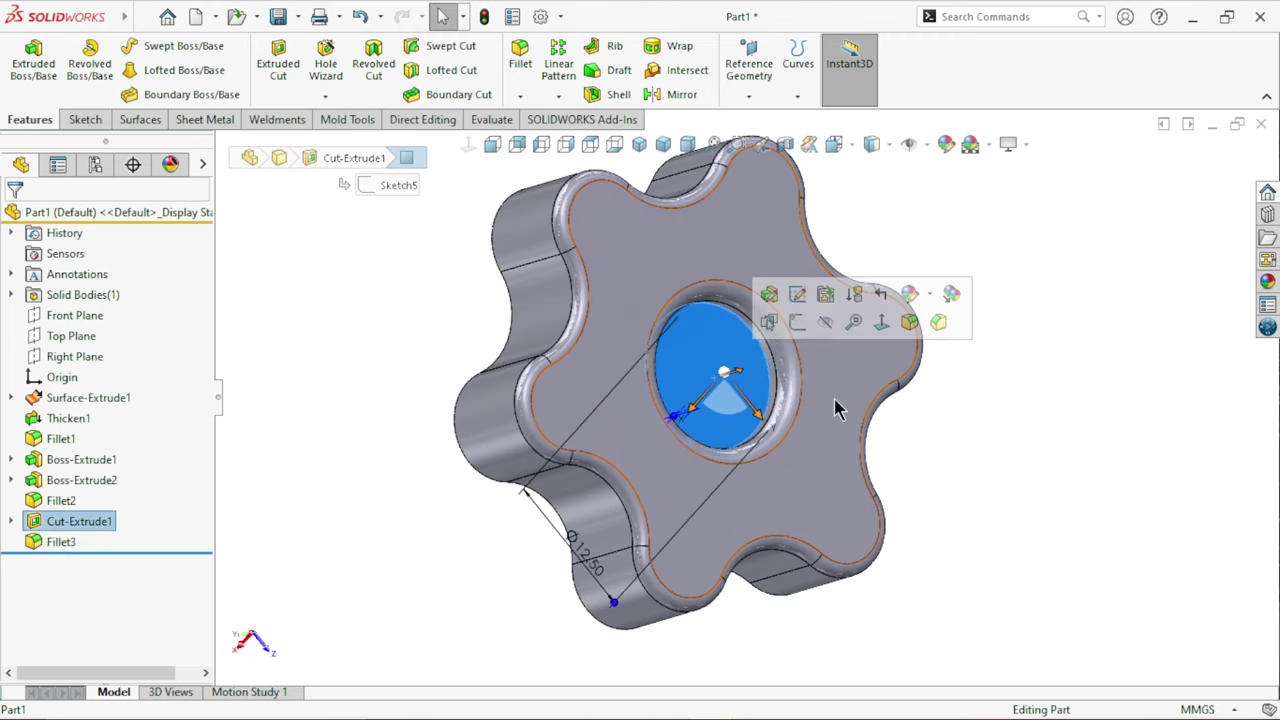
Draw a centre rectangle from the origin on the face inside the hole.
click(796, 322)
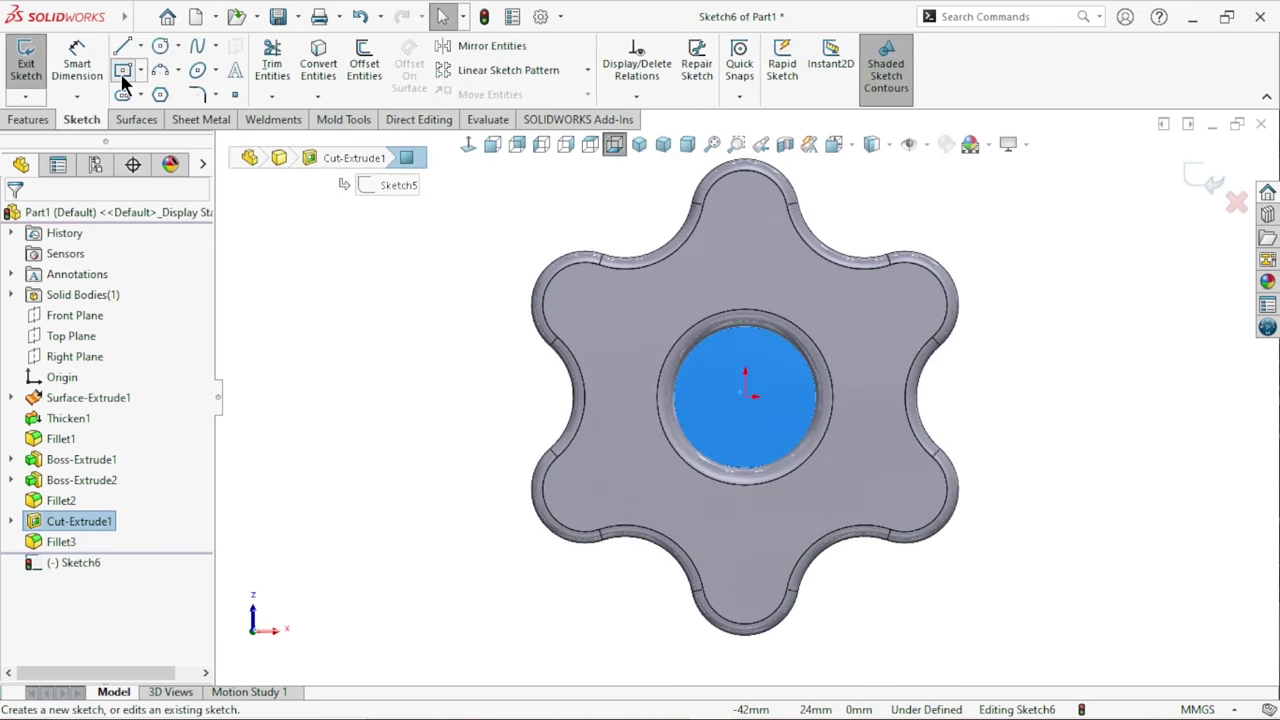
click(122, 72)
click(745, 396)
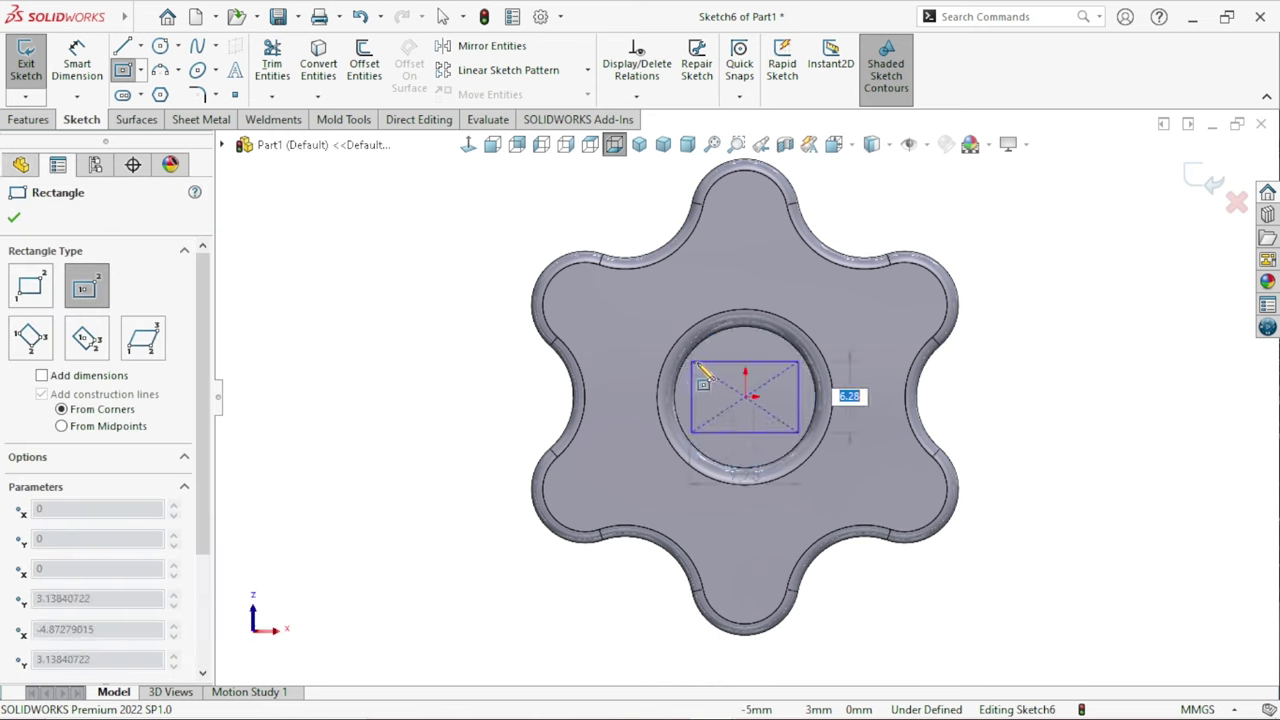
click(711, 362)
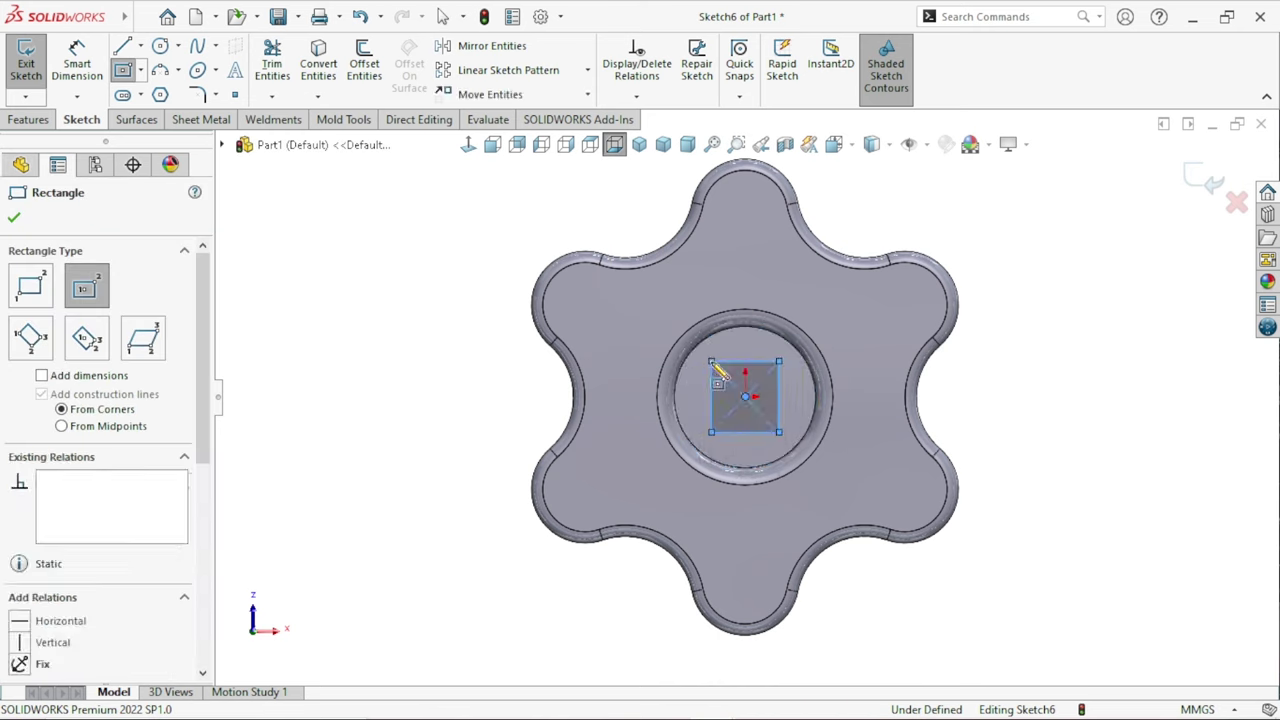
Dimension both sides of the square to 4.60 mm.
click(77, 63)
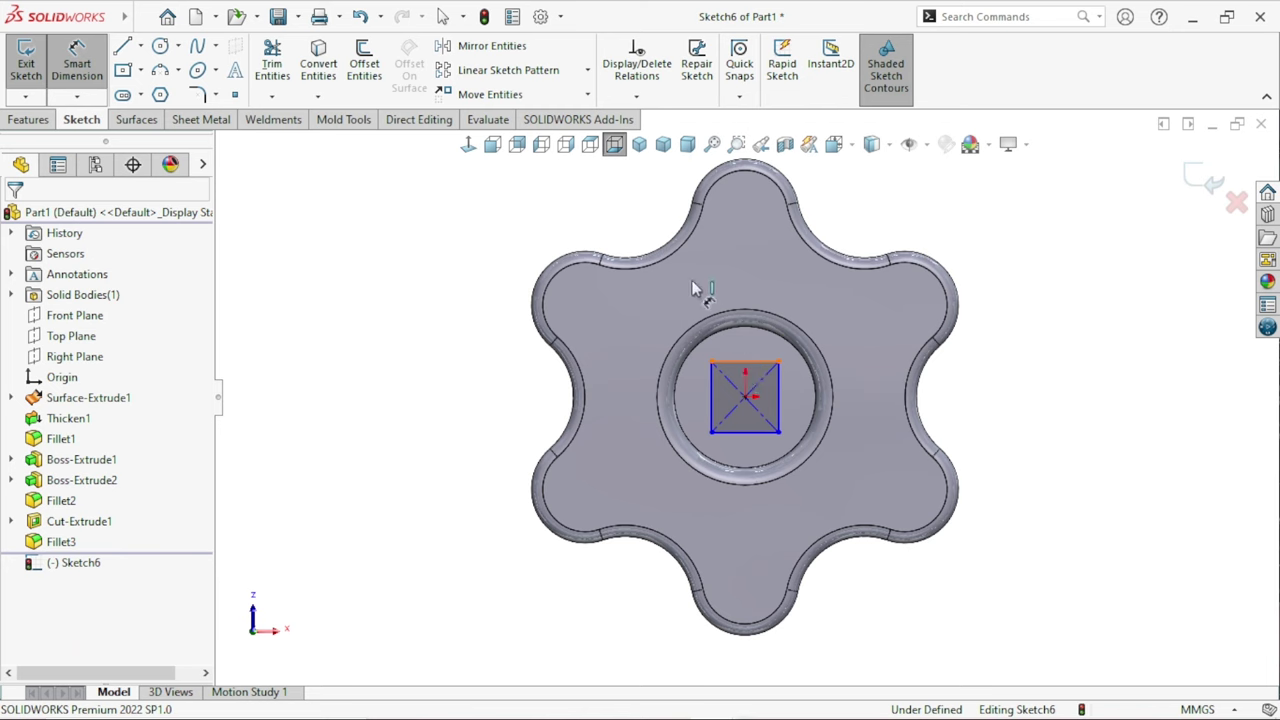
click(640, 305)
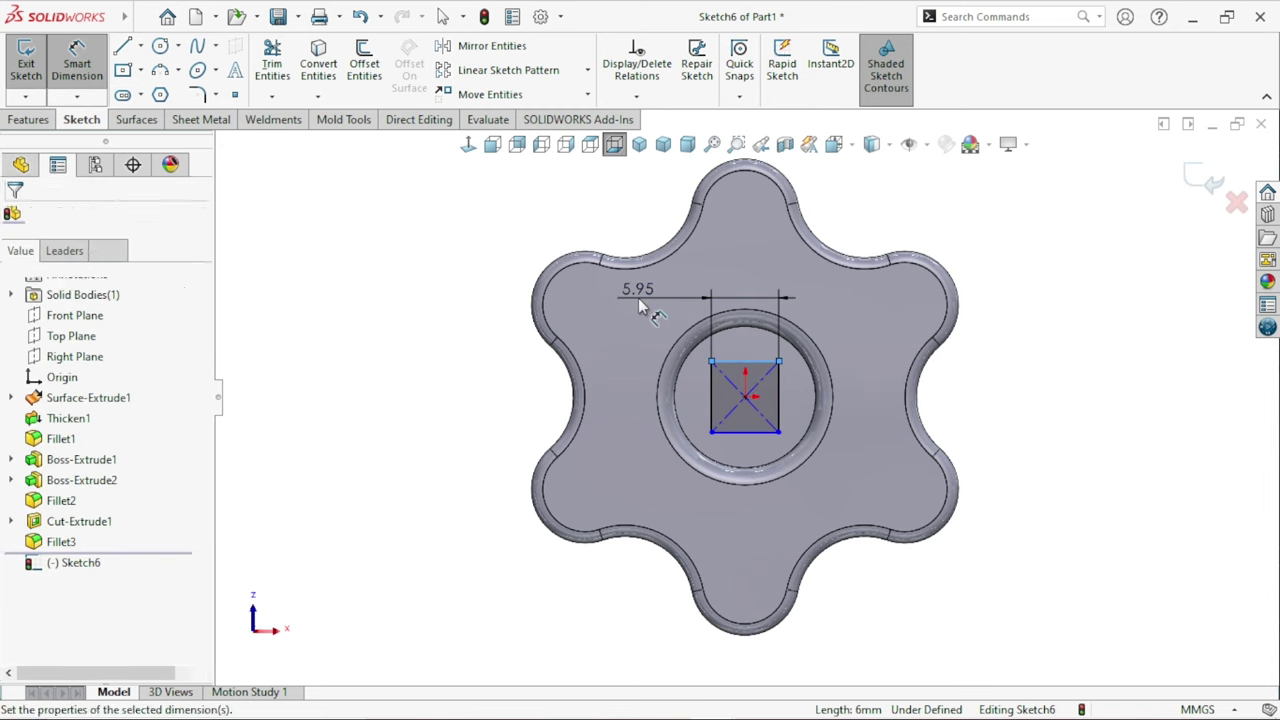
text(4.6)
key(Return)
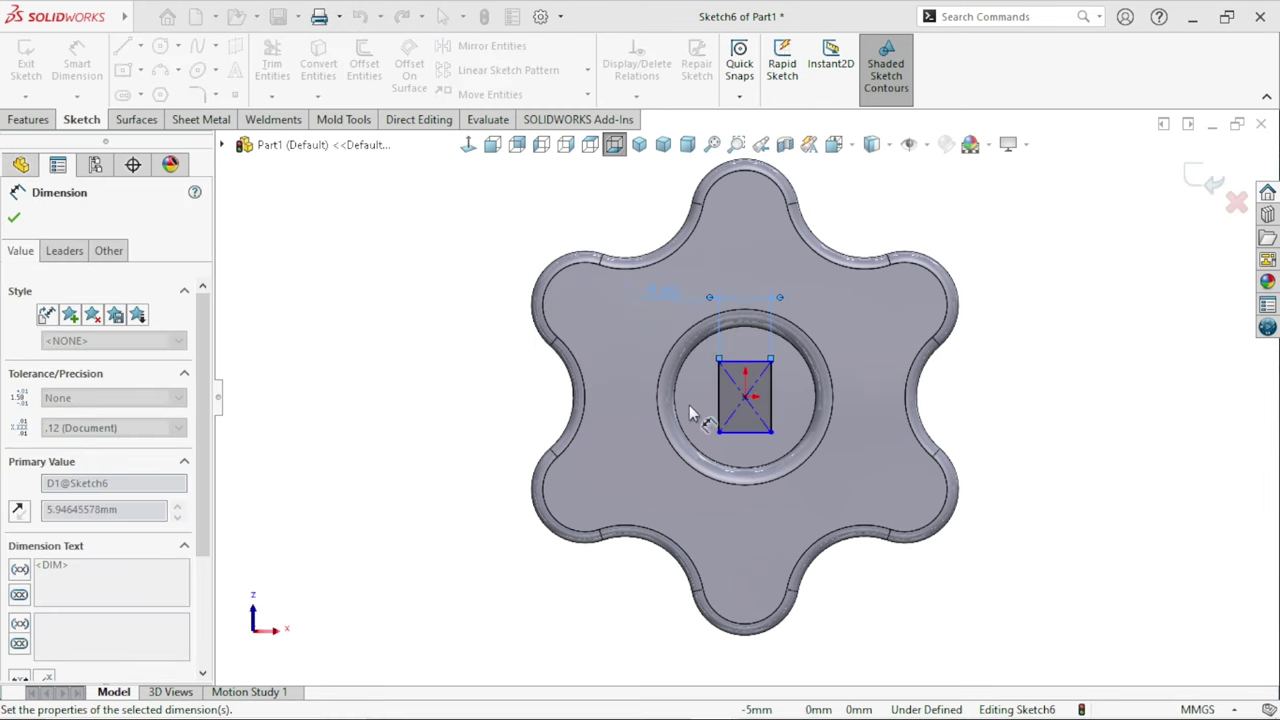
click(718, 410)
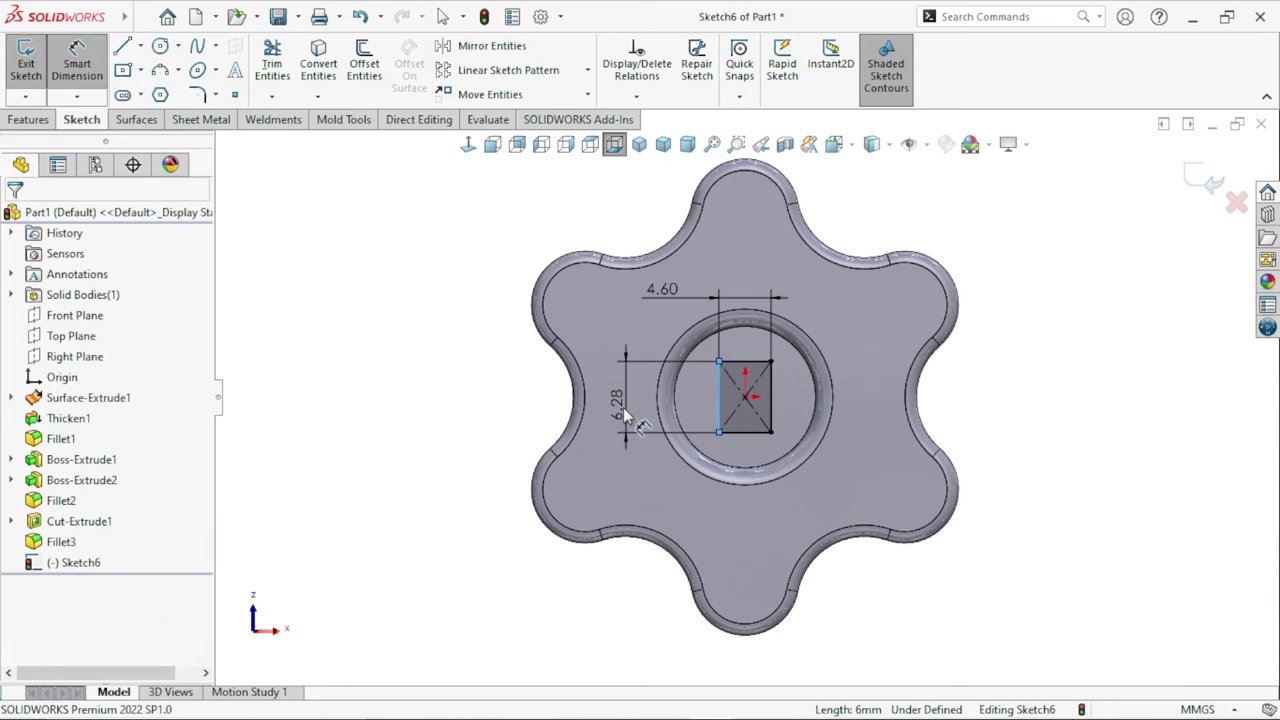
click(623, 409)
key(Return)
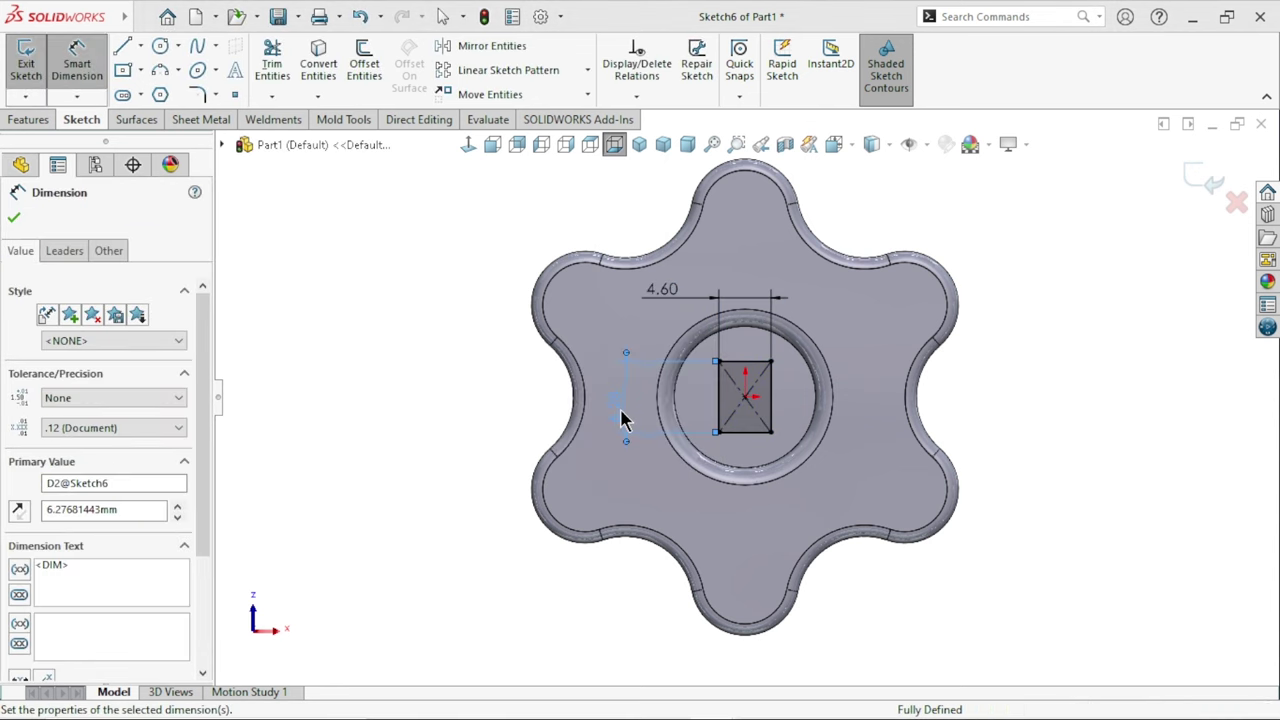
click(14, 222)
click(33, 126)
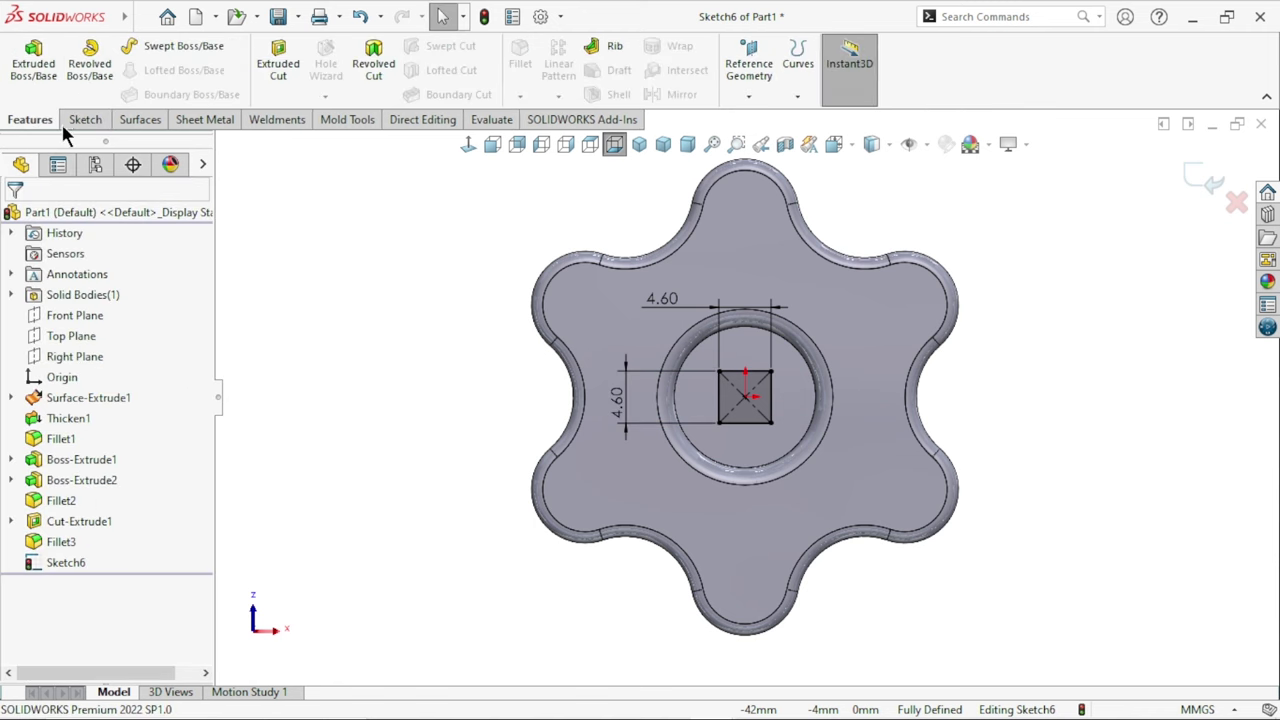
click(280, 93)
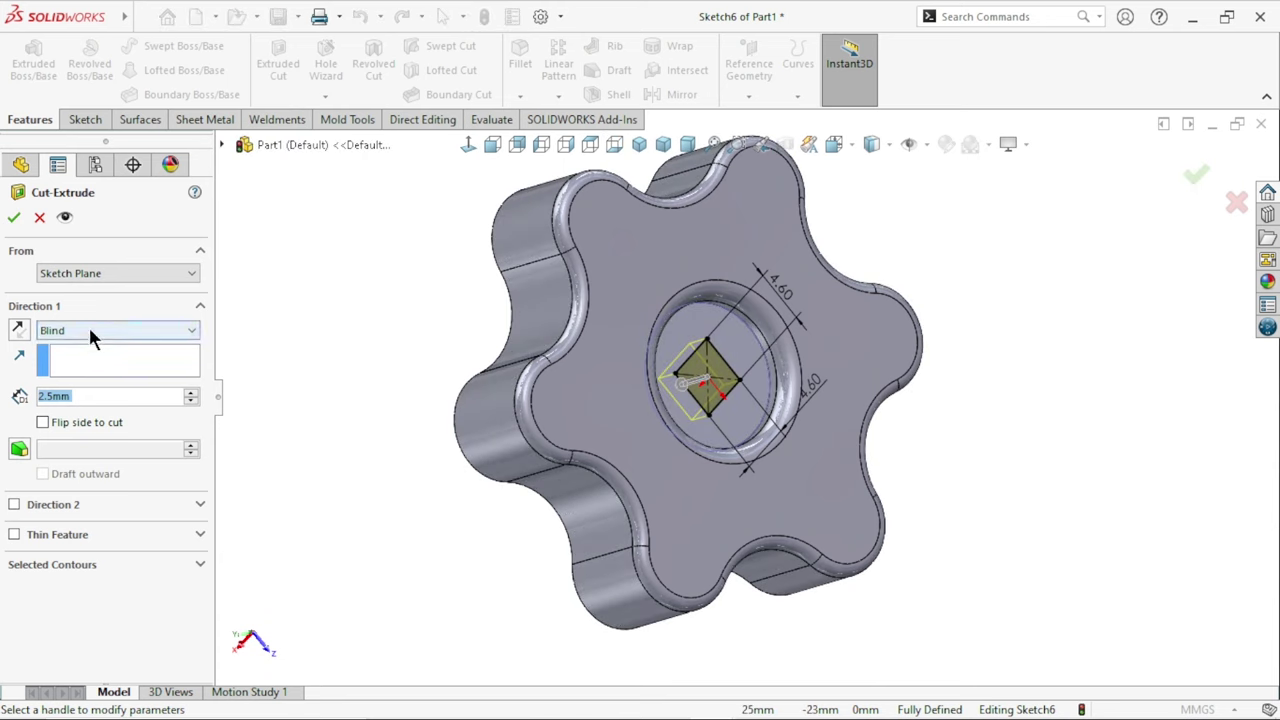
Set the square cut to Up To Next, starting from a 1 mm offset.
click(89, 331)
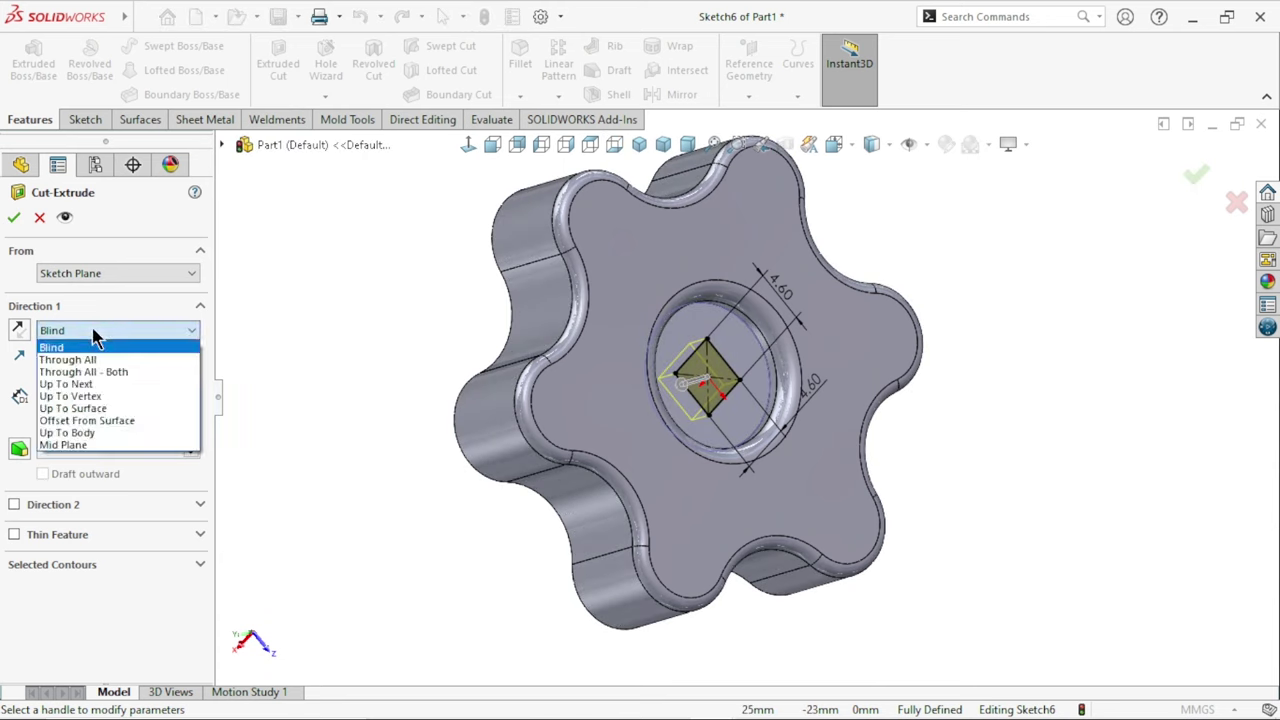
click(113, 386)
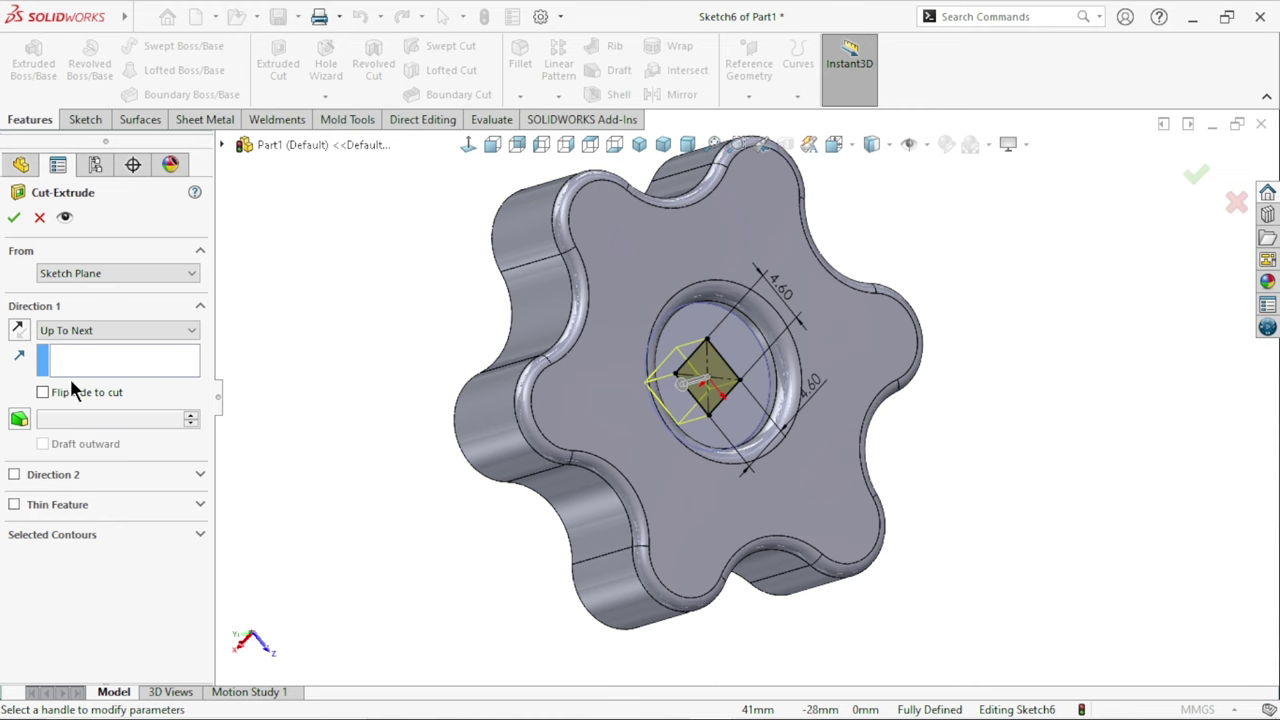
middle_drag(371, 434, 343, 420)
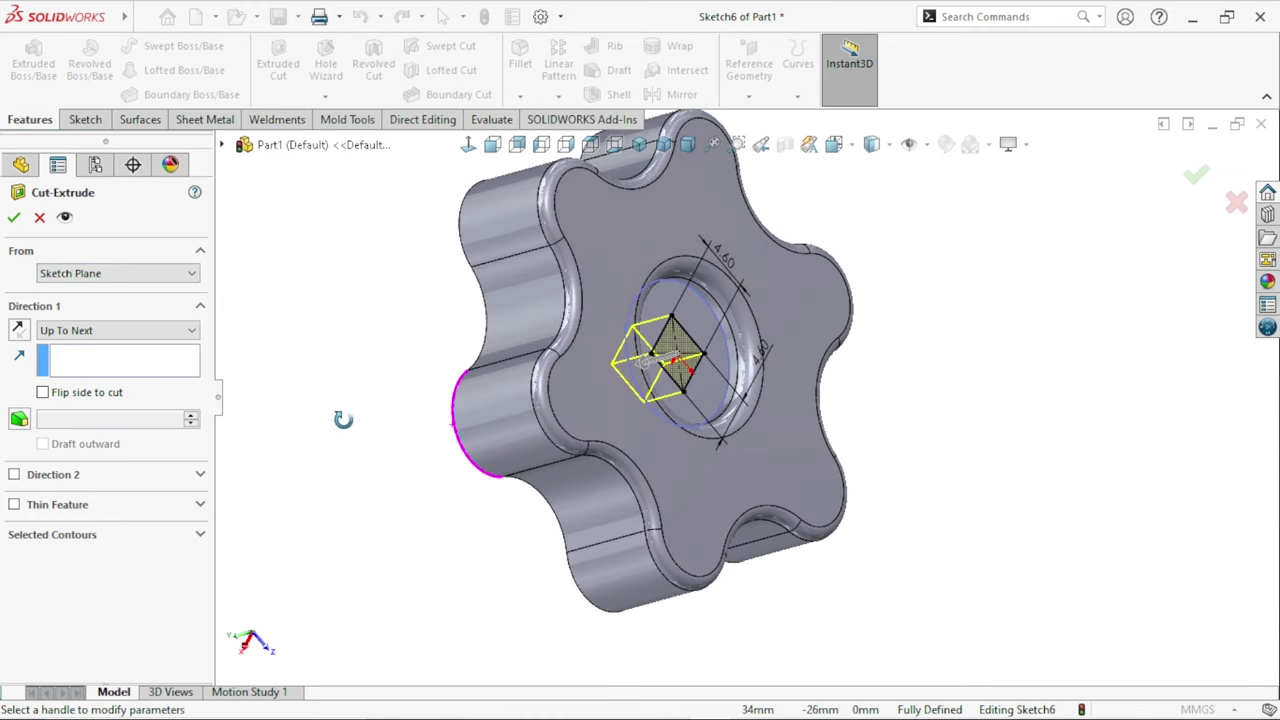
click(93, 273)
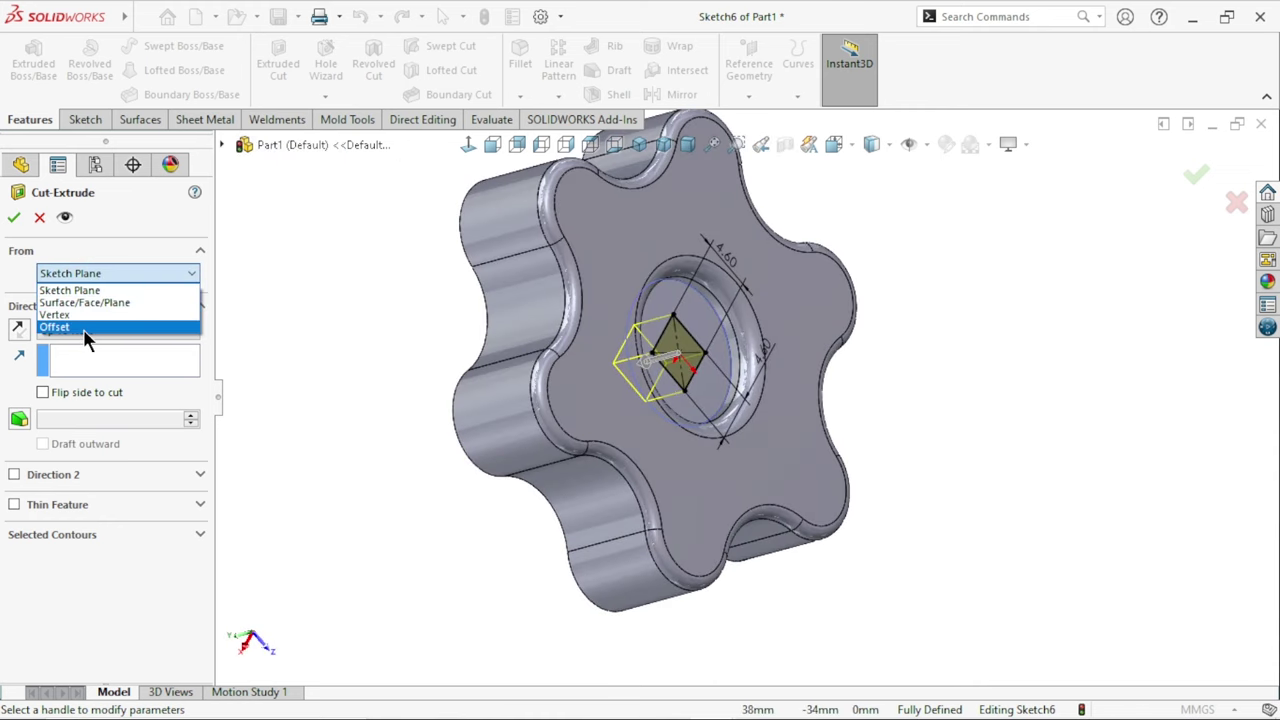
click(78, 320)
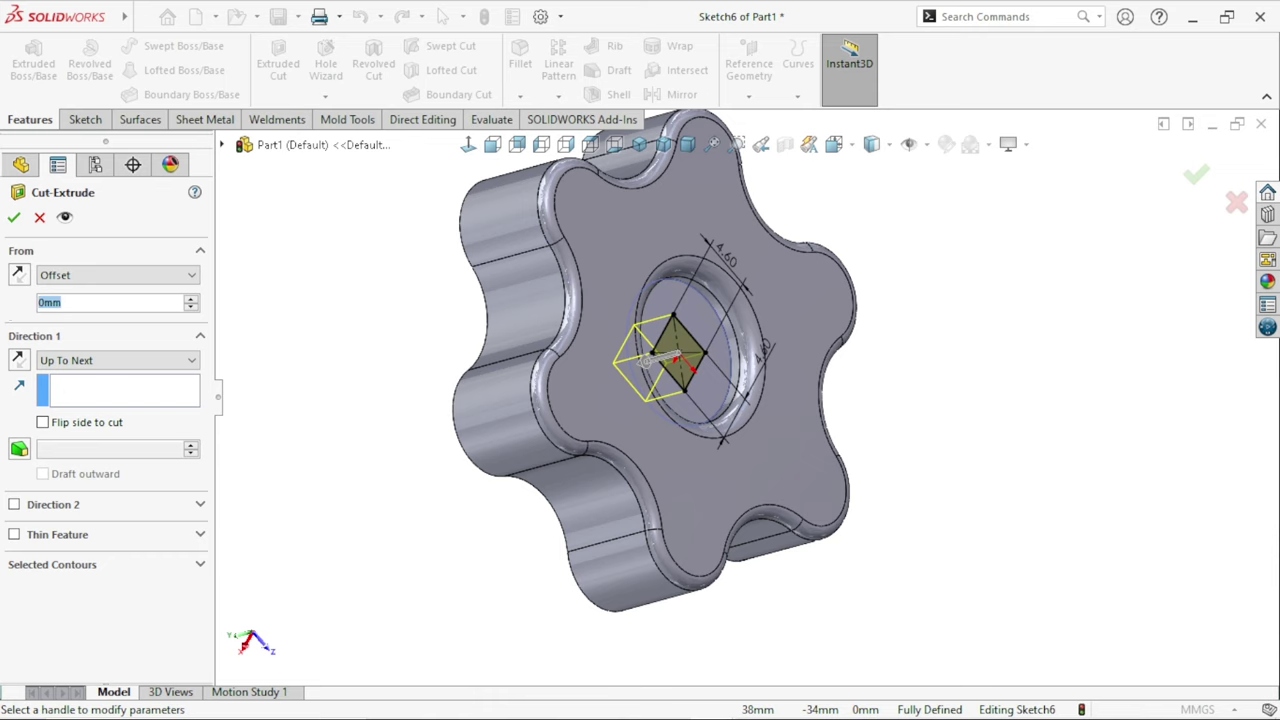
text(1)
key(Return)
middle_drag(697, 388, 349, 413)
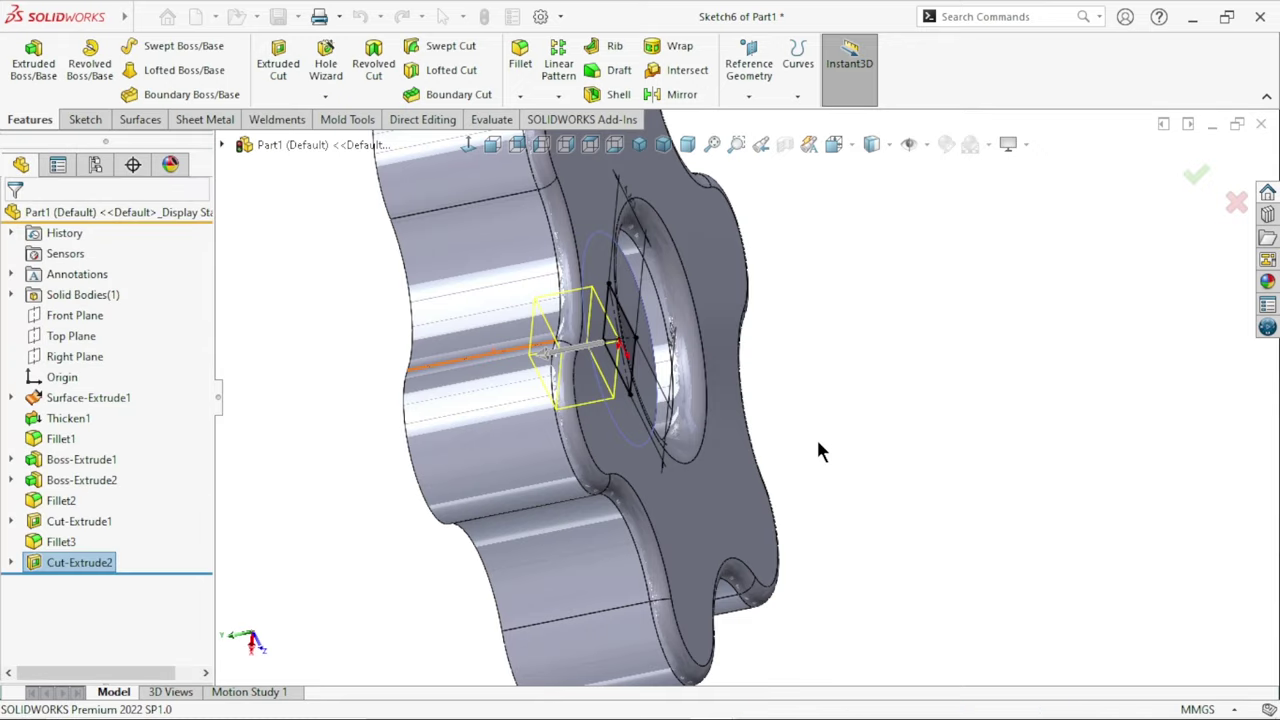
Orbit to inspect the square cut and select the face inside the hole.
mouse_move(638, 474)
middle_down()
mouse_move(560, 440)
mouse_move(811, 514)
mouse_move(808, 364)
mouse_move(711, 543)
mouse_move(749, 477)
mouse_move(420, 397)
middle_up()
scroll(614, 400, up, 3)
mouse_move(614, 400)
middle_down()
mouse_move(857, 486)
mouse_move(724, 414)
middle_up()
click(724, 414)
Sketch an origin-centred circle on the hole face dimensioned to Ø3.20 mm.
click(759, 297)
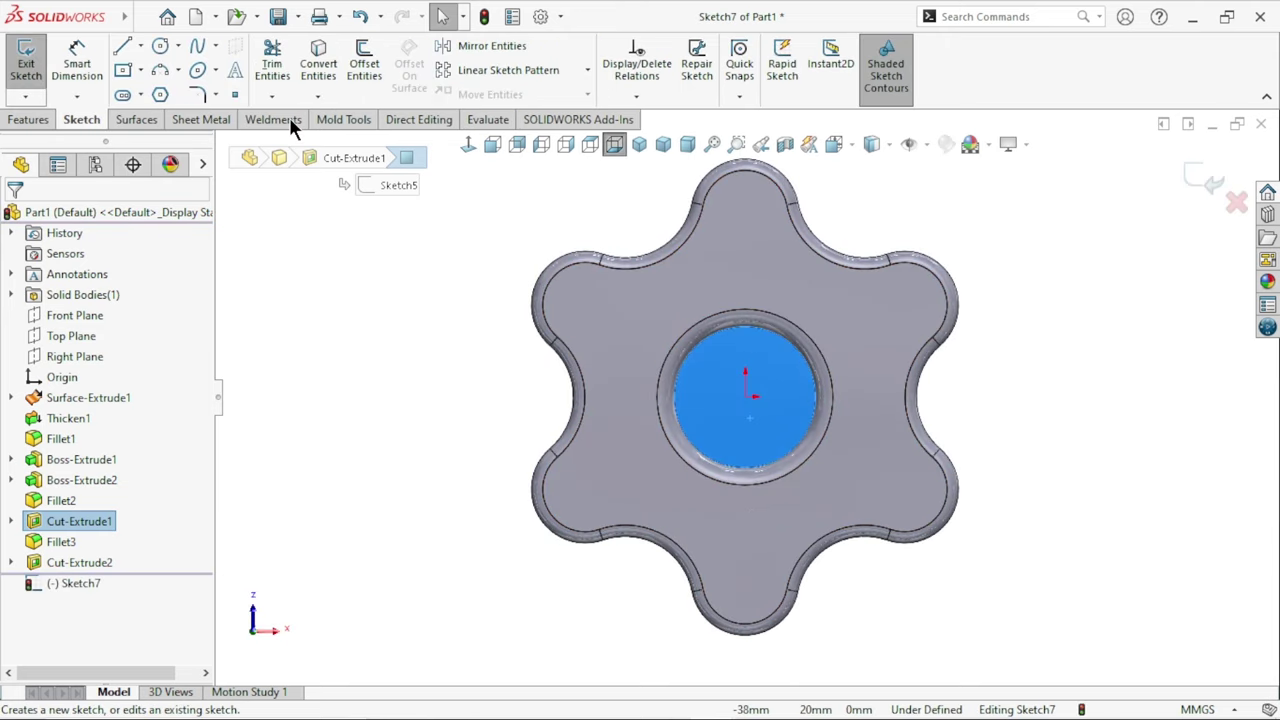
click(160, 46)
click(745, 396)
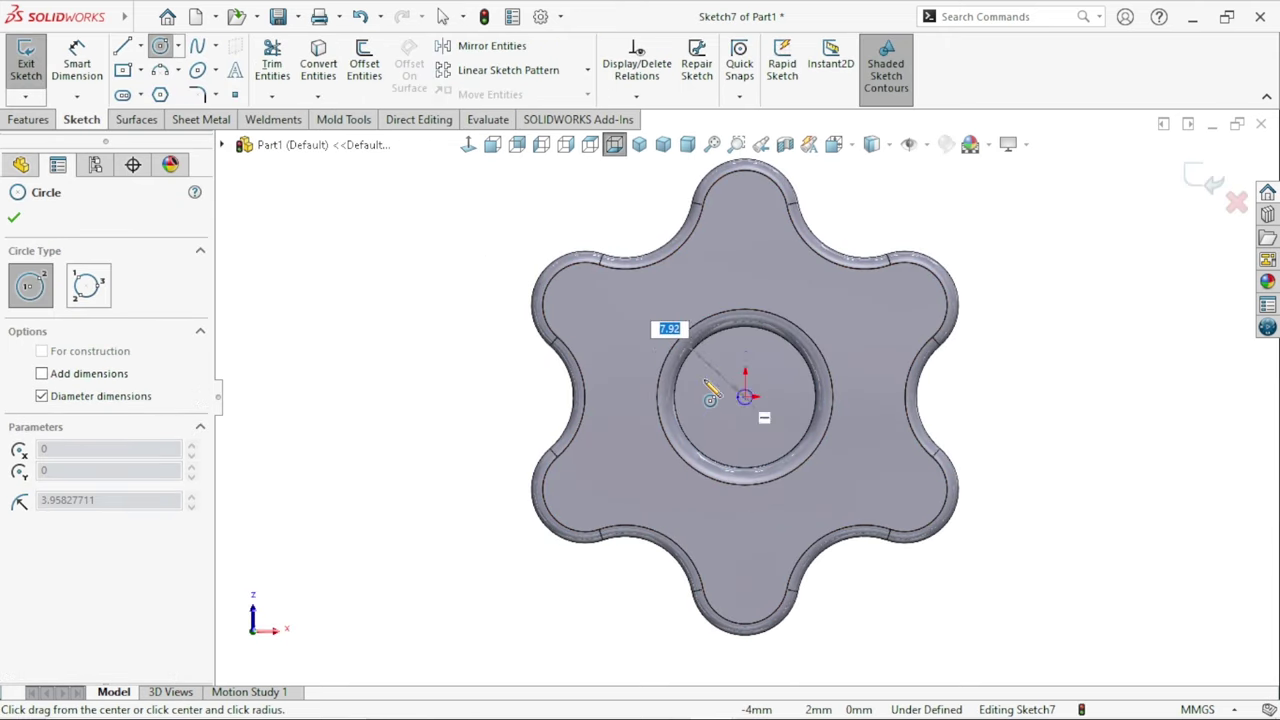
click(708, 388)
click(77, 62)
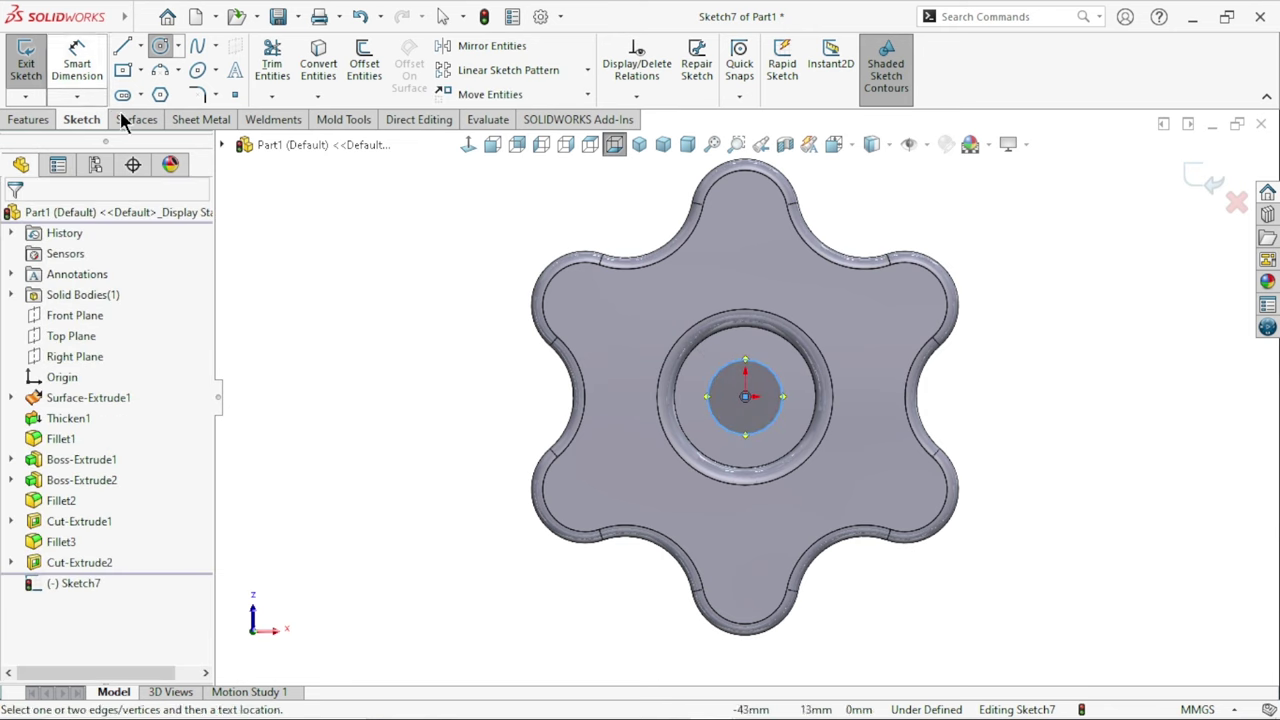
click(783, 404)
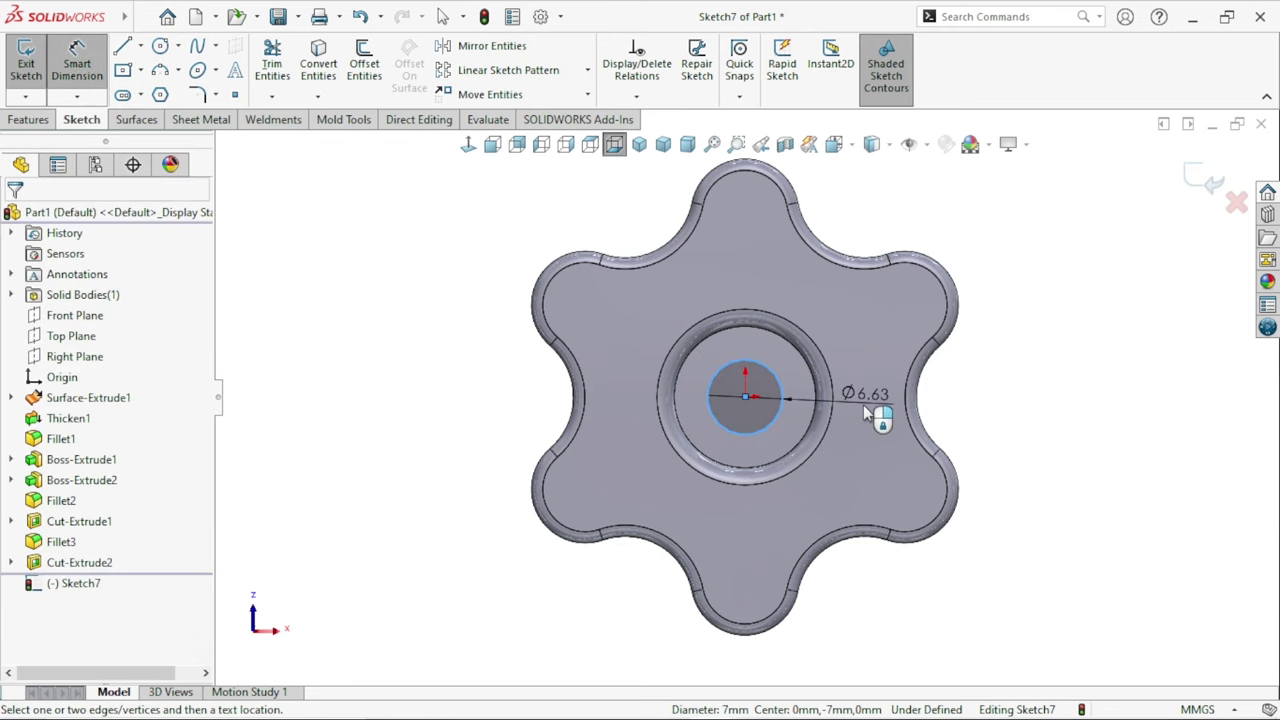
click(864, 405)
text(7)
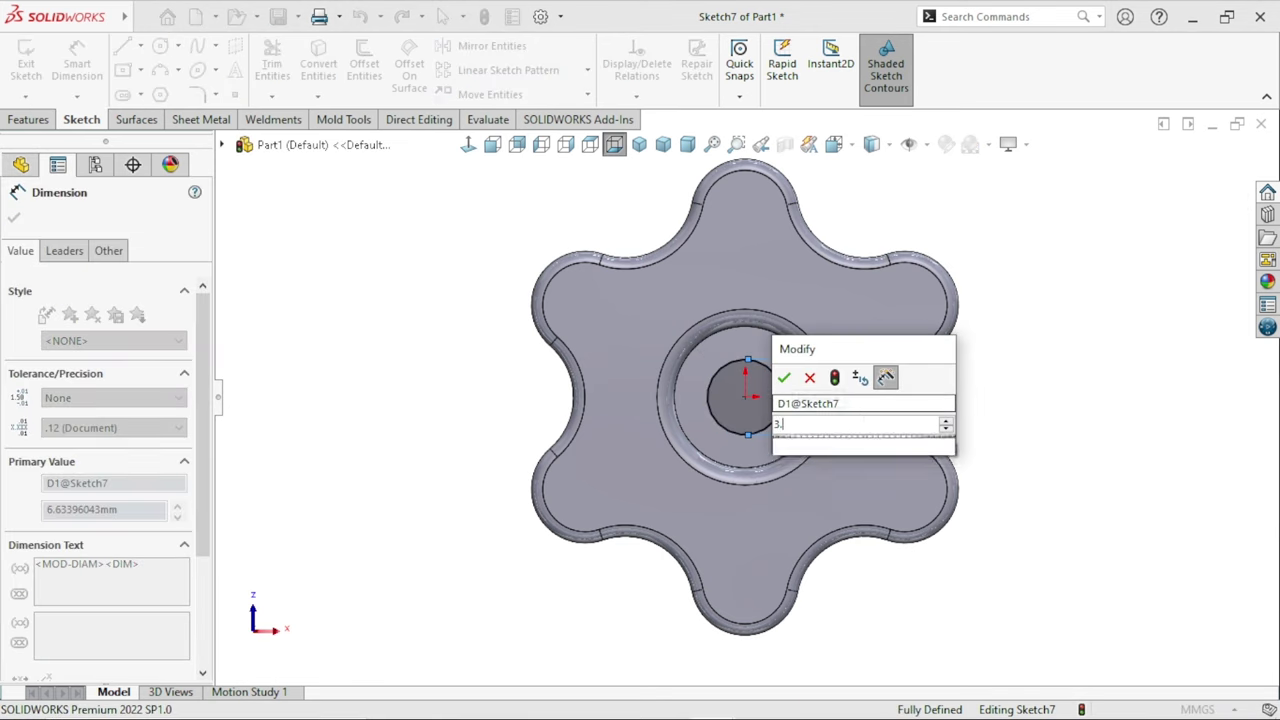
key(Return)
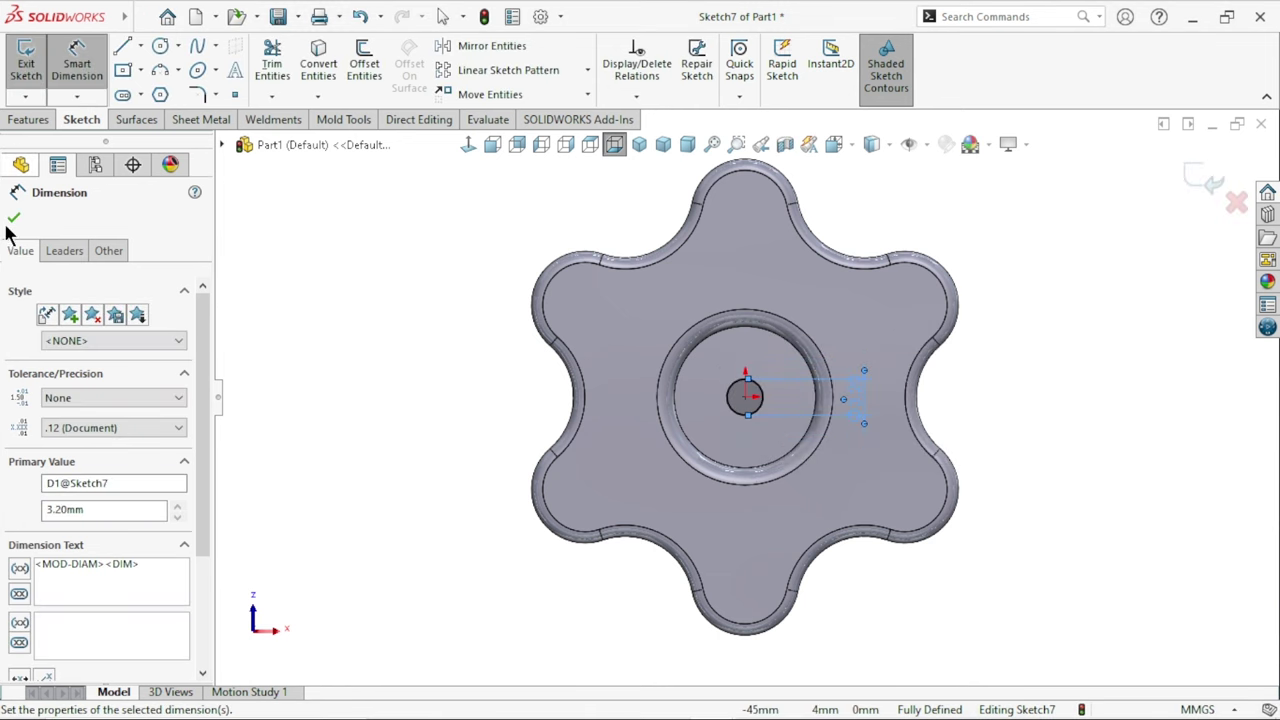
click(13, 220)
click(28, 119)
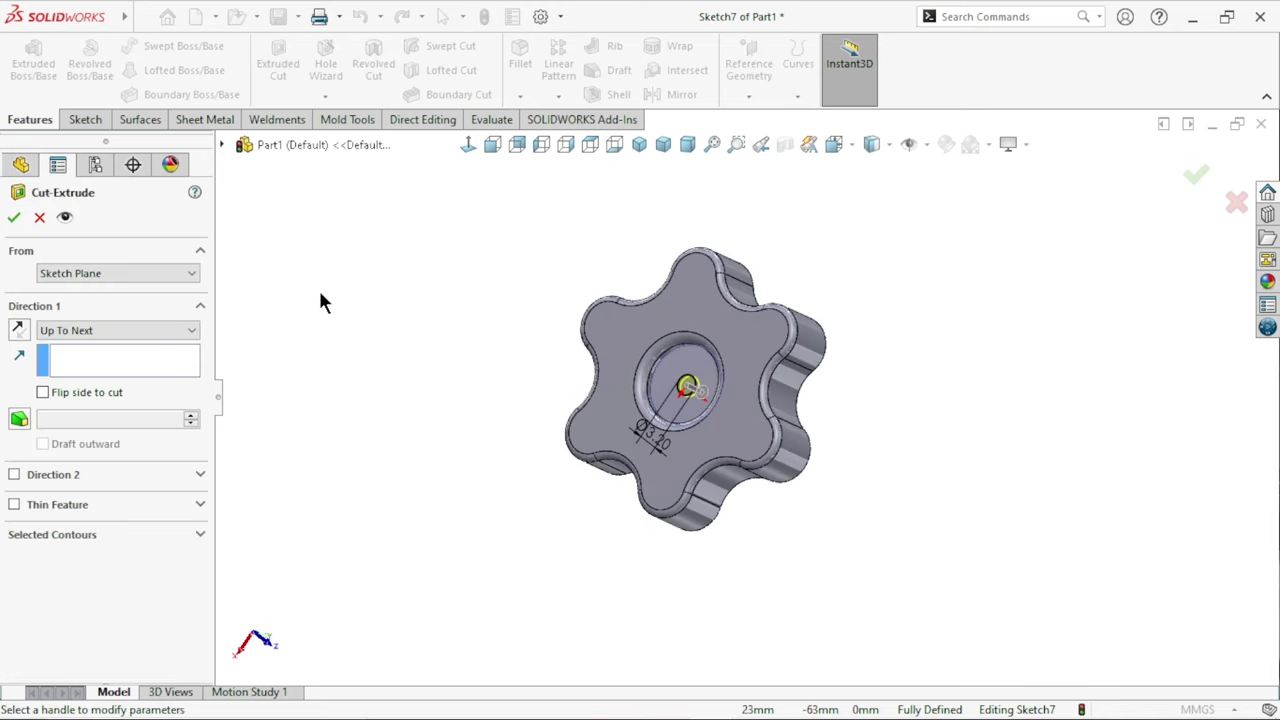
Create the Ø3.20 mm Up To Next cut and orbit to view the socket.
click(14, 218)
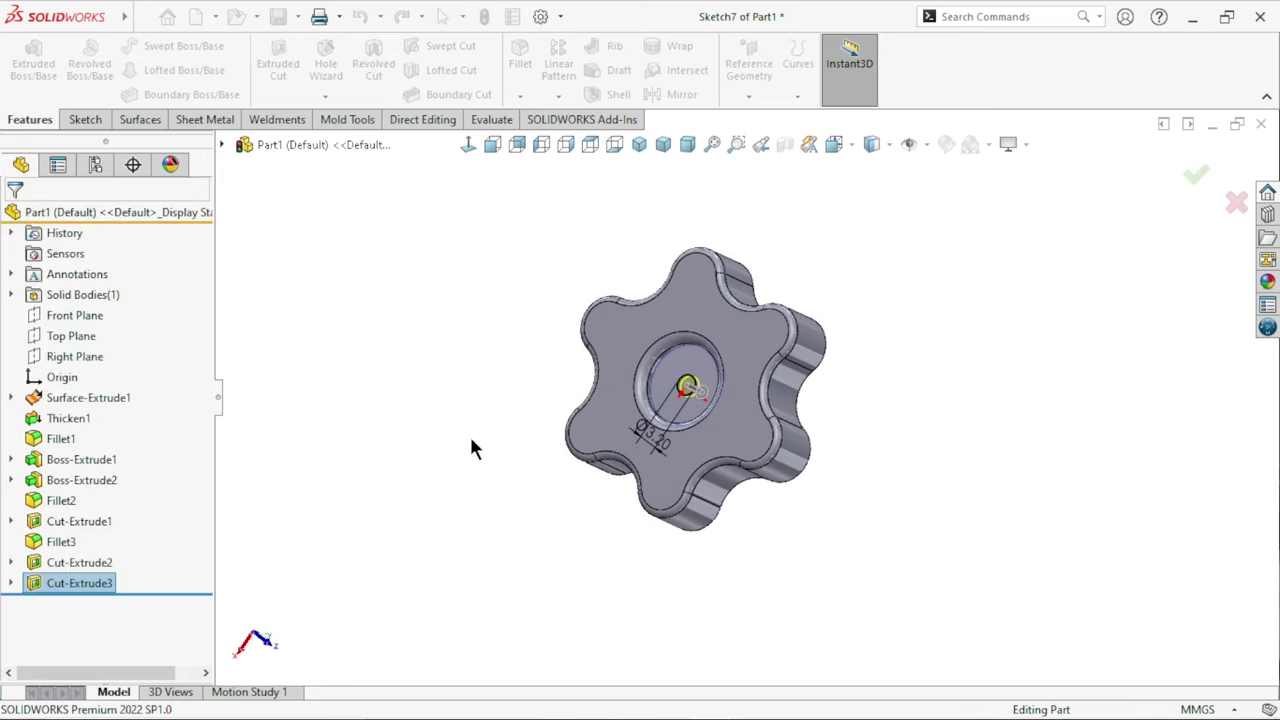
mouse_move(478, 532)
middle_down()
mouse_move(535, 456)
mouse_move(807, 482)
mouse_move(762, 397)
mouse_move(557, 495)
mouse_move(727, 482)
mouse_move(543, 451)
mouse_move(1040, 513)
middle_up()
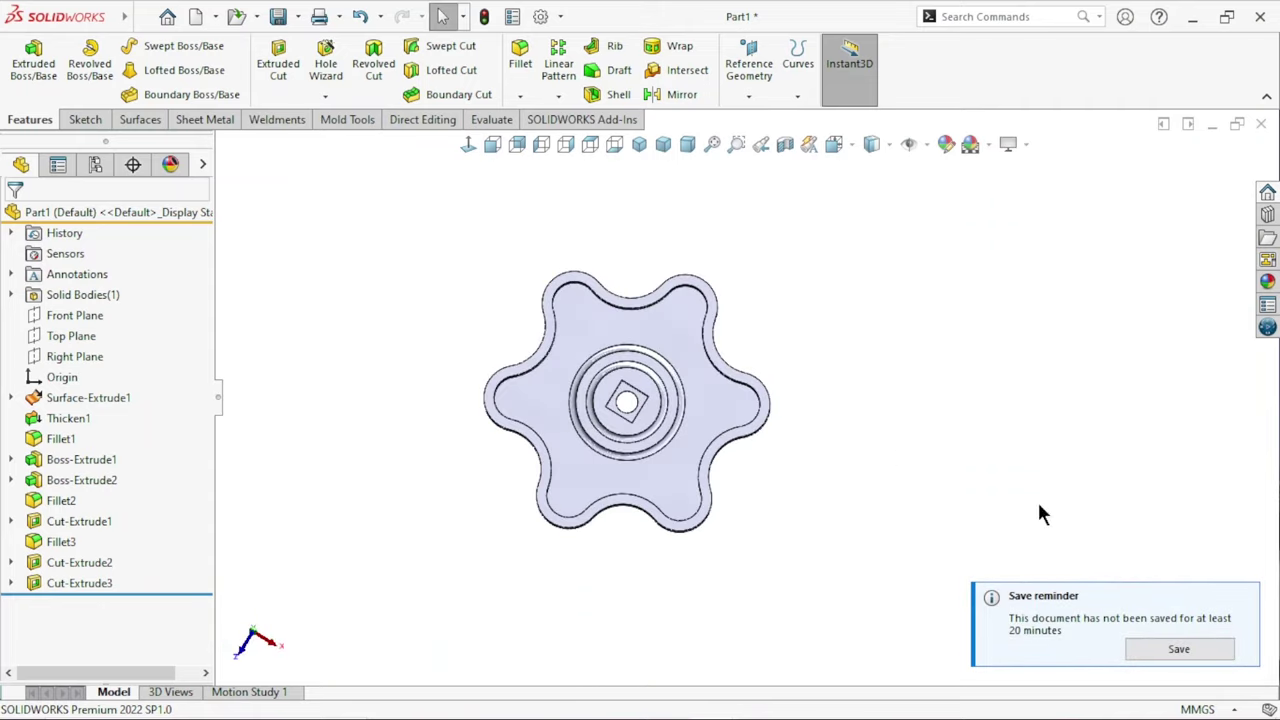
Round the inner star edge, where pocket walls meet the floor, with a 1.5 mm fillet (Fillet4).
click(1245, 597)
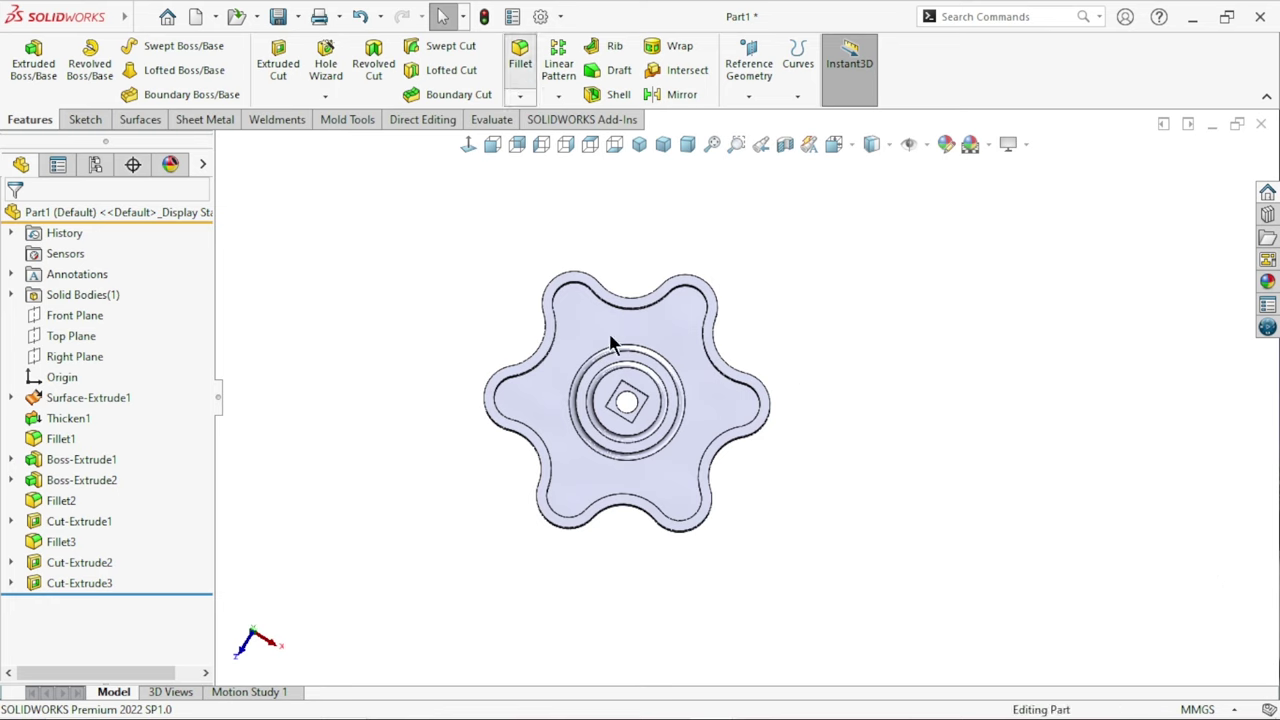
key(f)
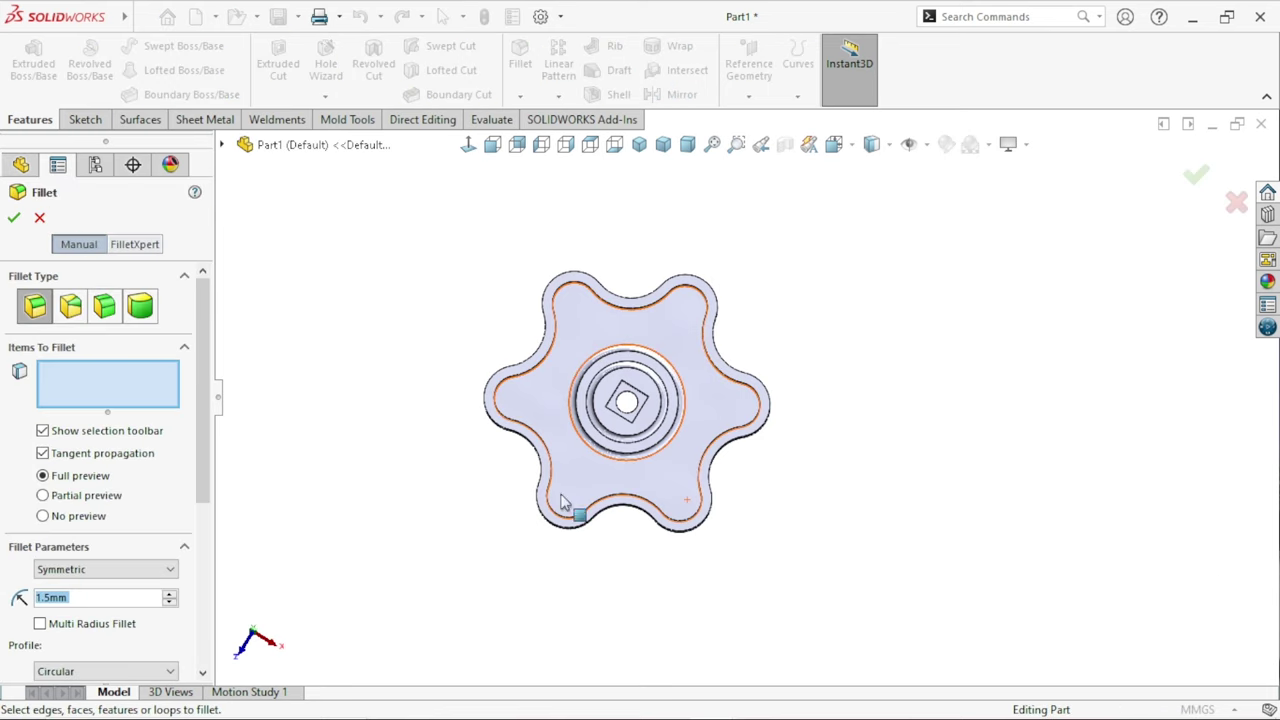
middle_drag(515, 500, 625, 392)
scroll(625, 392, down, 5)
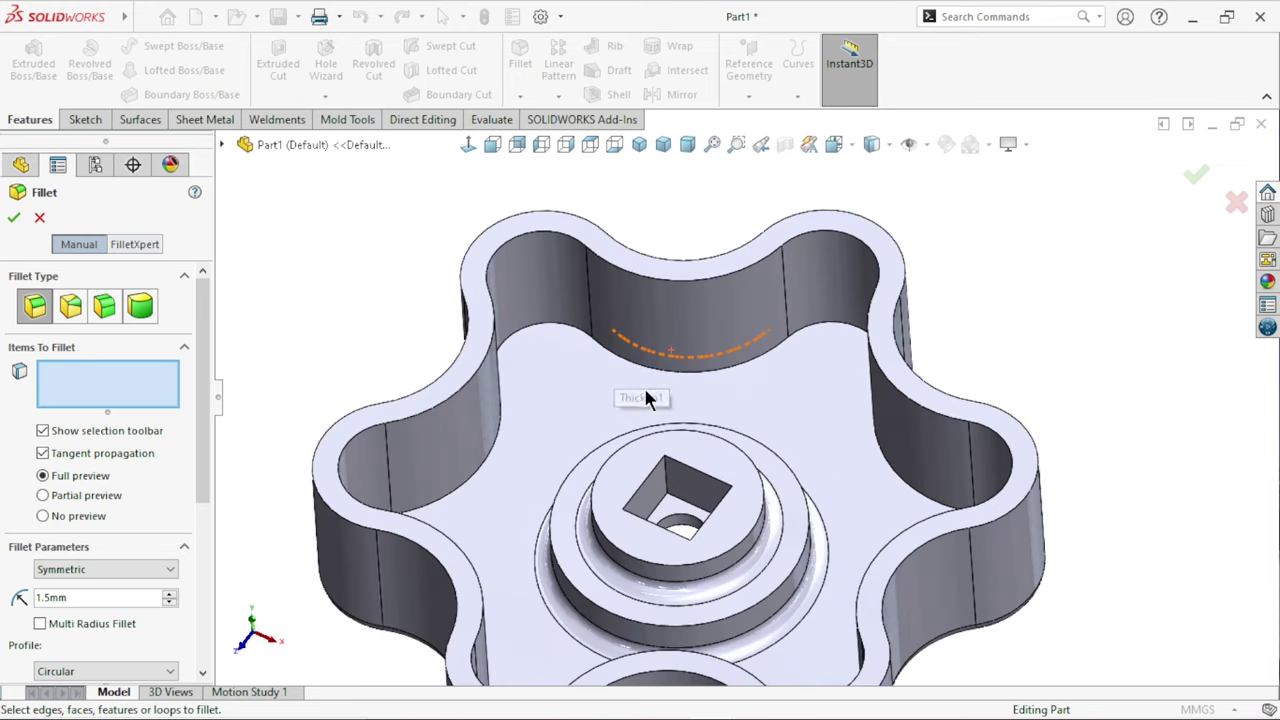
click(680, 370)
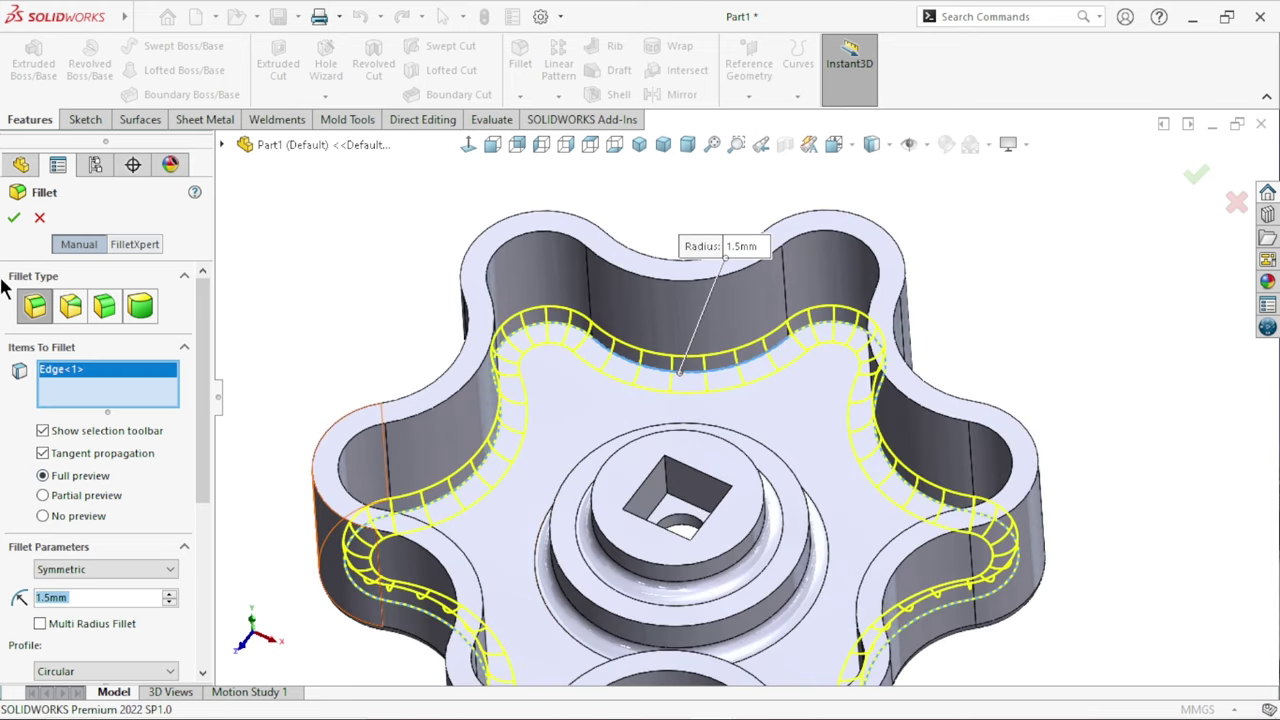
key(Return)
scroll(846, 477, up, 3)
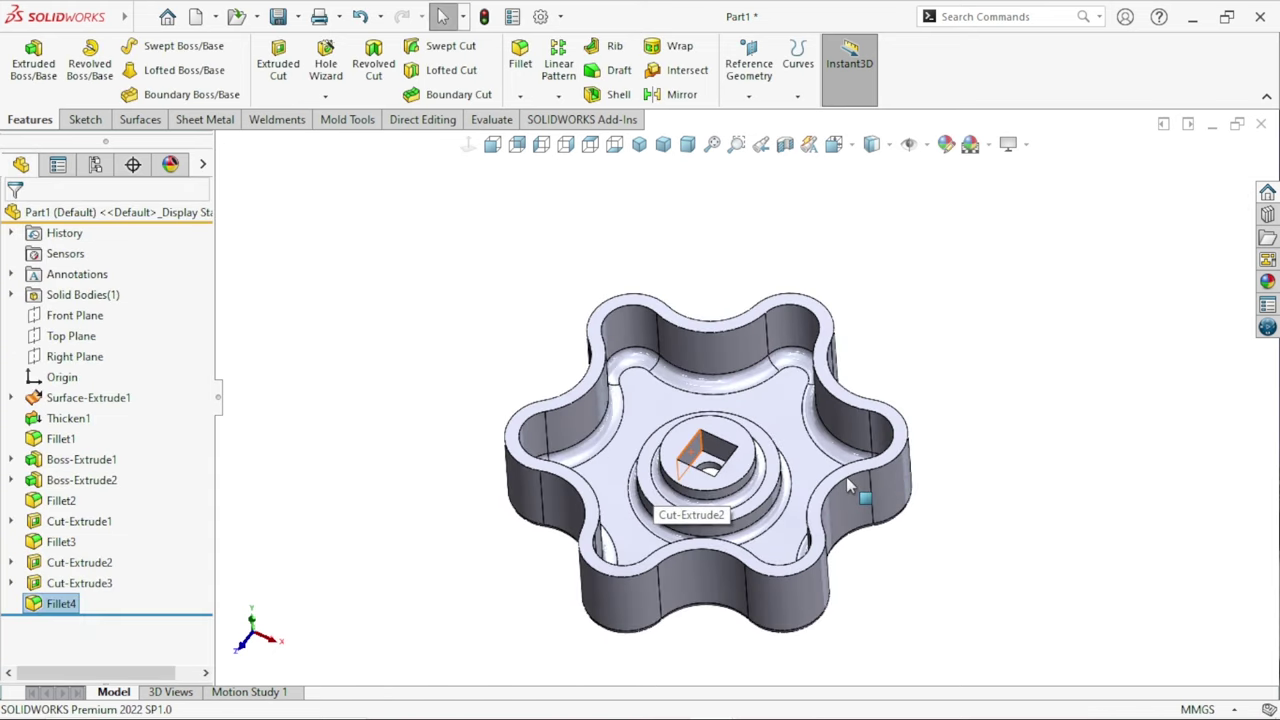
scroll(915, 507, down, 1)
mouse_move(964, 470)
middle_down()
mouse_move(875, 468)
mouse_move(970, 333)
middle_up()
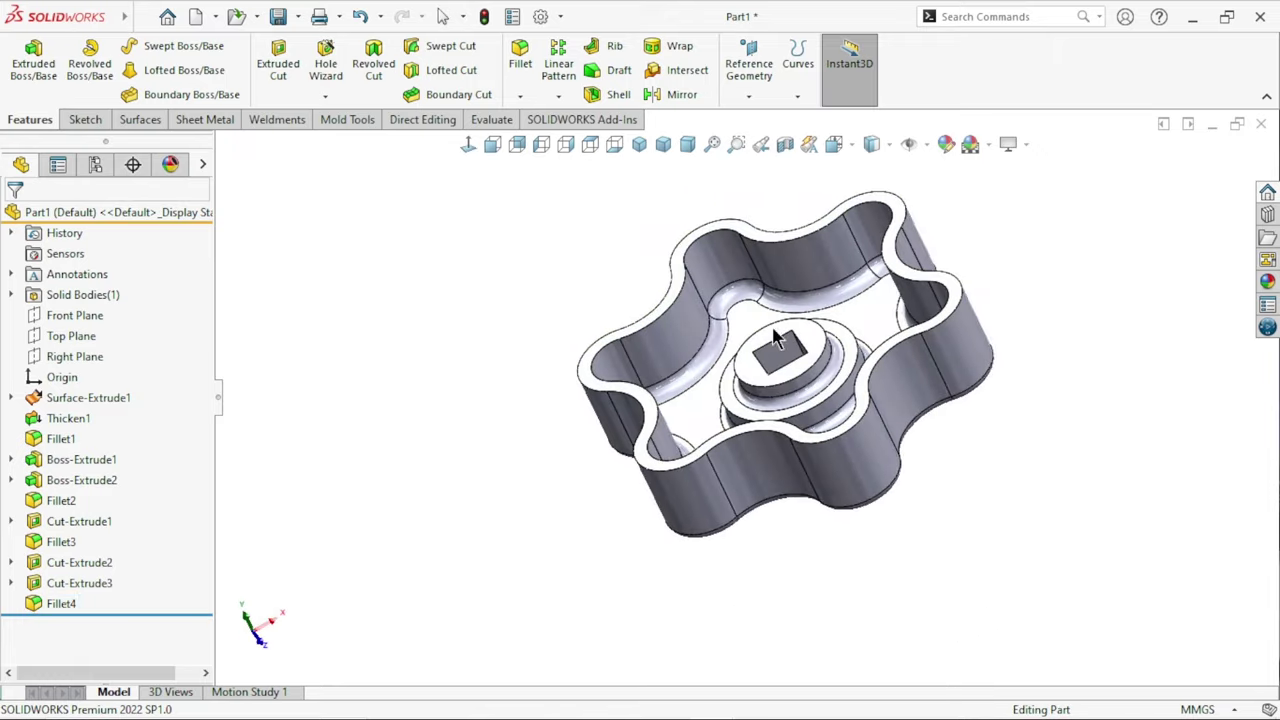
Browse Appearances > Metal > Aluminum and pick the satin finish aluminum.
key(ctrl+7)
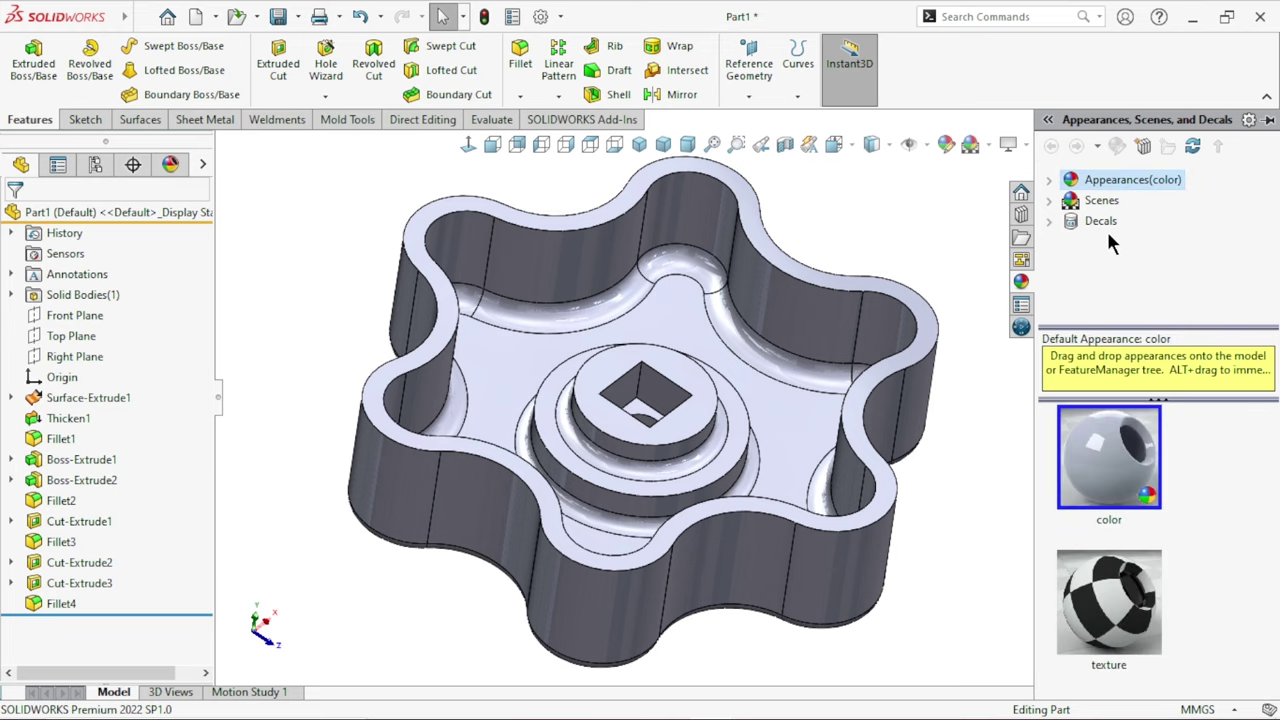
double_click(1087, 188)
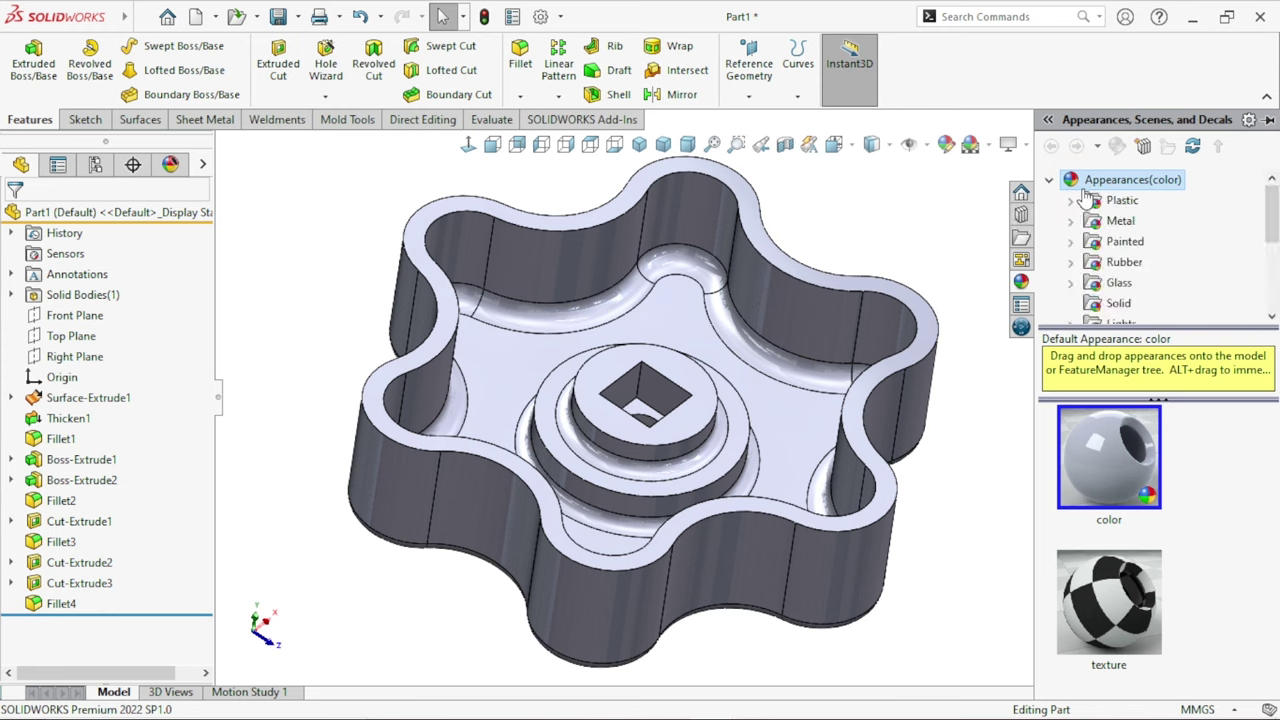
click(1119, 223)
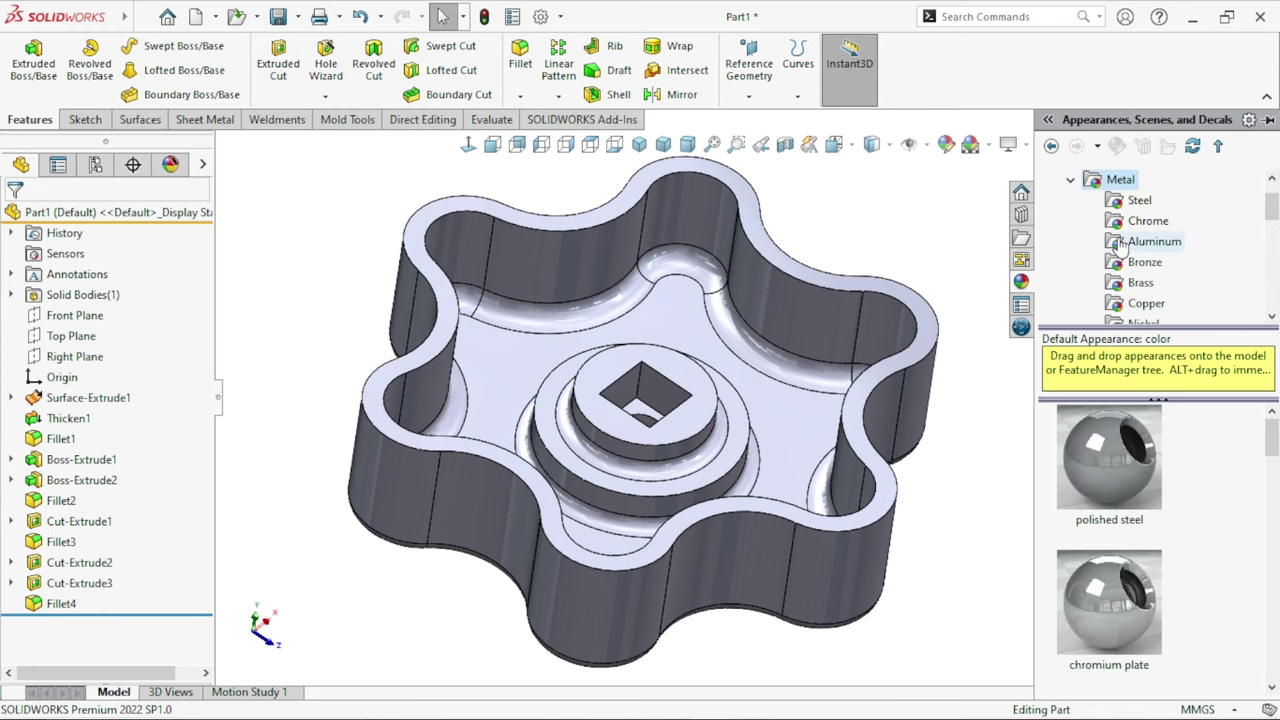
click(1121, 246)
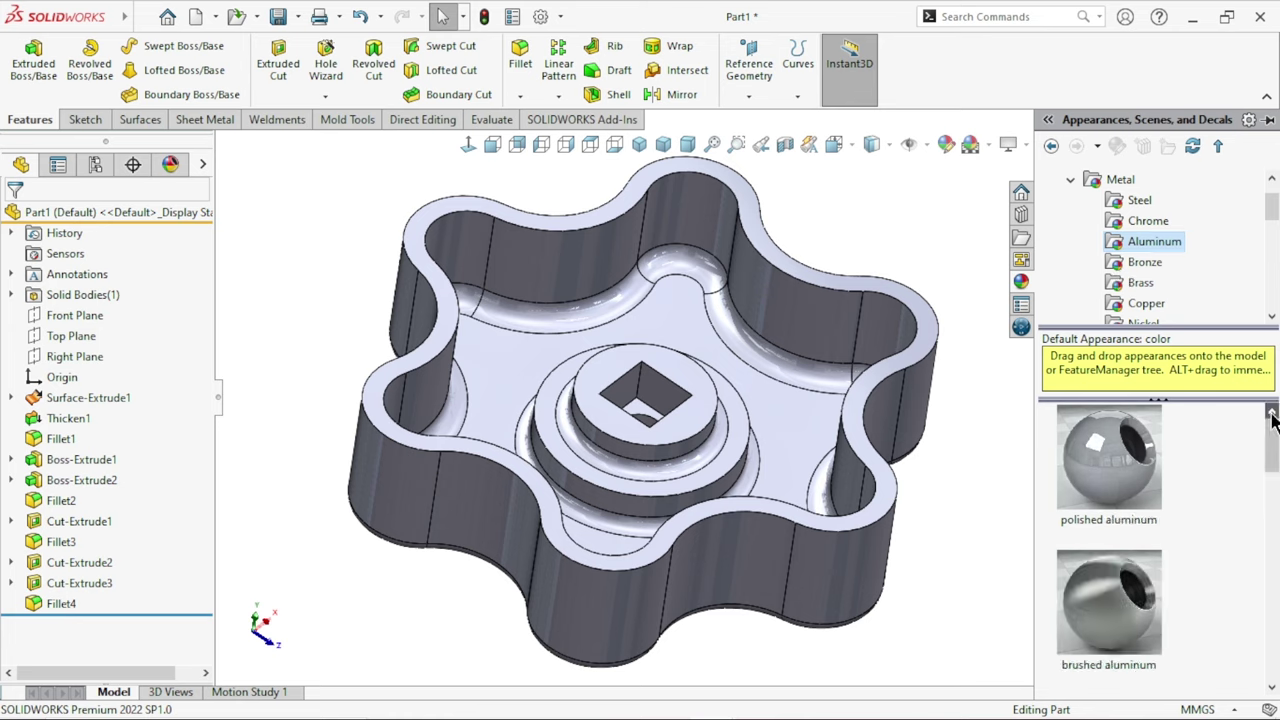
drag(1276, 474, 1276, 546)
click(1112, 522)
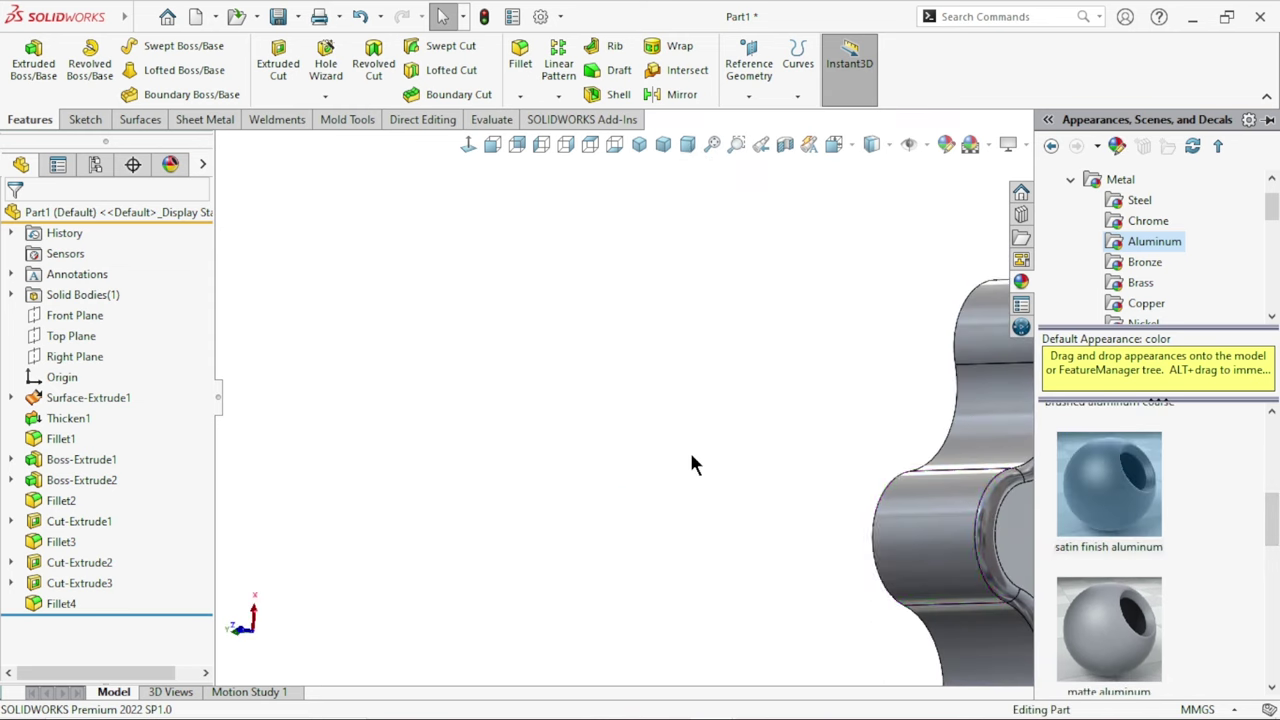
Orbit the knob to an angled view and begin editing its appearance.
middle_drag(925, 485, 845, 425)
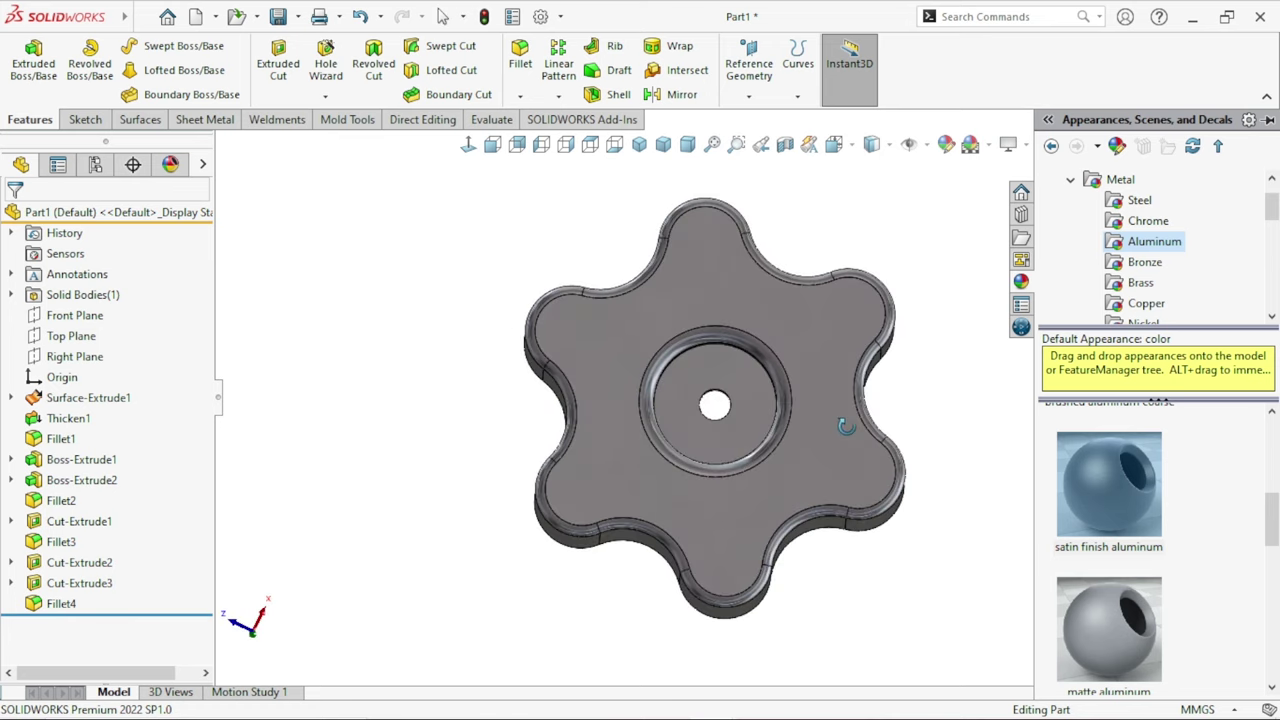
middle_drag(843, 567, 861, 408)
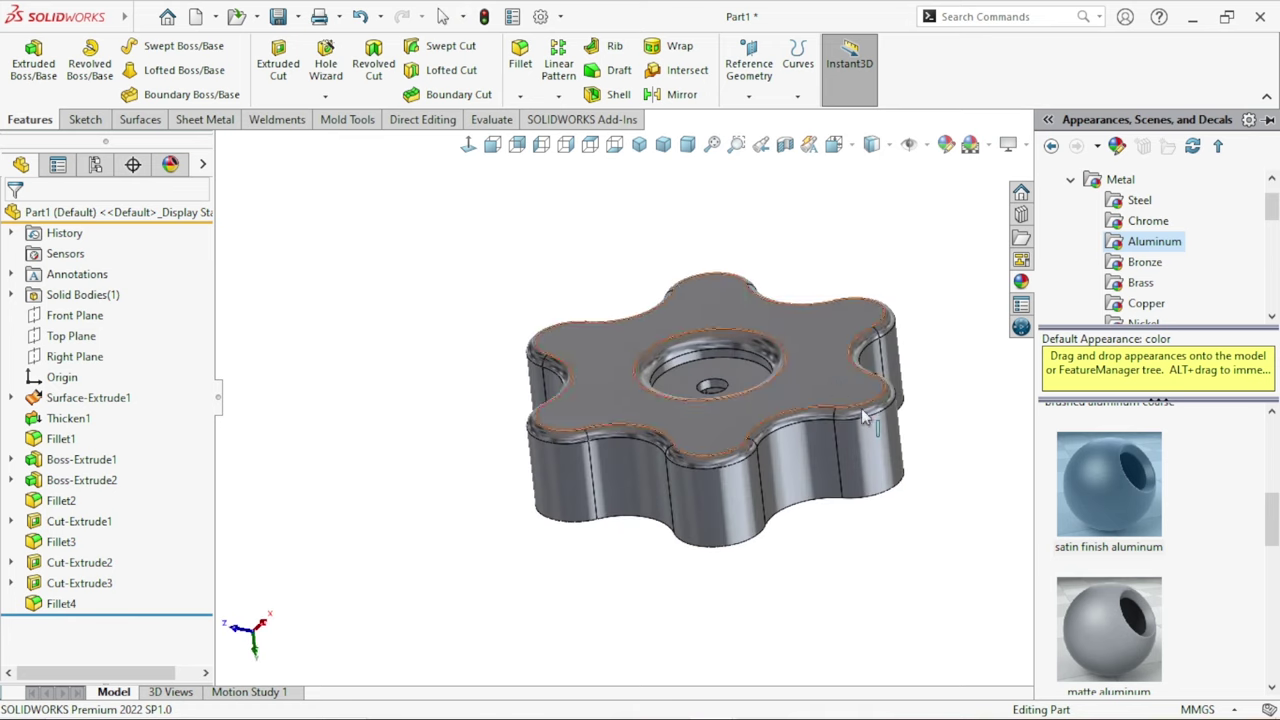
click(946, 144)
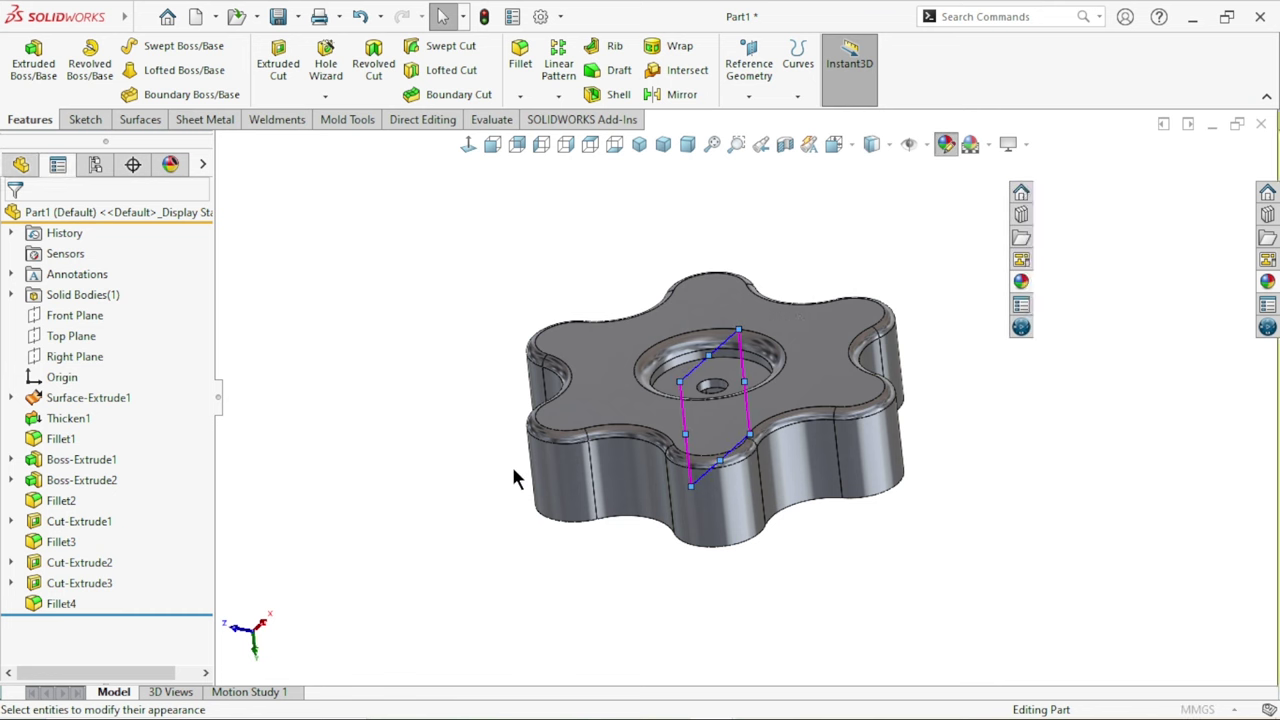
Apply and accept a red colour on the whole knob.
click(60, 638)
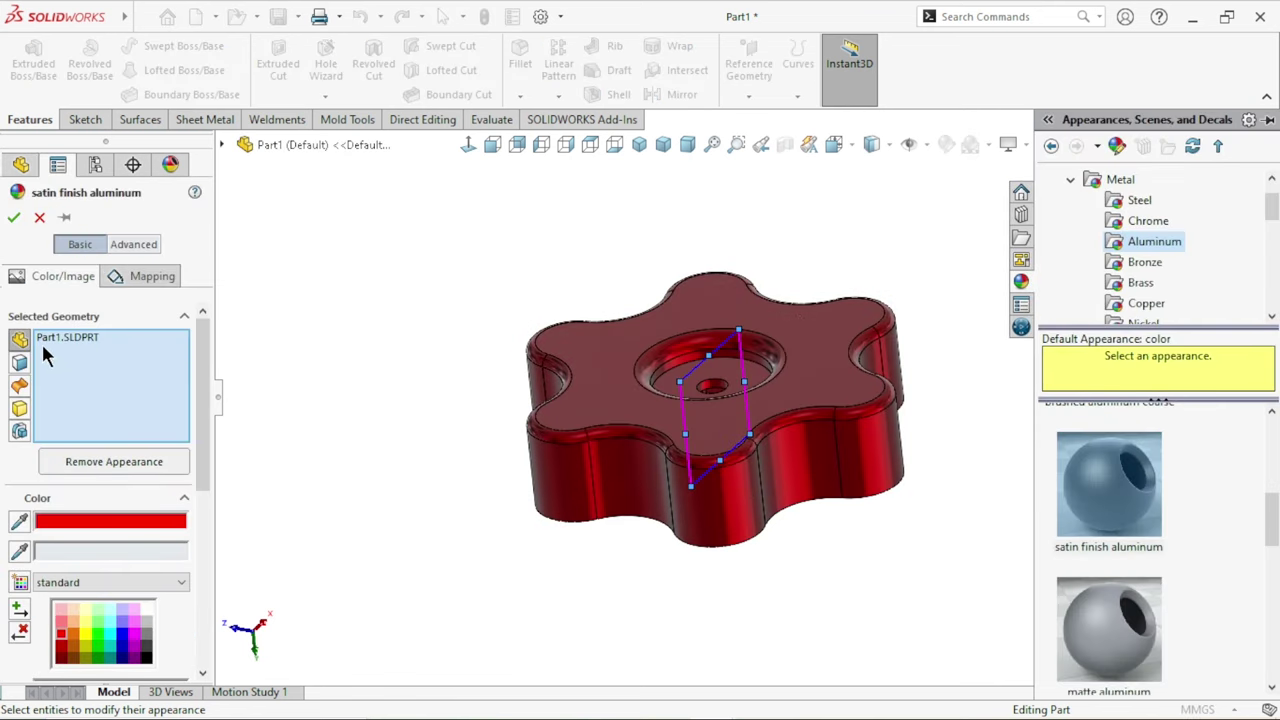
click(14, 217)
mouse_move(408, 449)
middle_down()
mouse_move(514, 563)
mouse_move(715, 490)
mouse_move(740, 283)
mouse_move(566, 483)
mouse_move(921, 305)
middle_up()
Apply sandblasted aluminum from the Appearances library to the knob.
click(1267, 281)
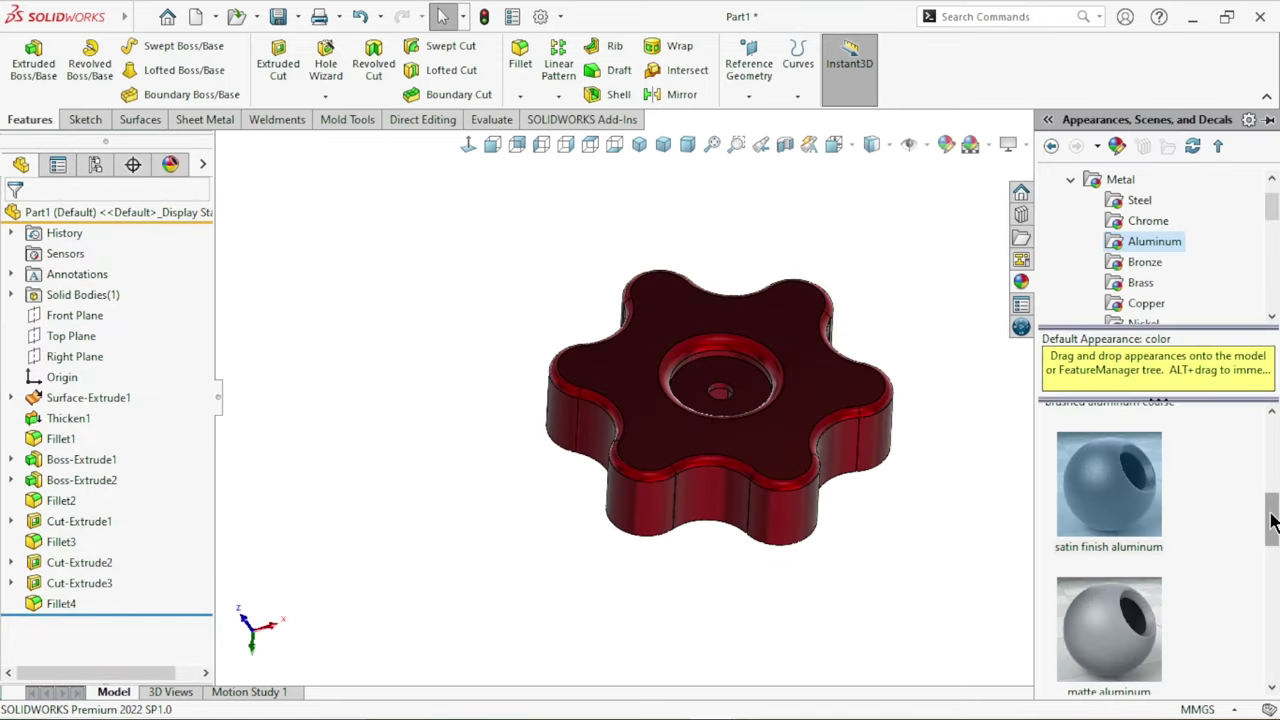
mouse_move(1273, 520)
mouse_down()
mouse_move(1272, 590)
mouse_move(1272, 528)
mouse_up()
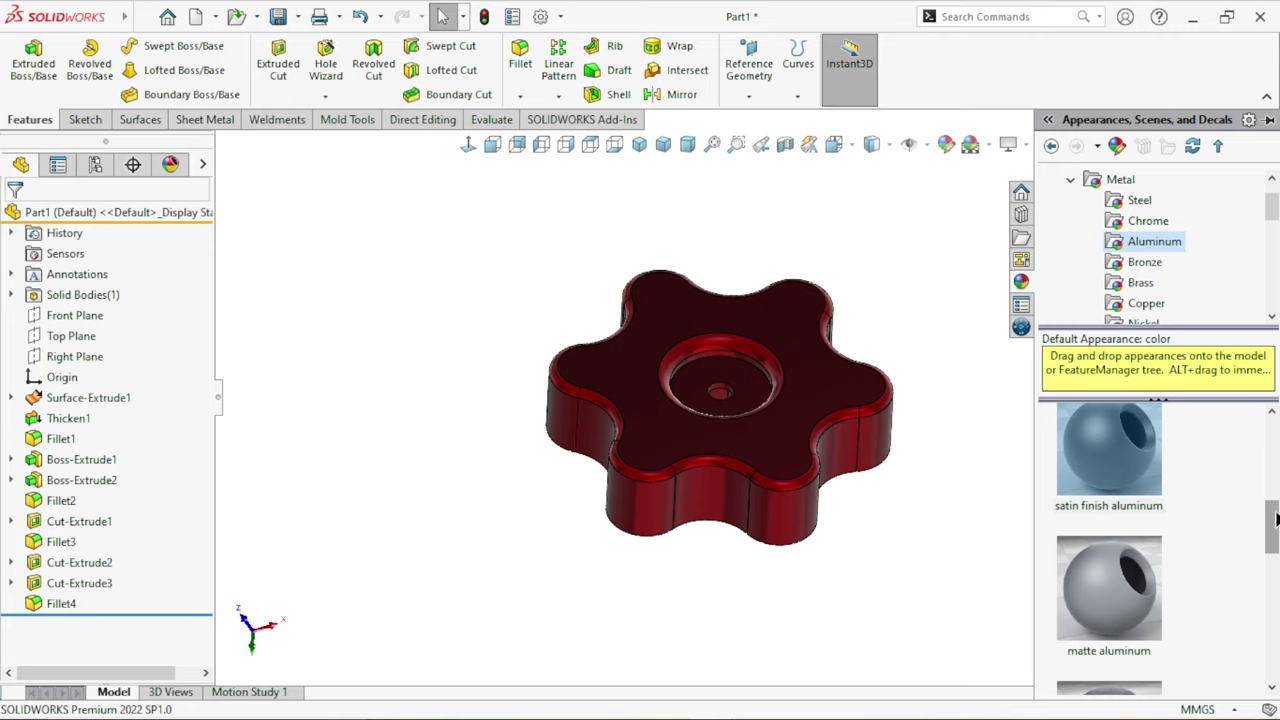
drag(1276, 517, 1276, 562)
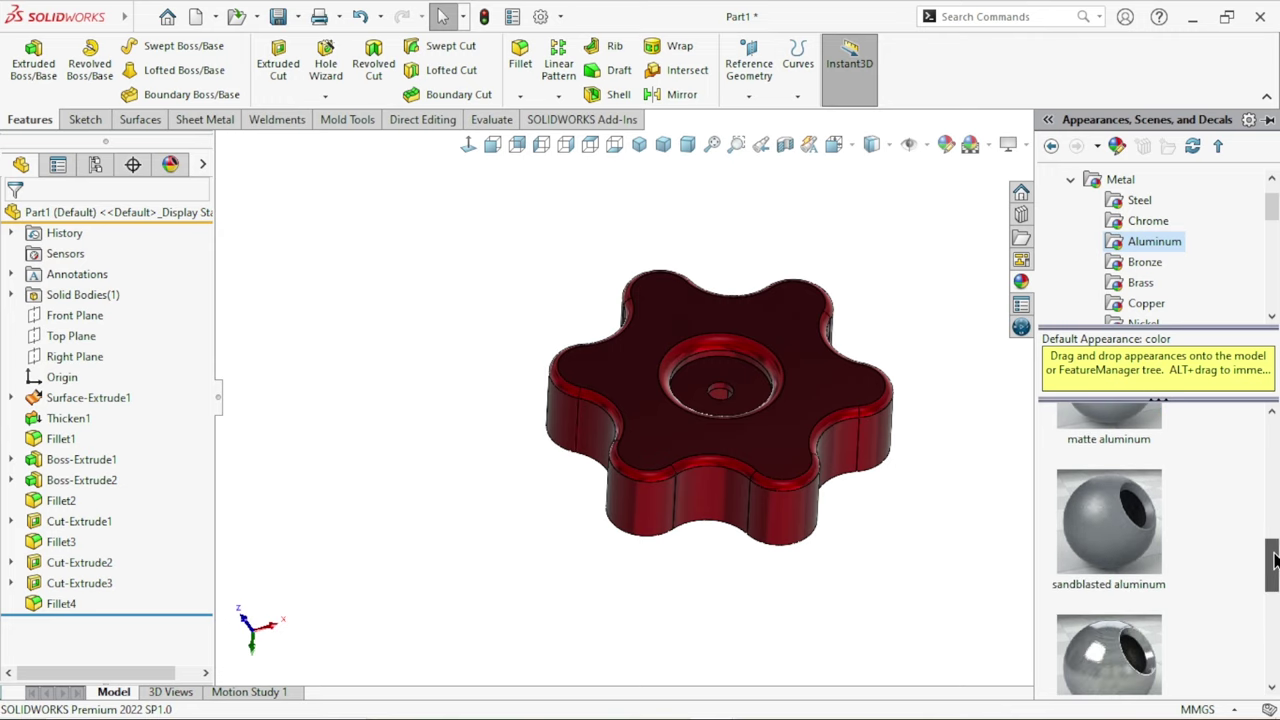
double_click(1118, 556)
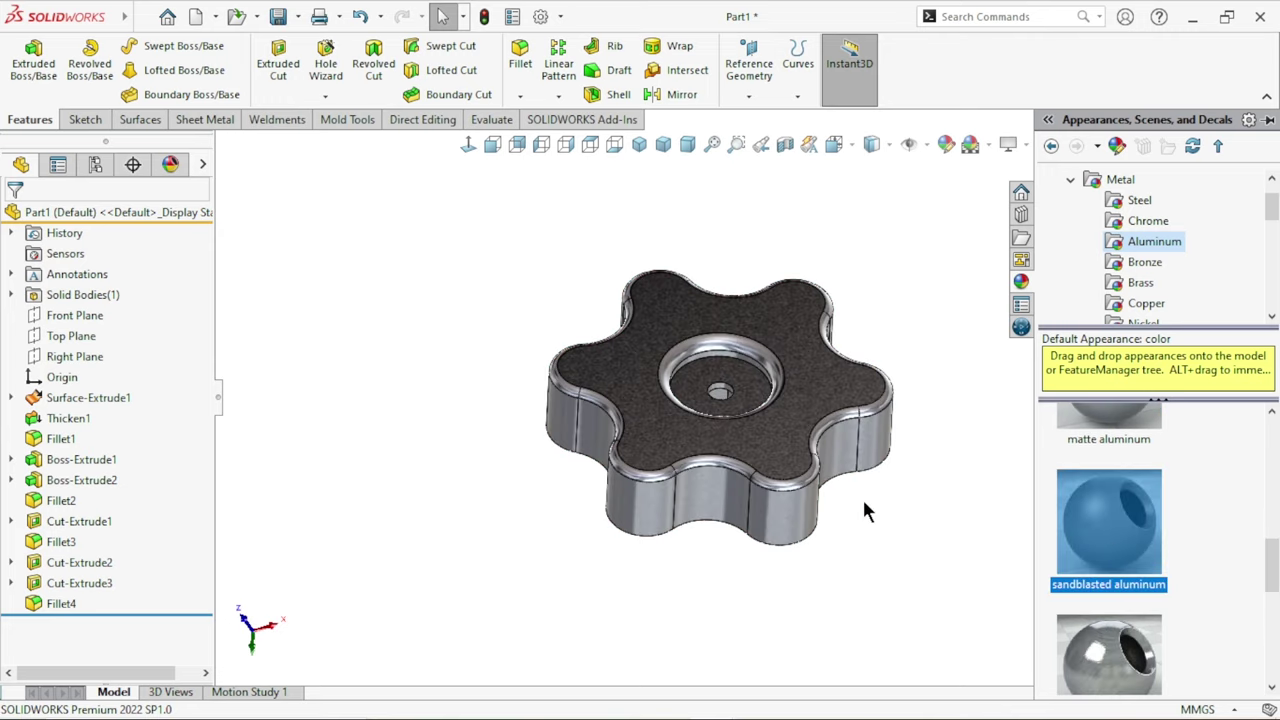
Drag the cast aluminum finish onto the knob.
middle_drag(866, 511, 900, 480)
mouse_move(1272, 565)
mouse_down()
mouse_move(1272, 483)
mouse_move(1276, 636)
mouse_up()
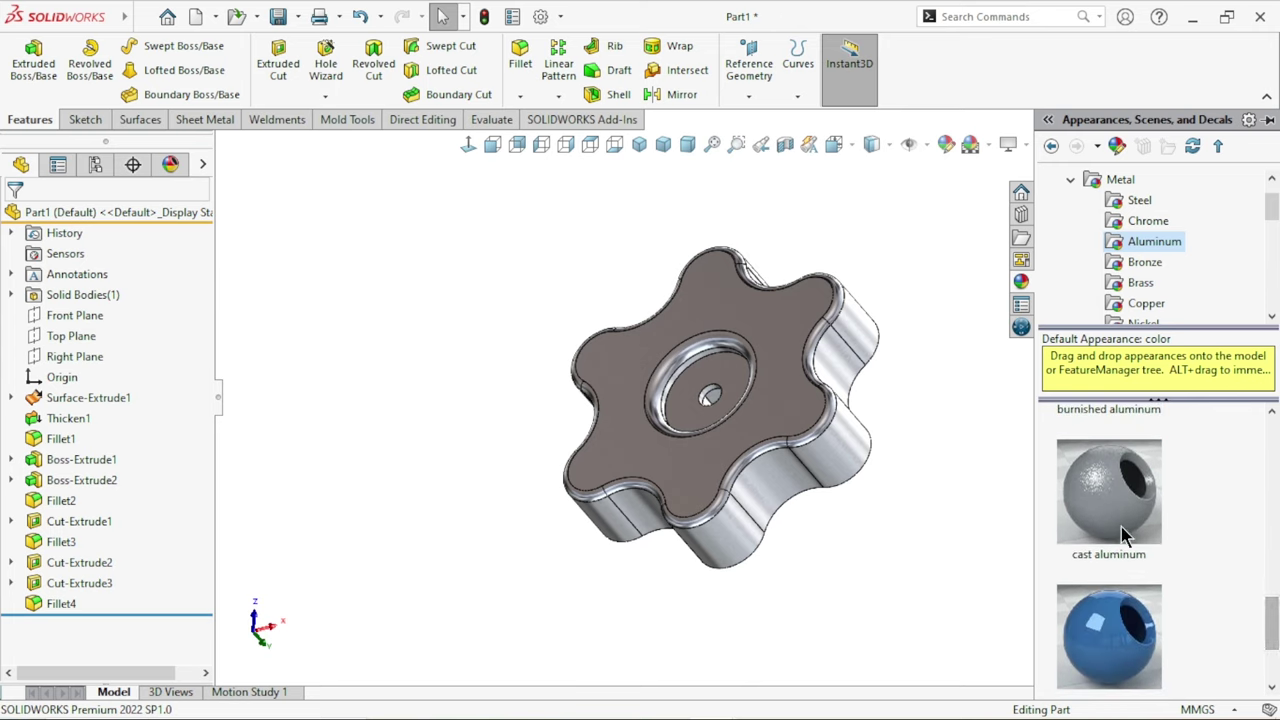
drag(1122, 535, 814, 556)
middle_drag(899, 503, 884, 214)
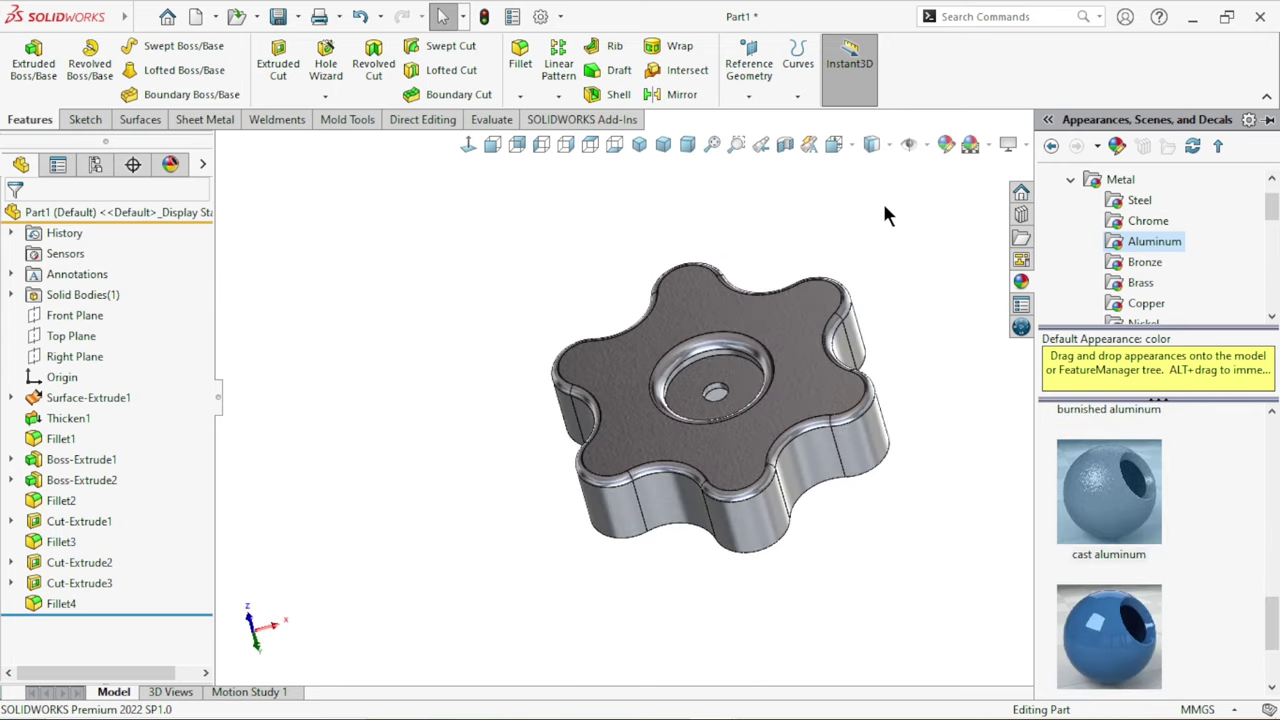
Recolour the whole knob red, accept it, and return to standard isometric view.
click(945, 146)
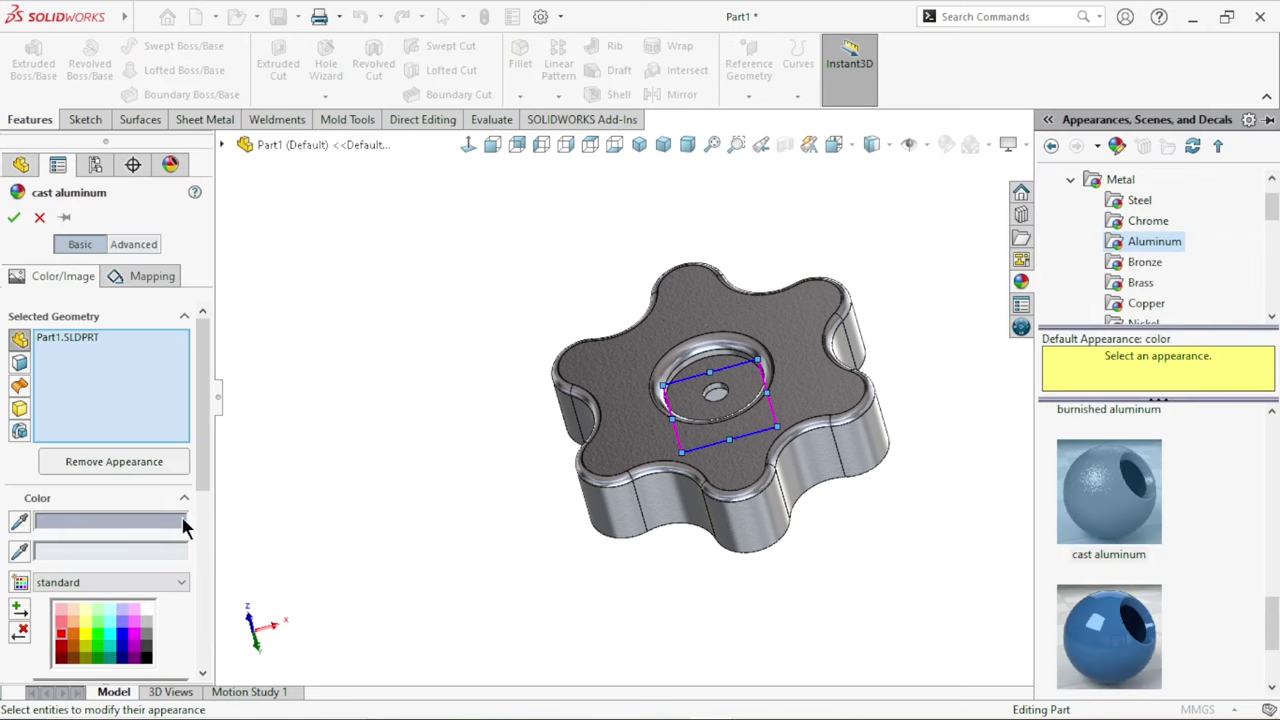
click(60, 636)
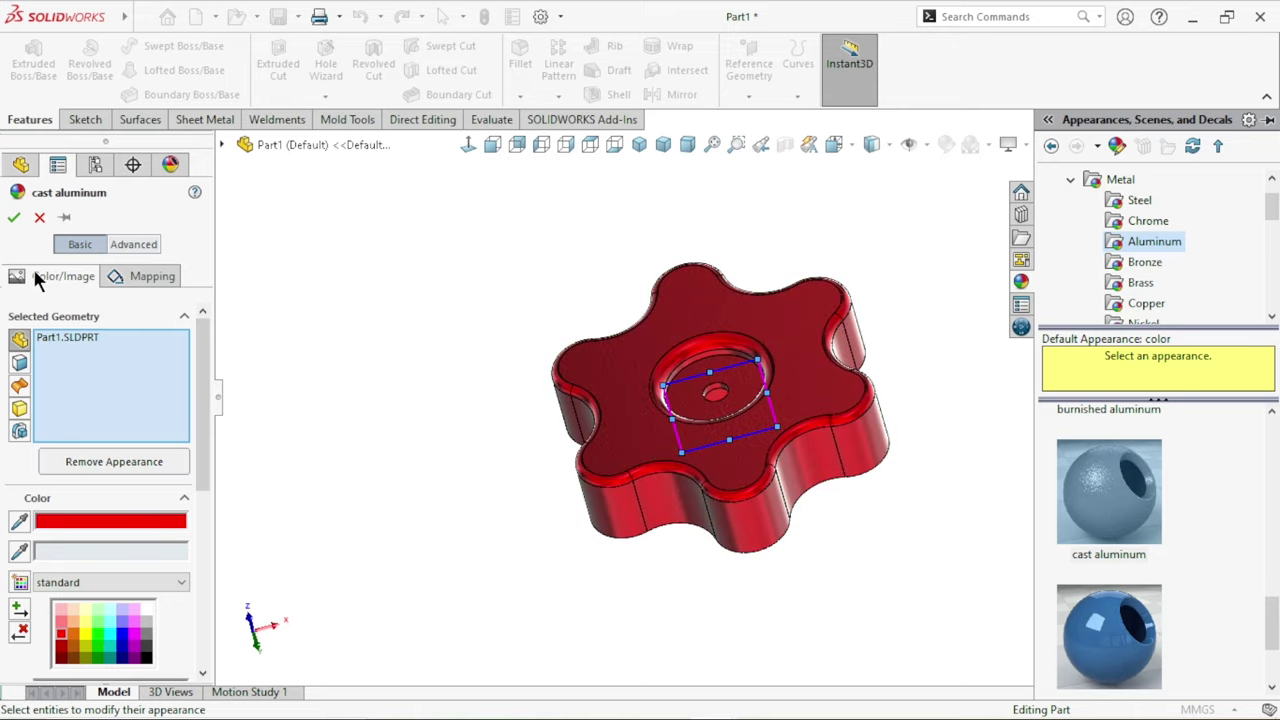
click(14, 218)
mouse_move(371, 394)
middle_down()
mouse_move(695, 483)
mouse_move(711, 459)
middle_up()
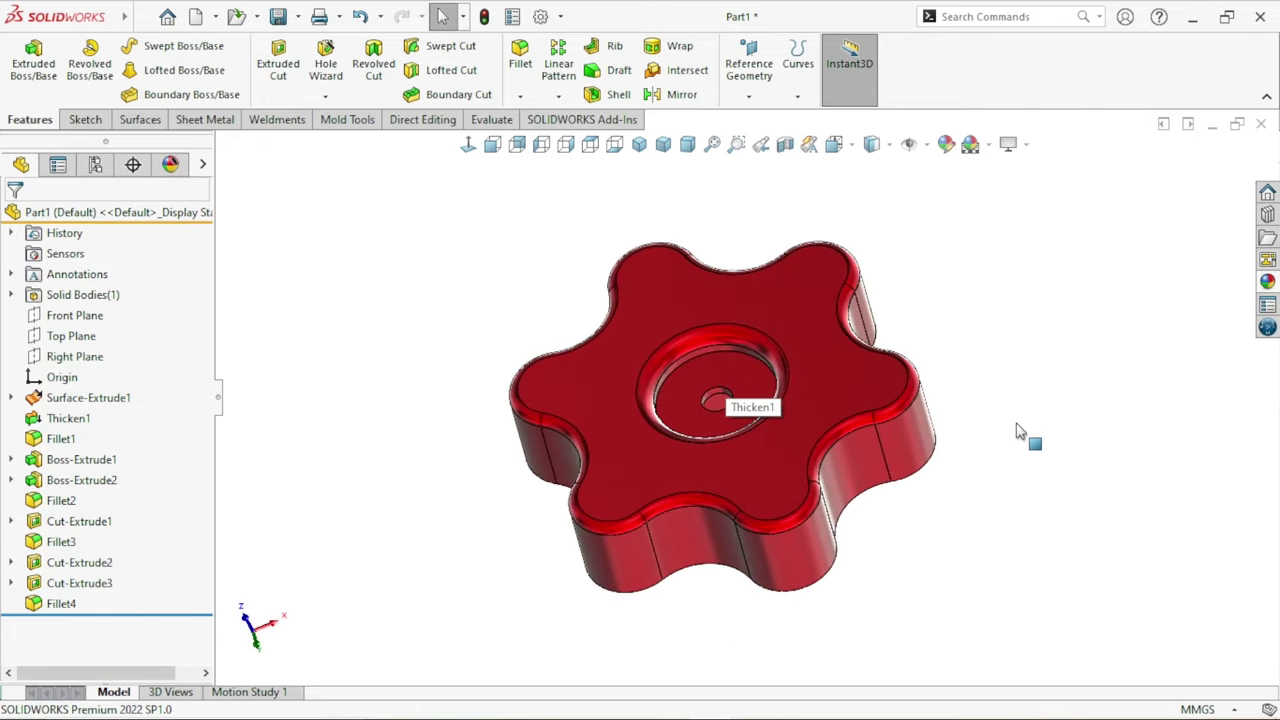
middle_drag(1020, 434, 750, 553)
key(ctrl+7)
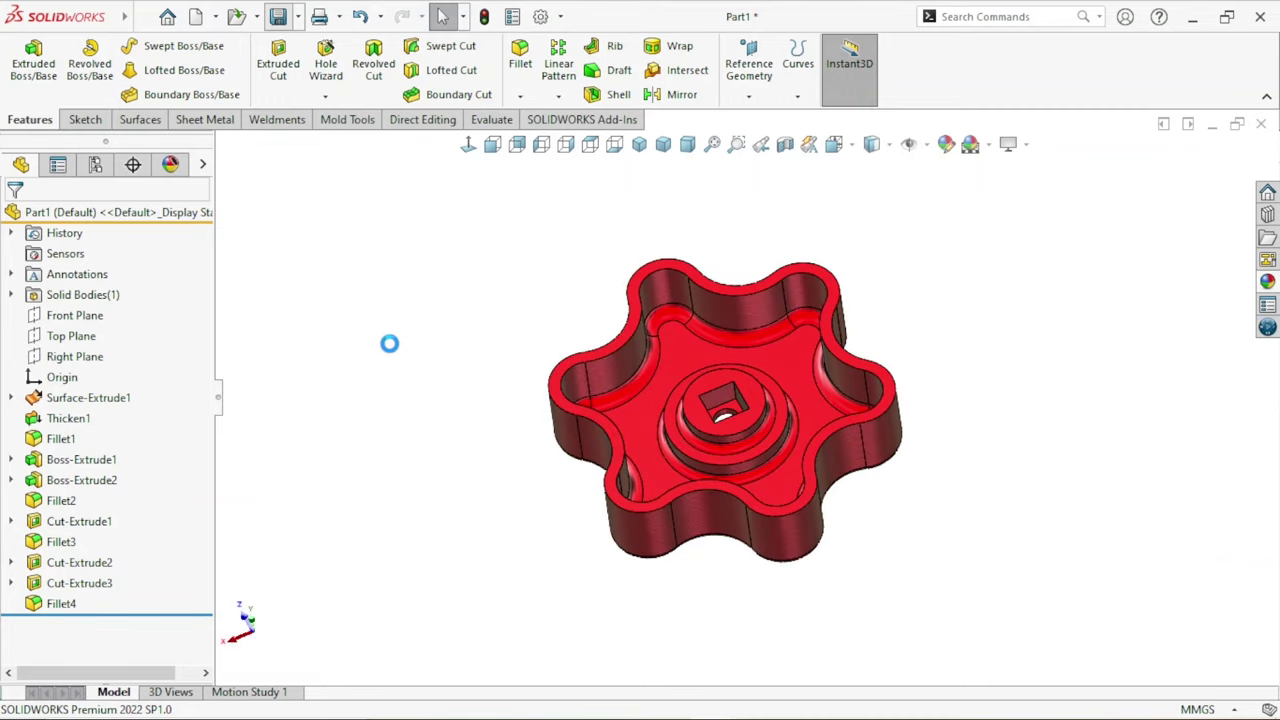
Save the knob as Part3 in the Desktop > Gas Regulator folder.
key(ctrl+s)
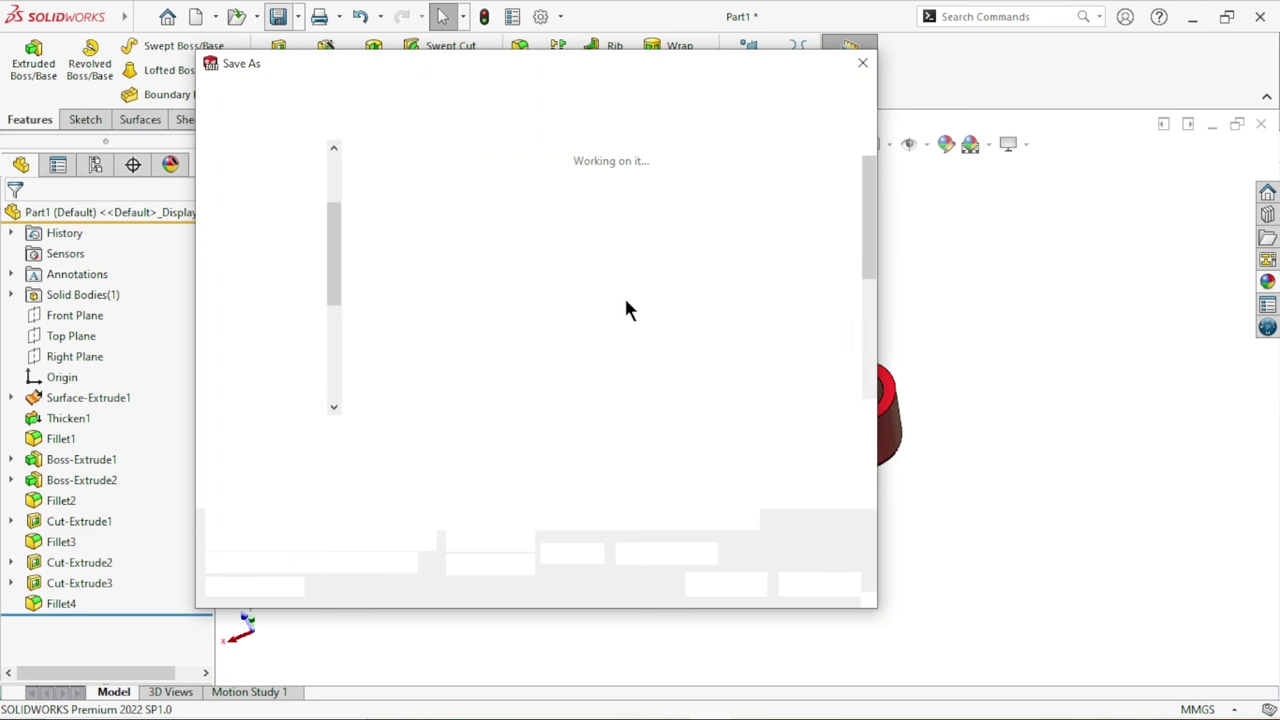
mouse_move(279, 195)
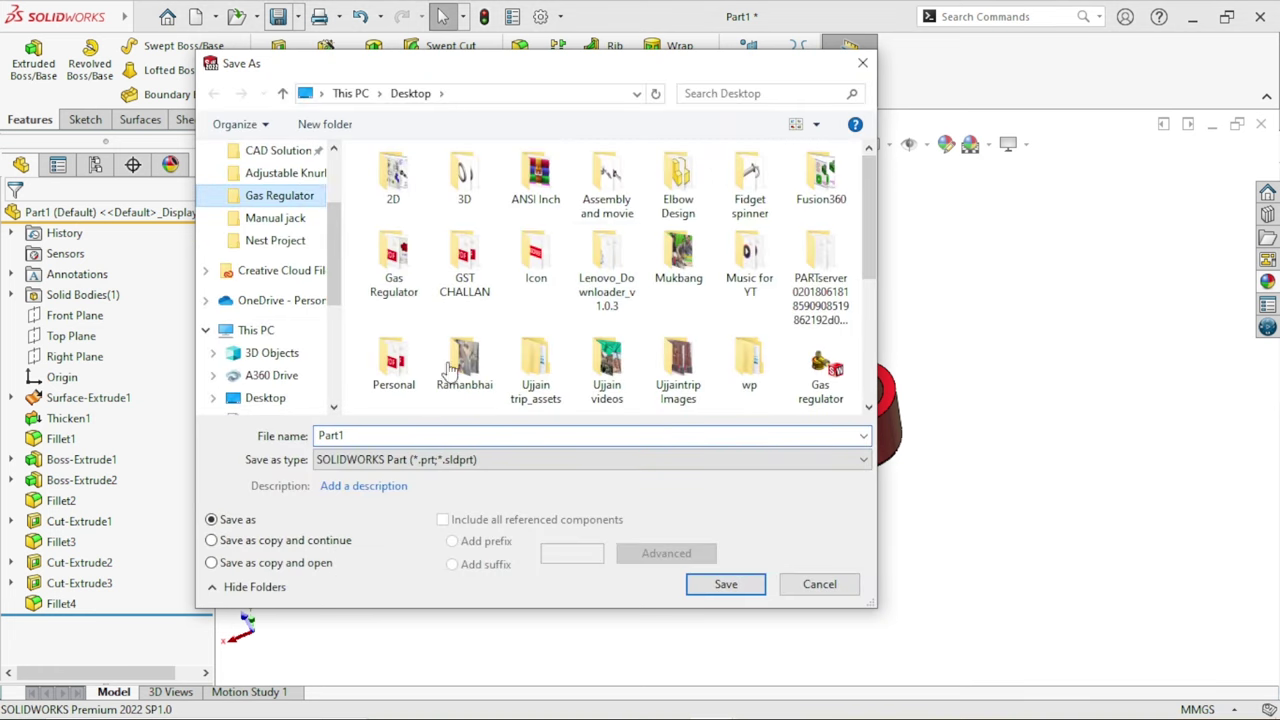
click(378, 435)
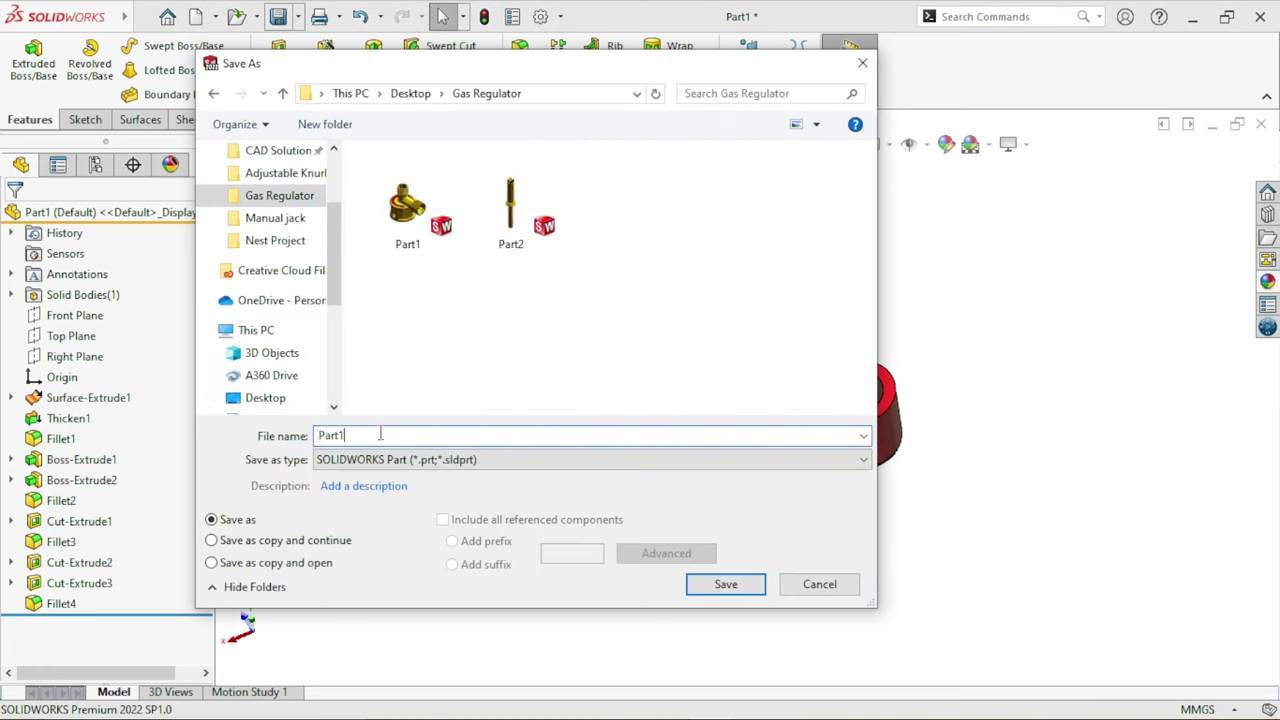
key(BackSpace)
text(3)
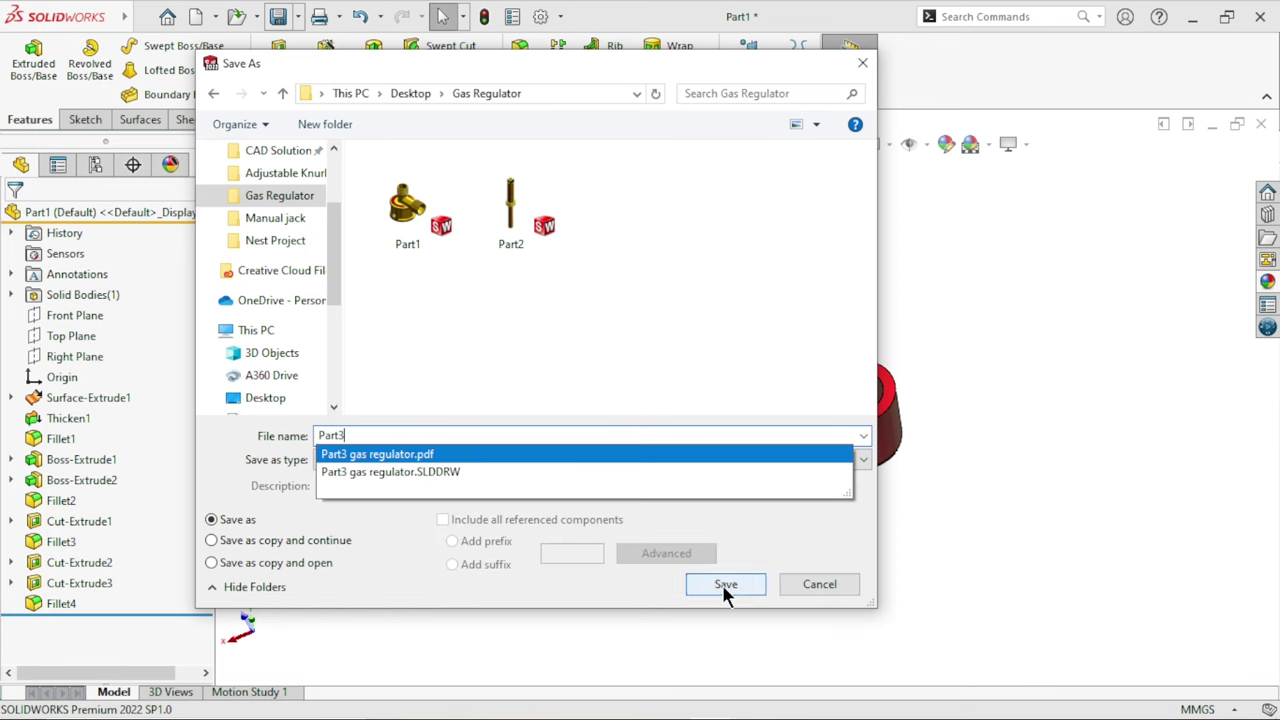
click(722, 586)
click(706, 580)
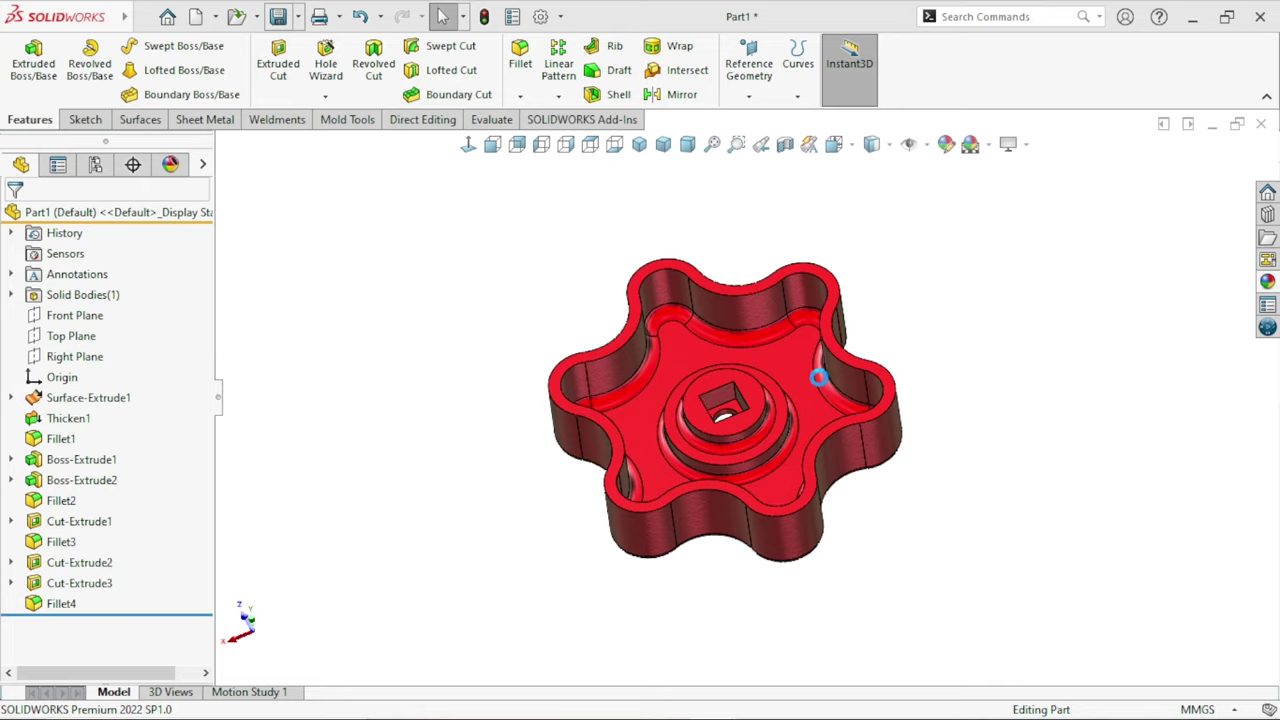
scroll(818, 400, down, 2)
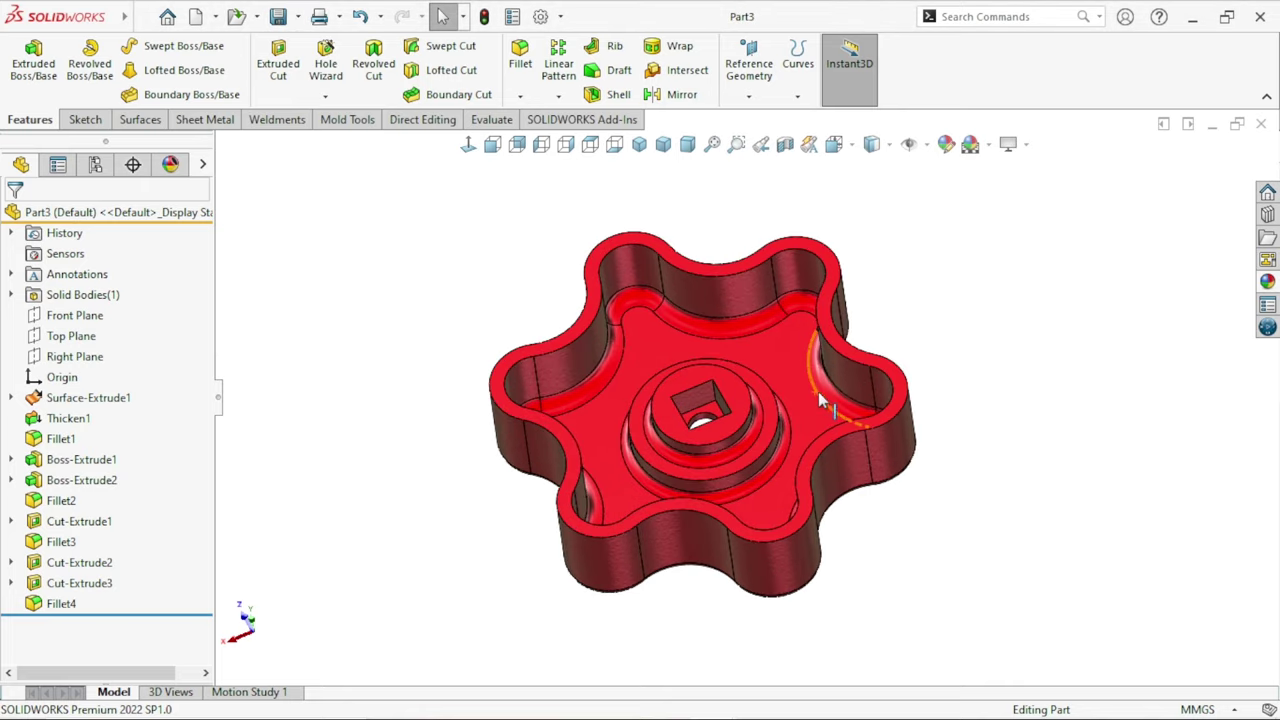
middle_drag(1030, 450, 775, 430)
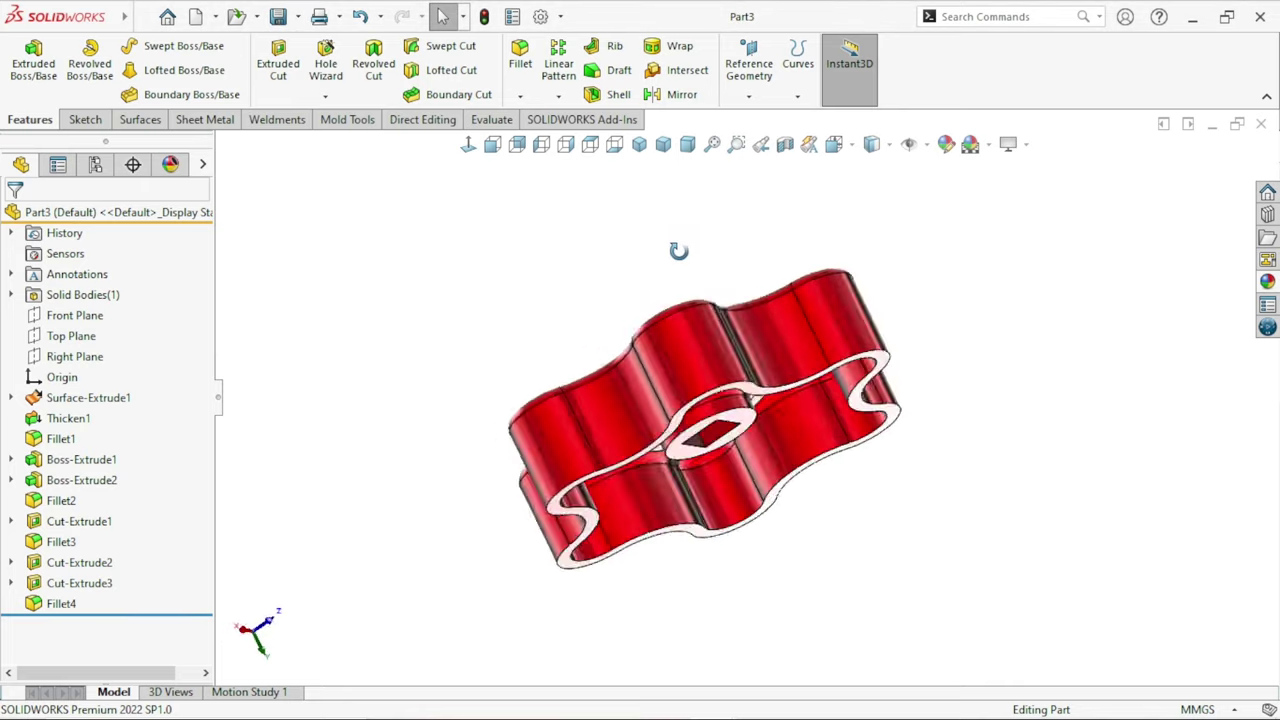
mouse_move(775, 430)
middle_down()
mouse_move(1024, 347)
mouse_move(996, 483)
mouse_move(961, 429)
mouse_move(941, 437)
mouse_move(1103, 504)
middle_up()
scroll(1018, 525, up, 3)
scroll(806, 449, down, 3)
scroll(937, 466, up, 3)
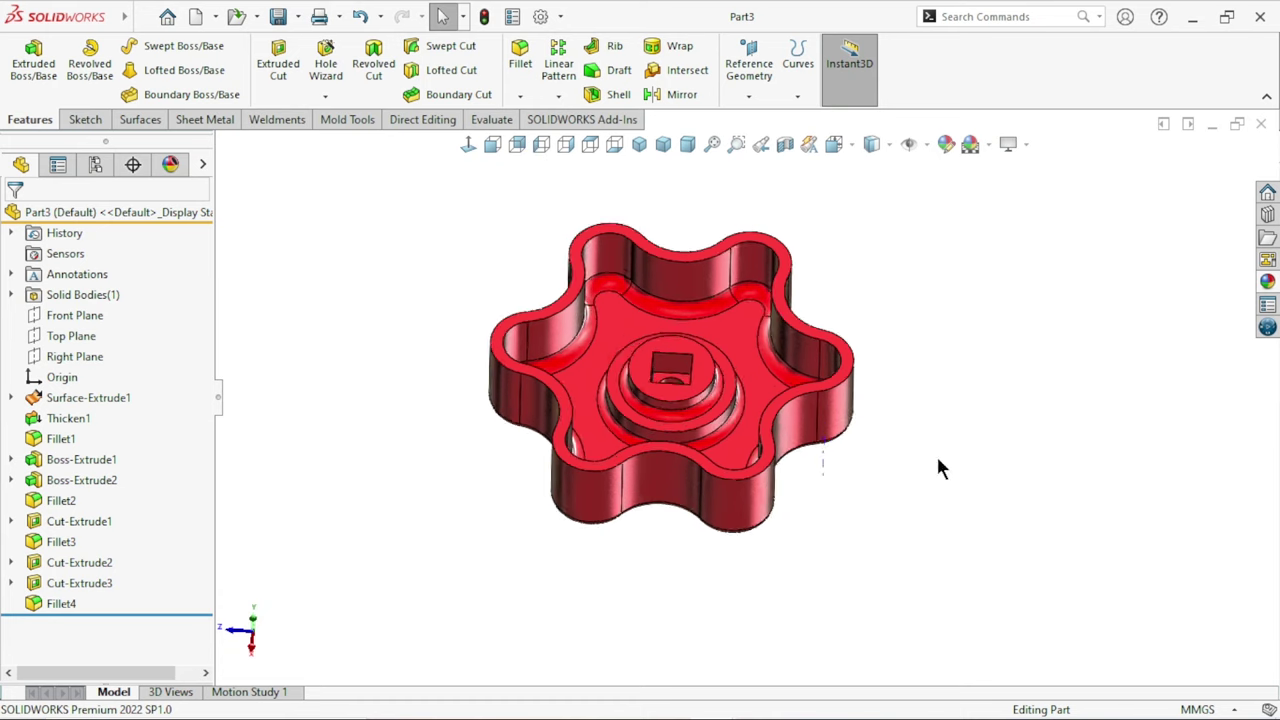